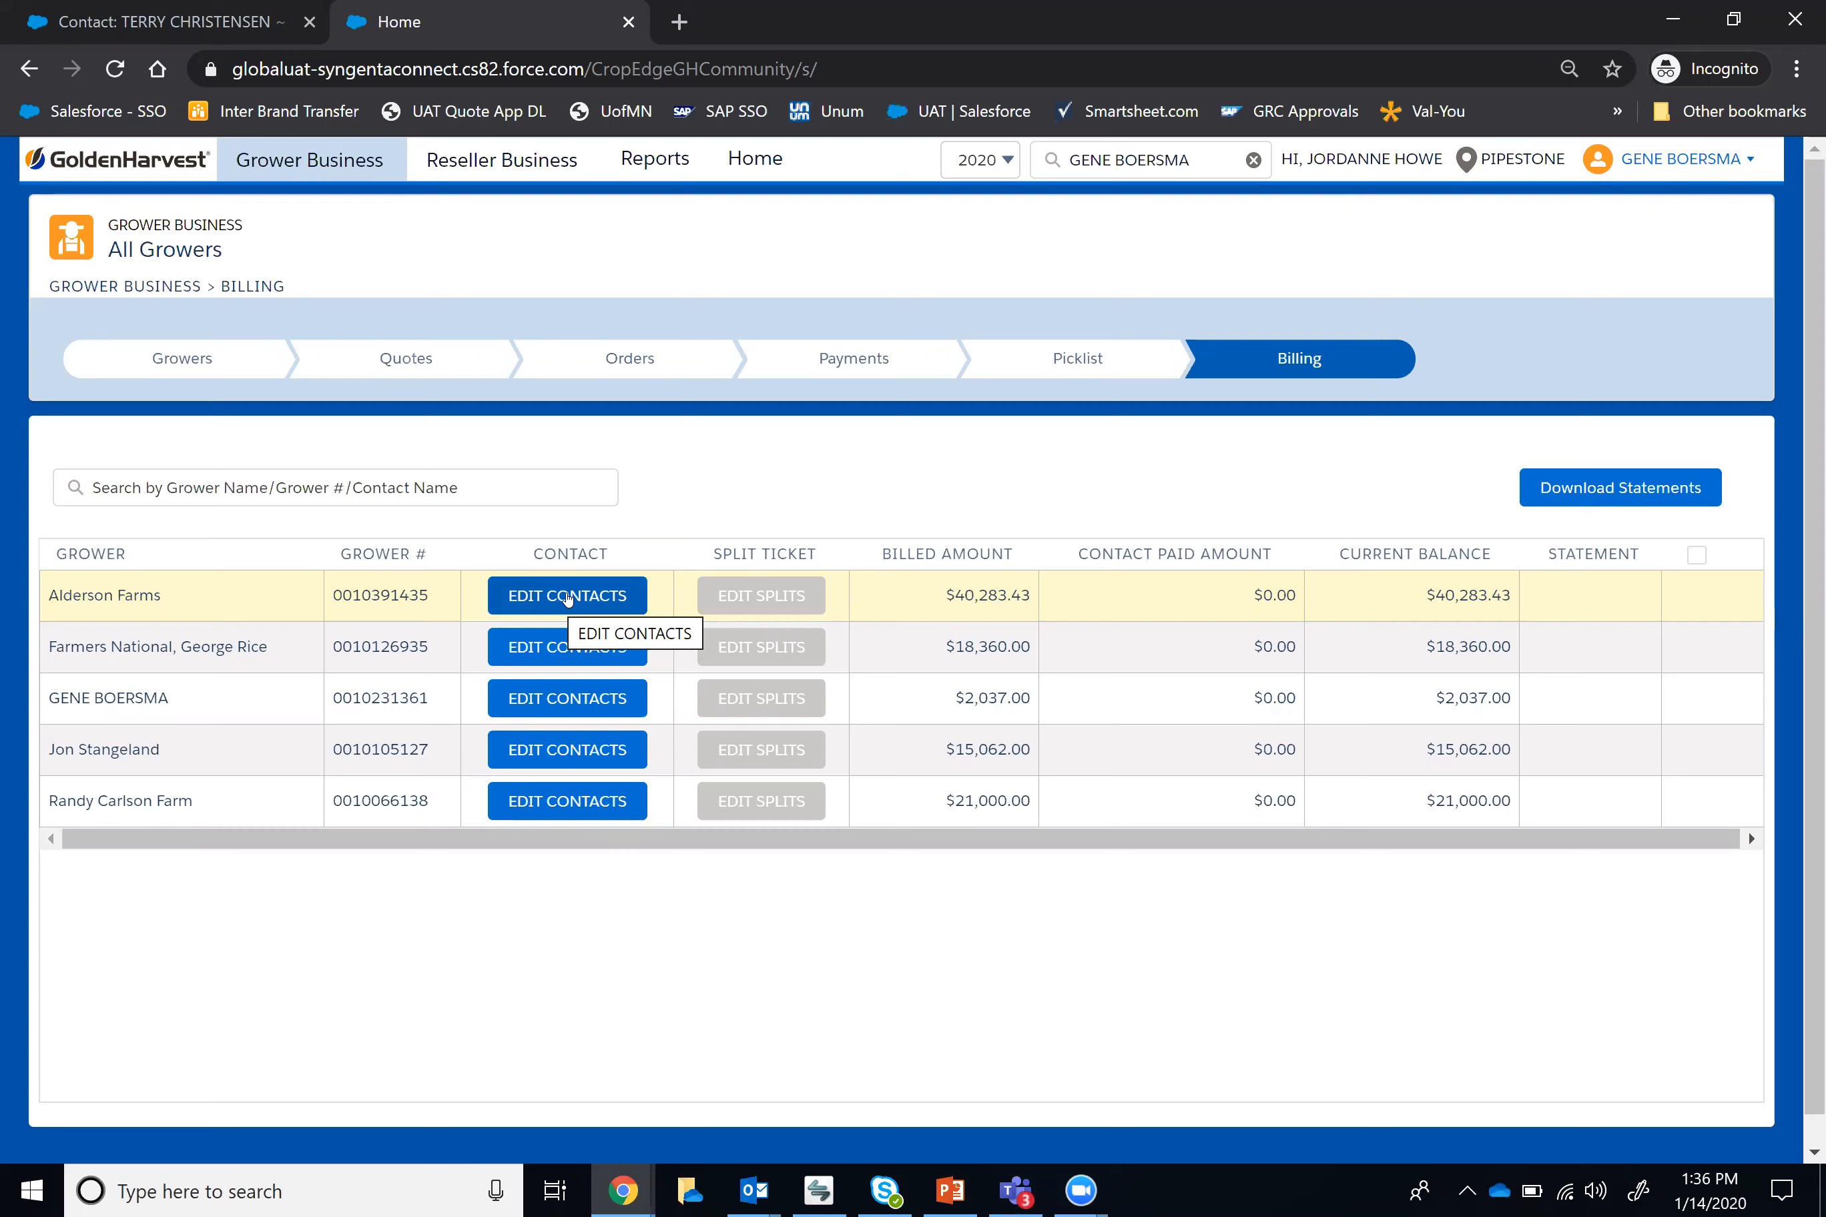
Step: Open the contacts of grower Alderson Farms and add a new contact with the contact's first and last name
click(568, 598)
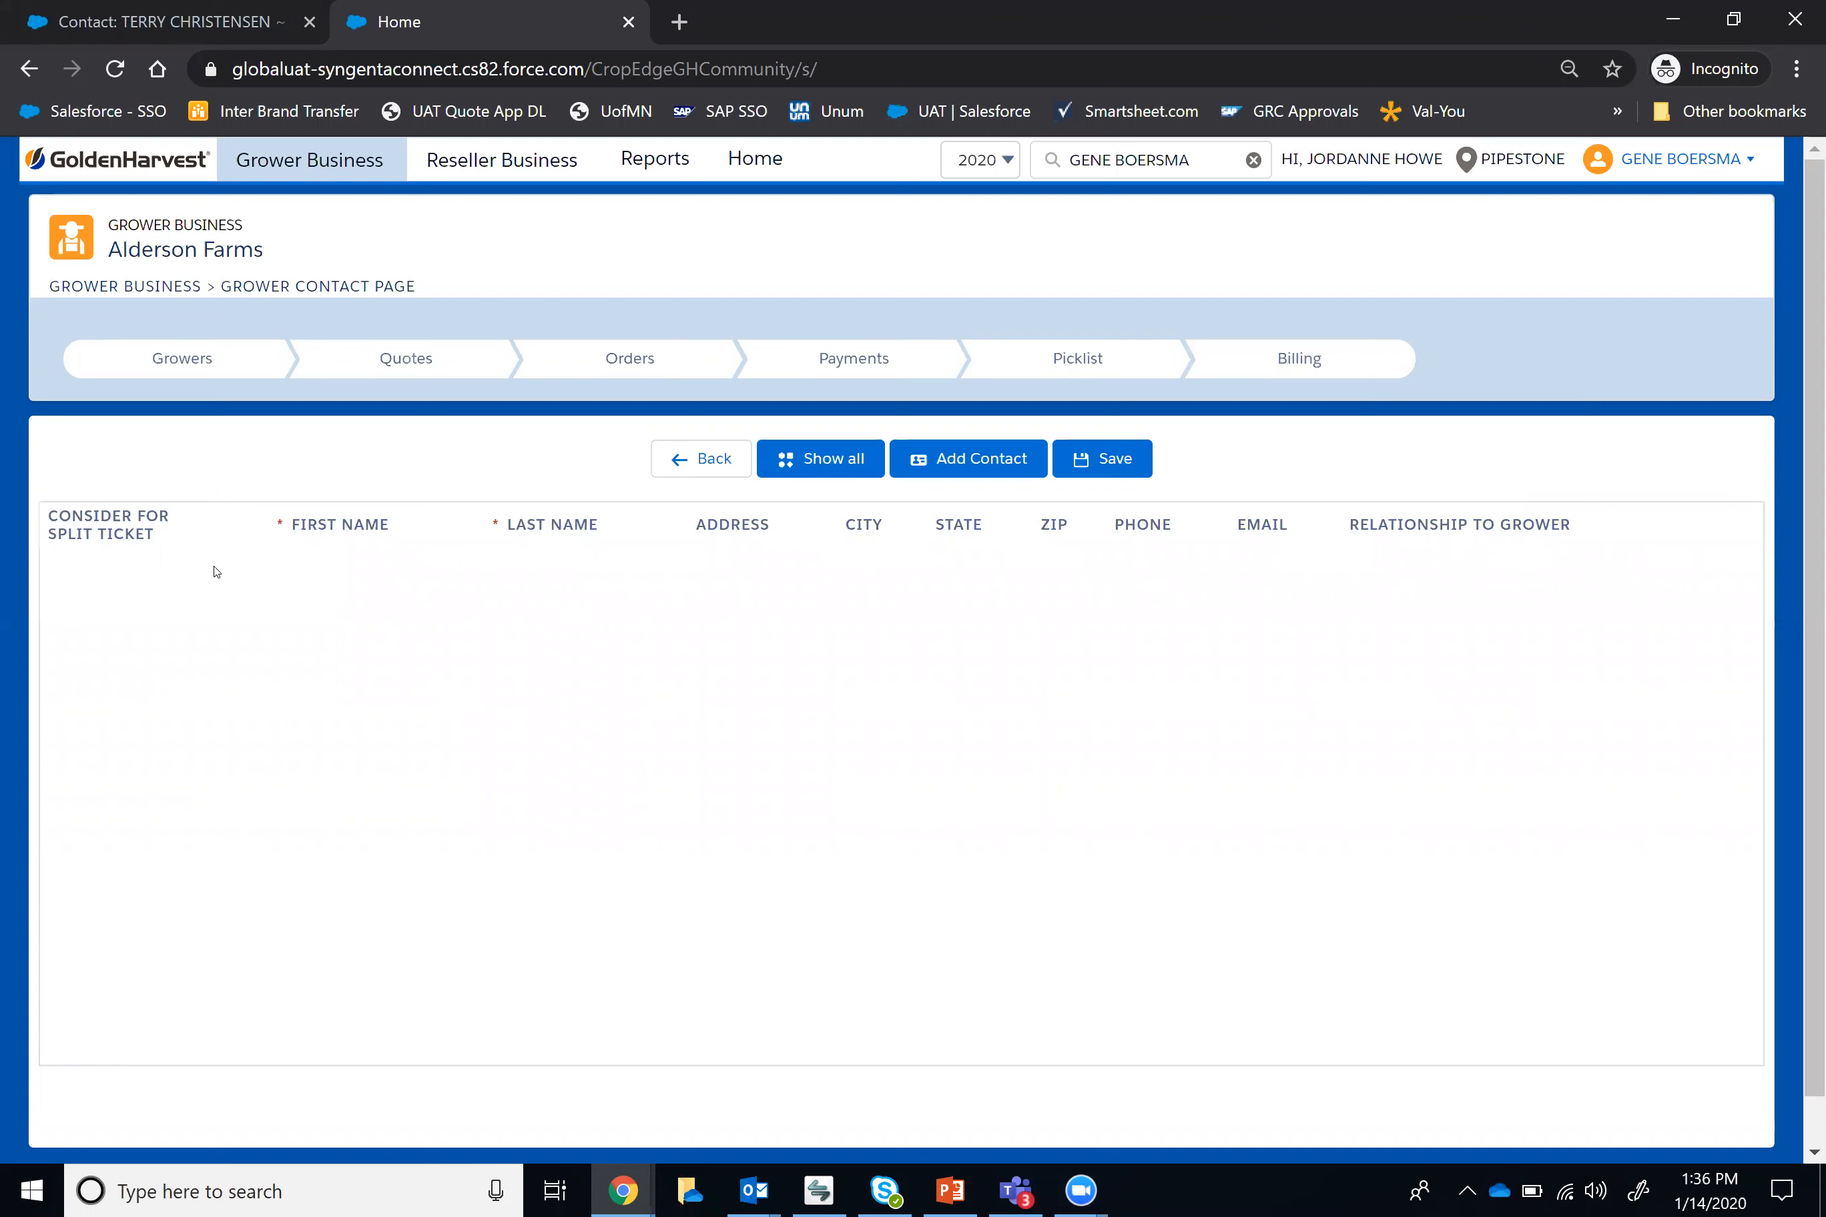
click(971, 466)
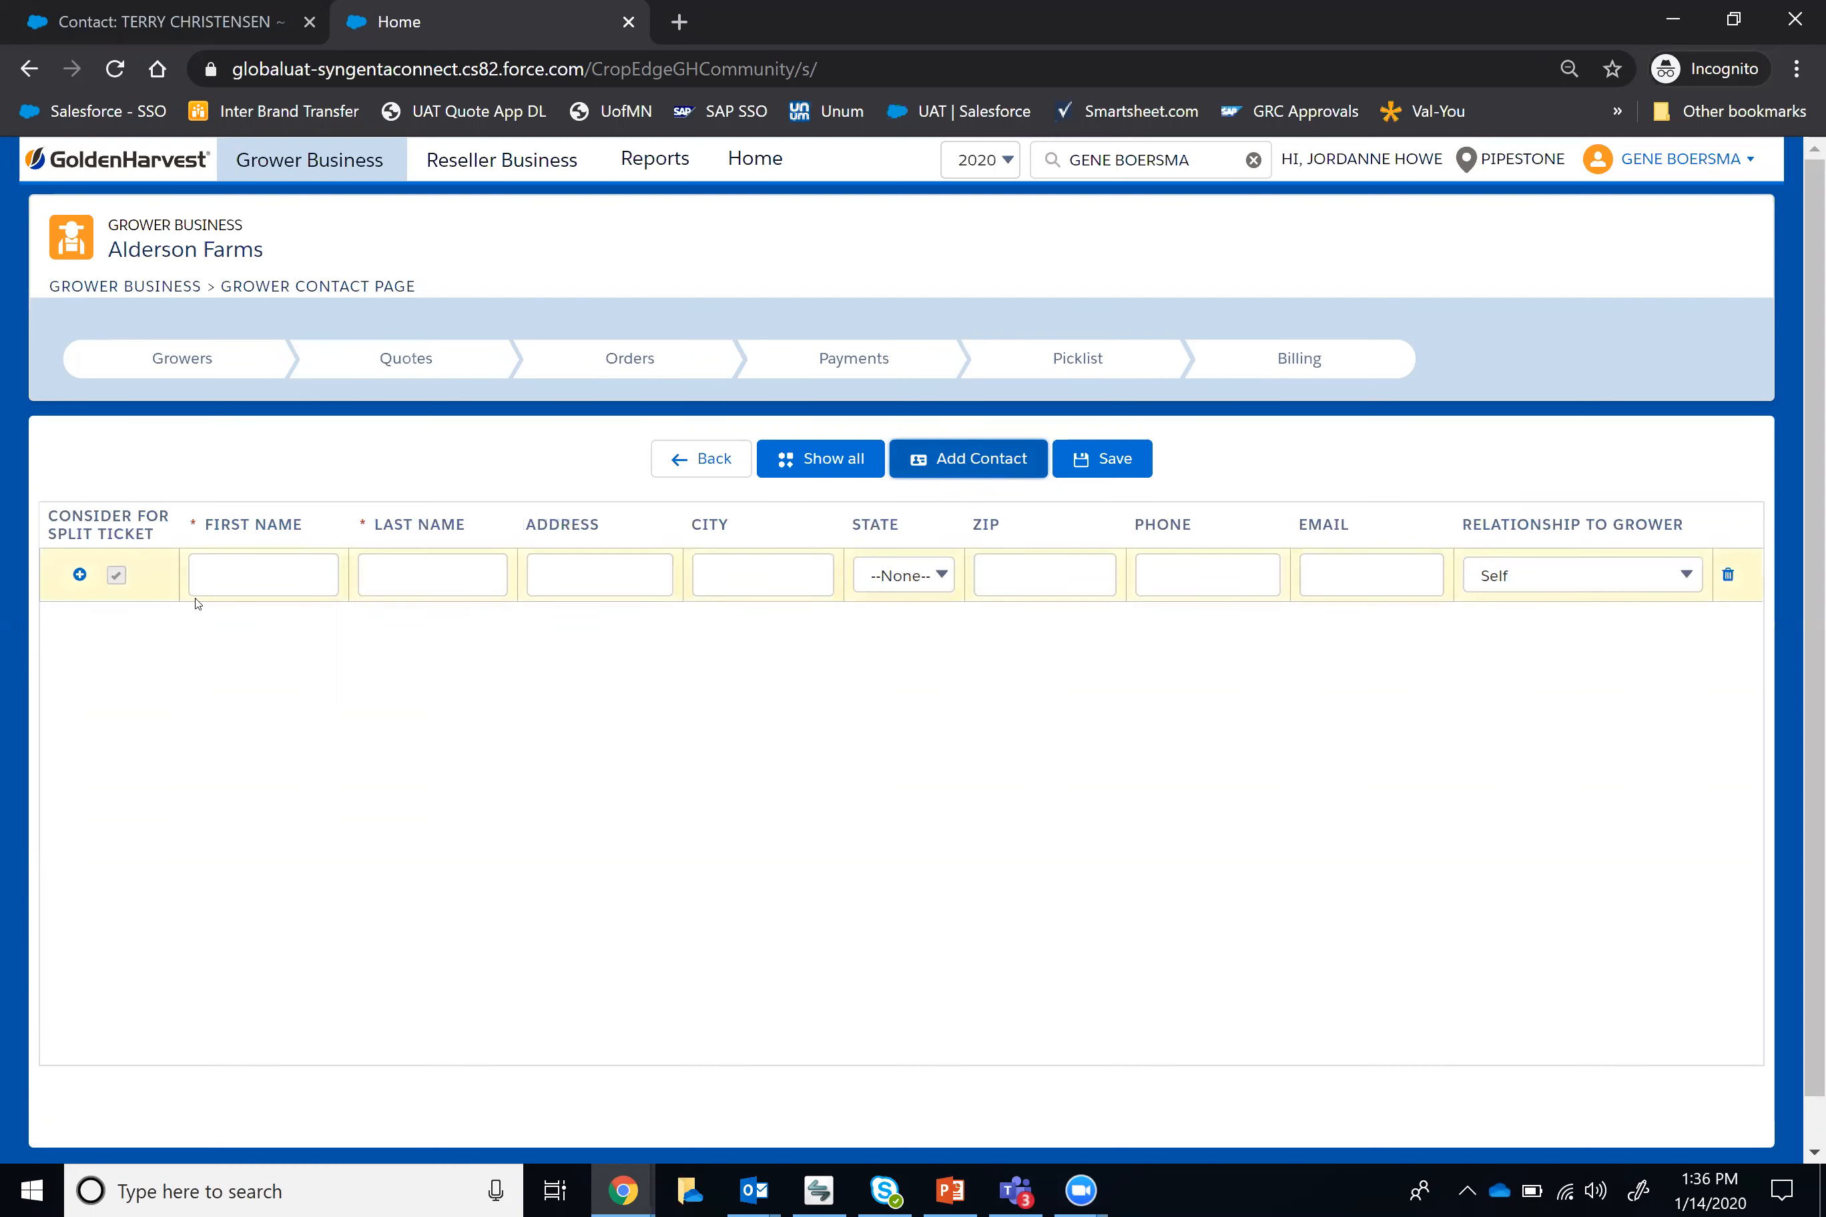
click(289, 578)
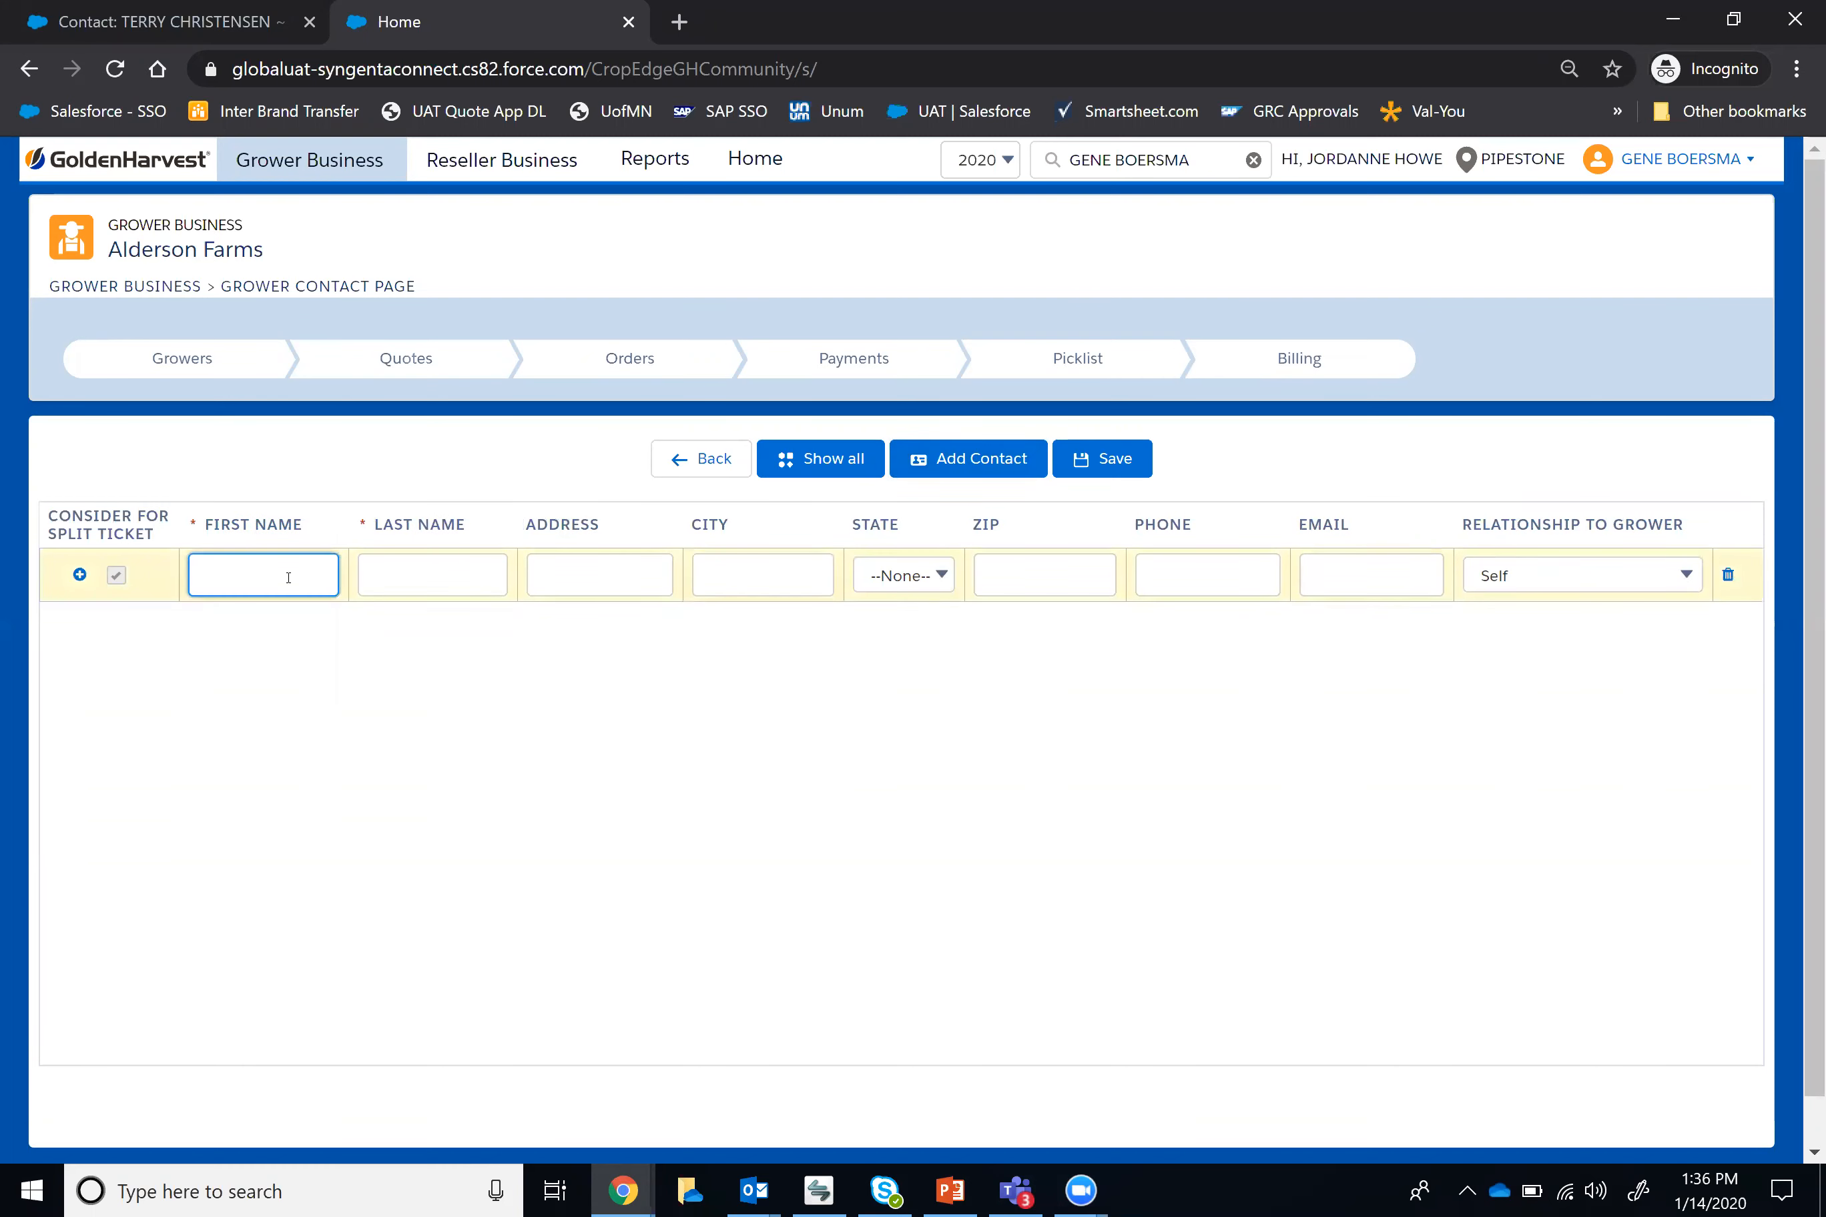
click(381, 576)
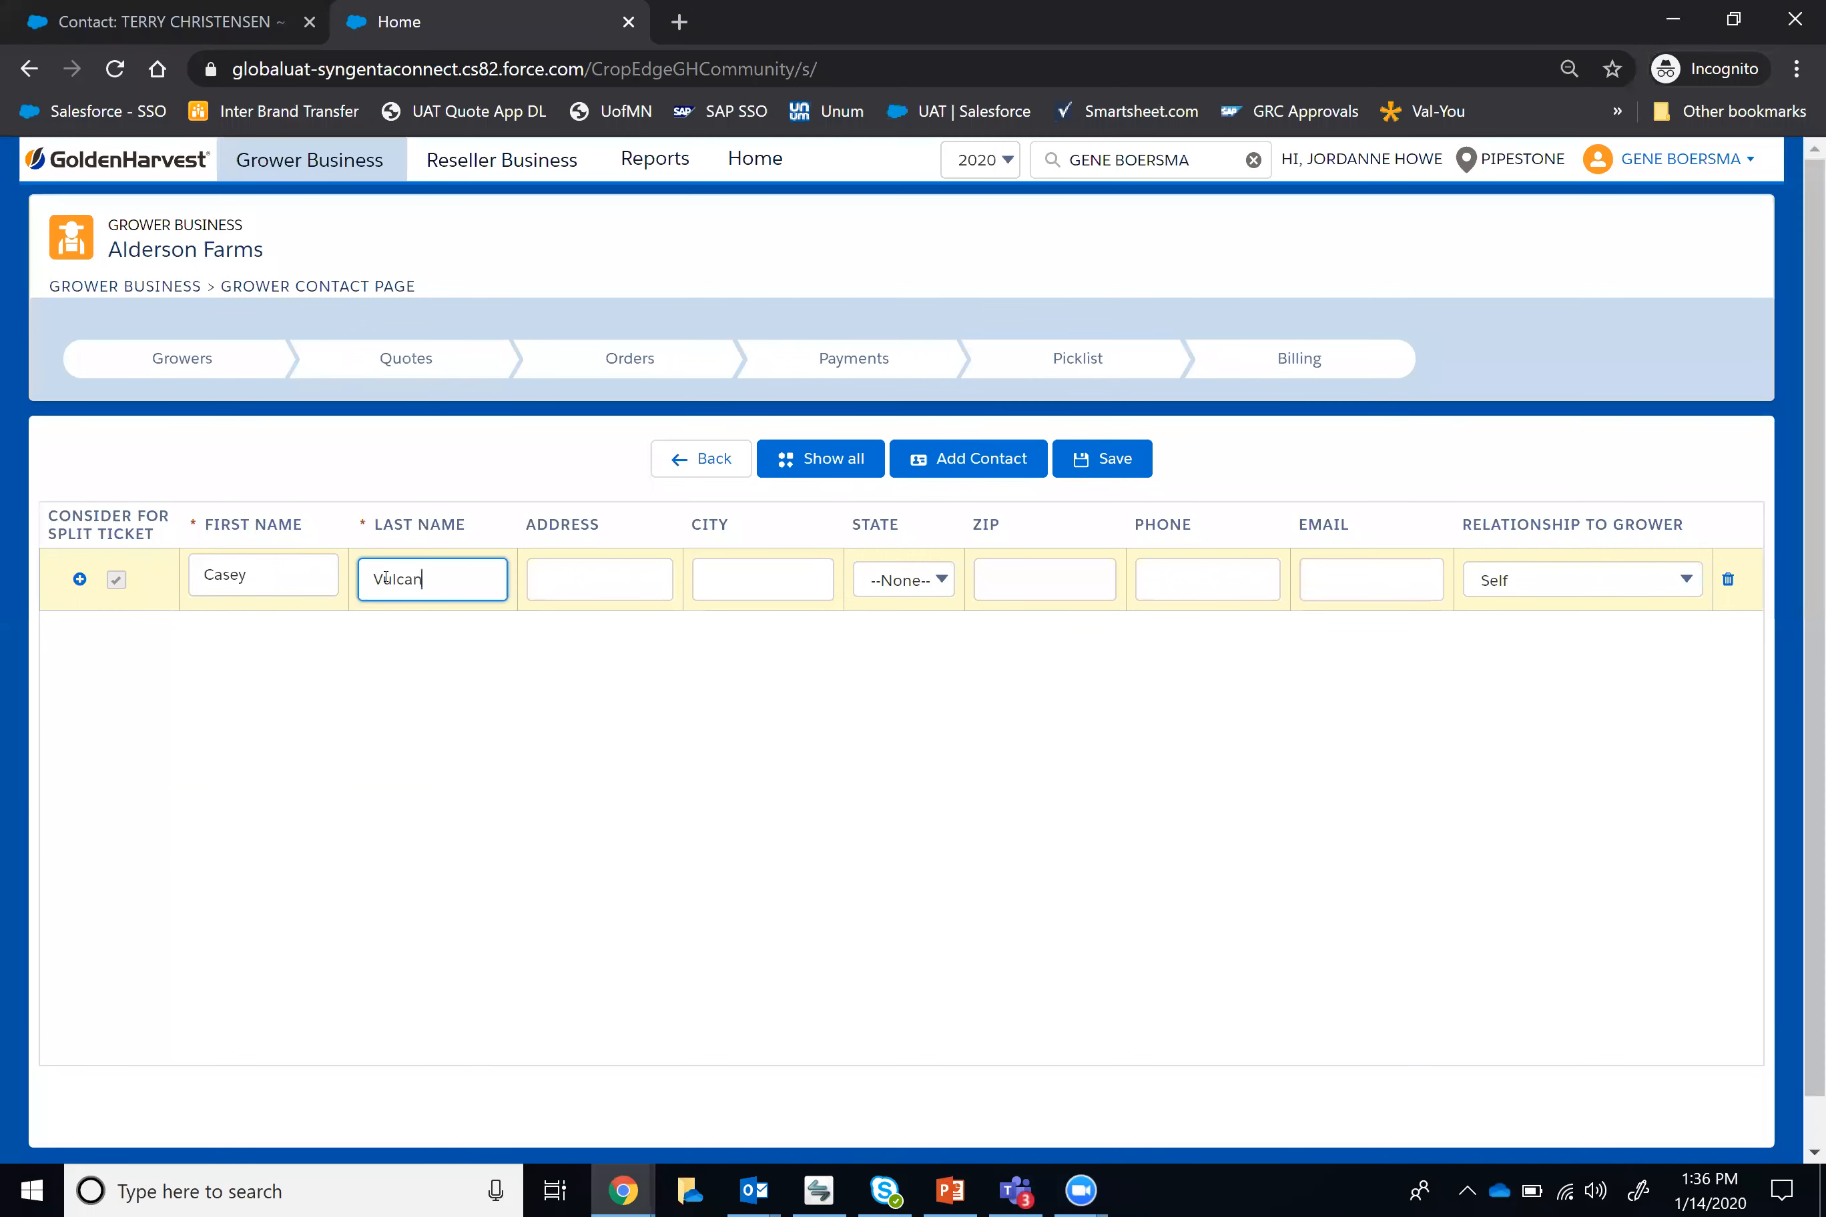
Step: Fill in the new contact's street address, city and ZIP code, and choose Minnesota as the state
click(609, 596)
text(12)
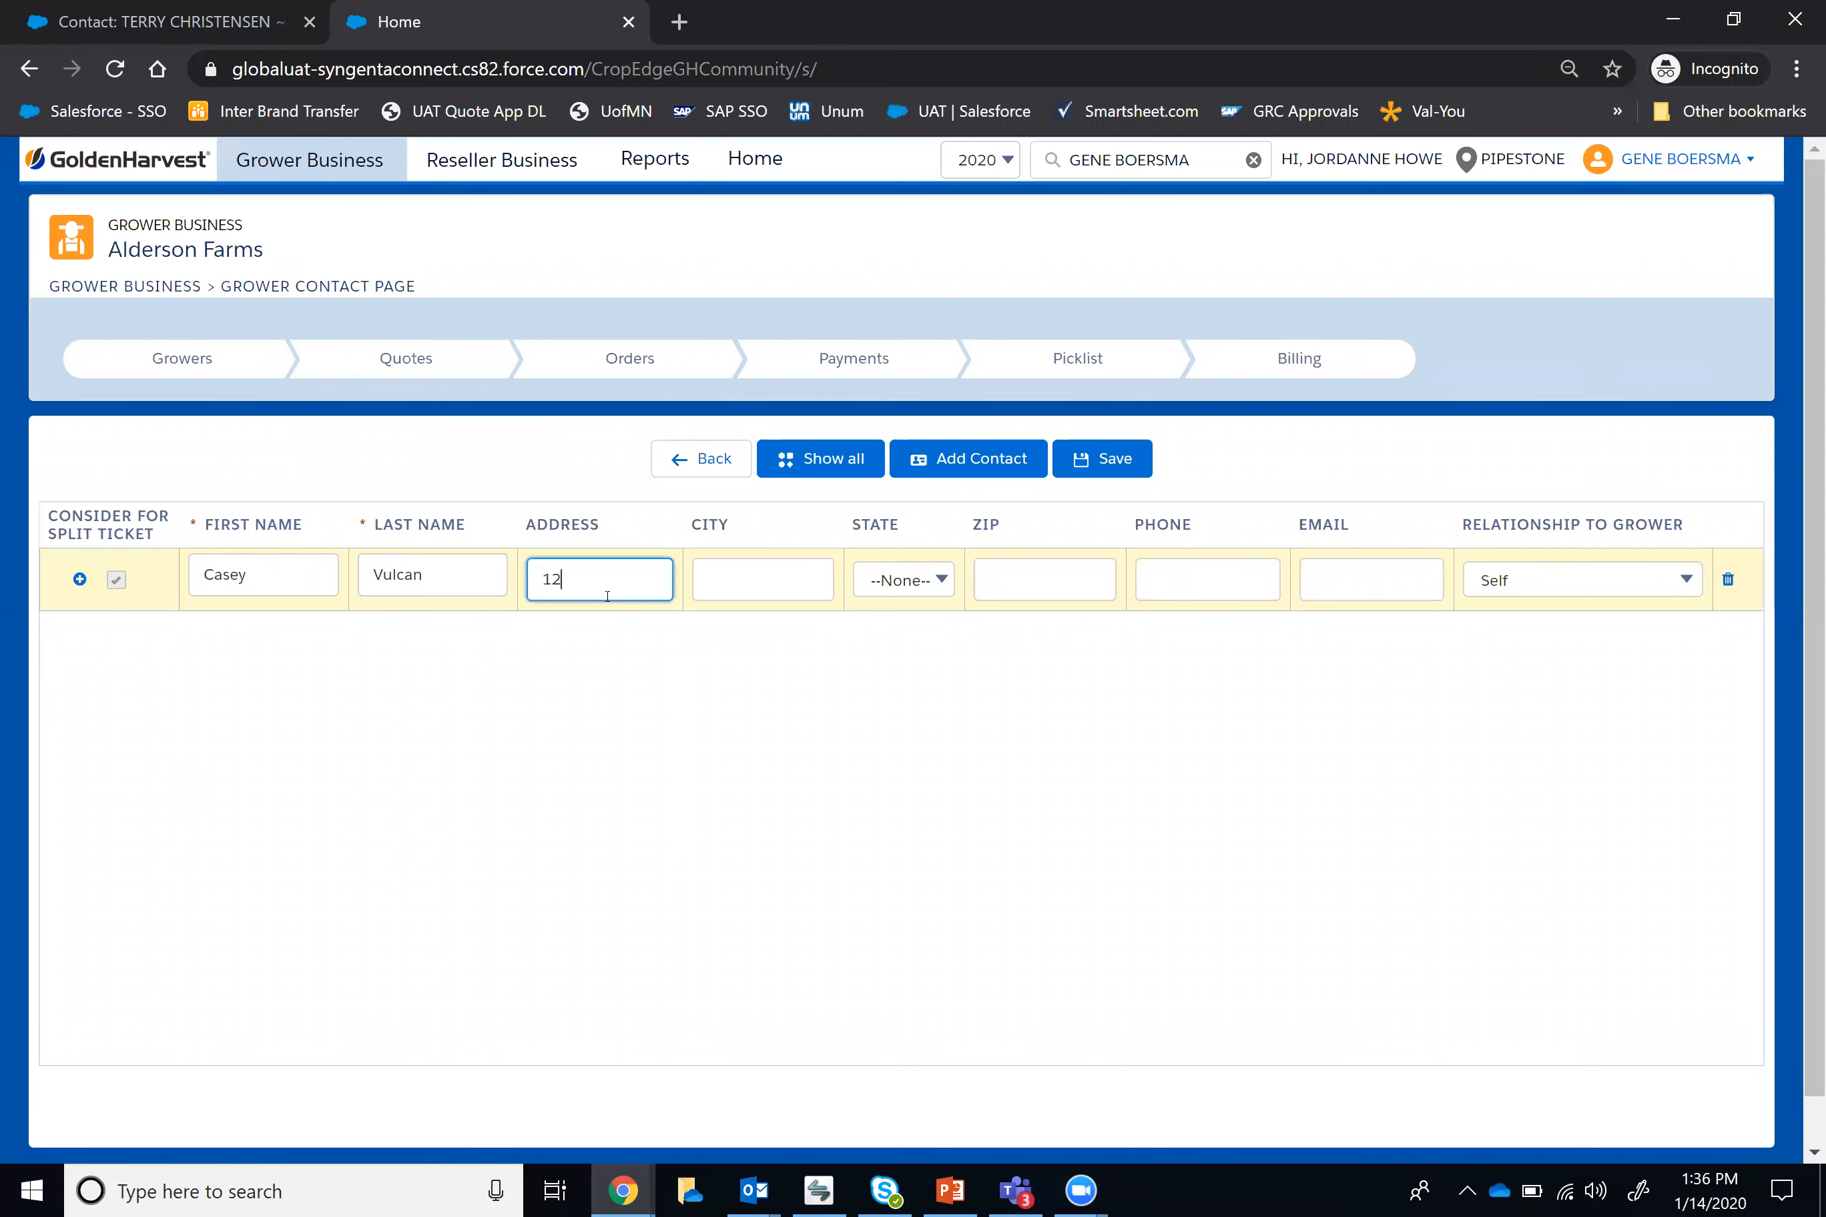
text(3 Main Street)
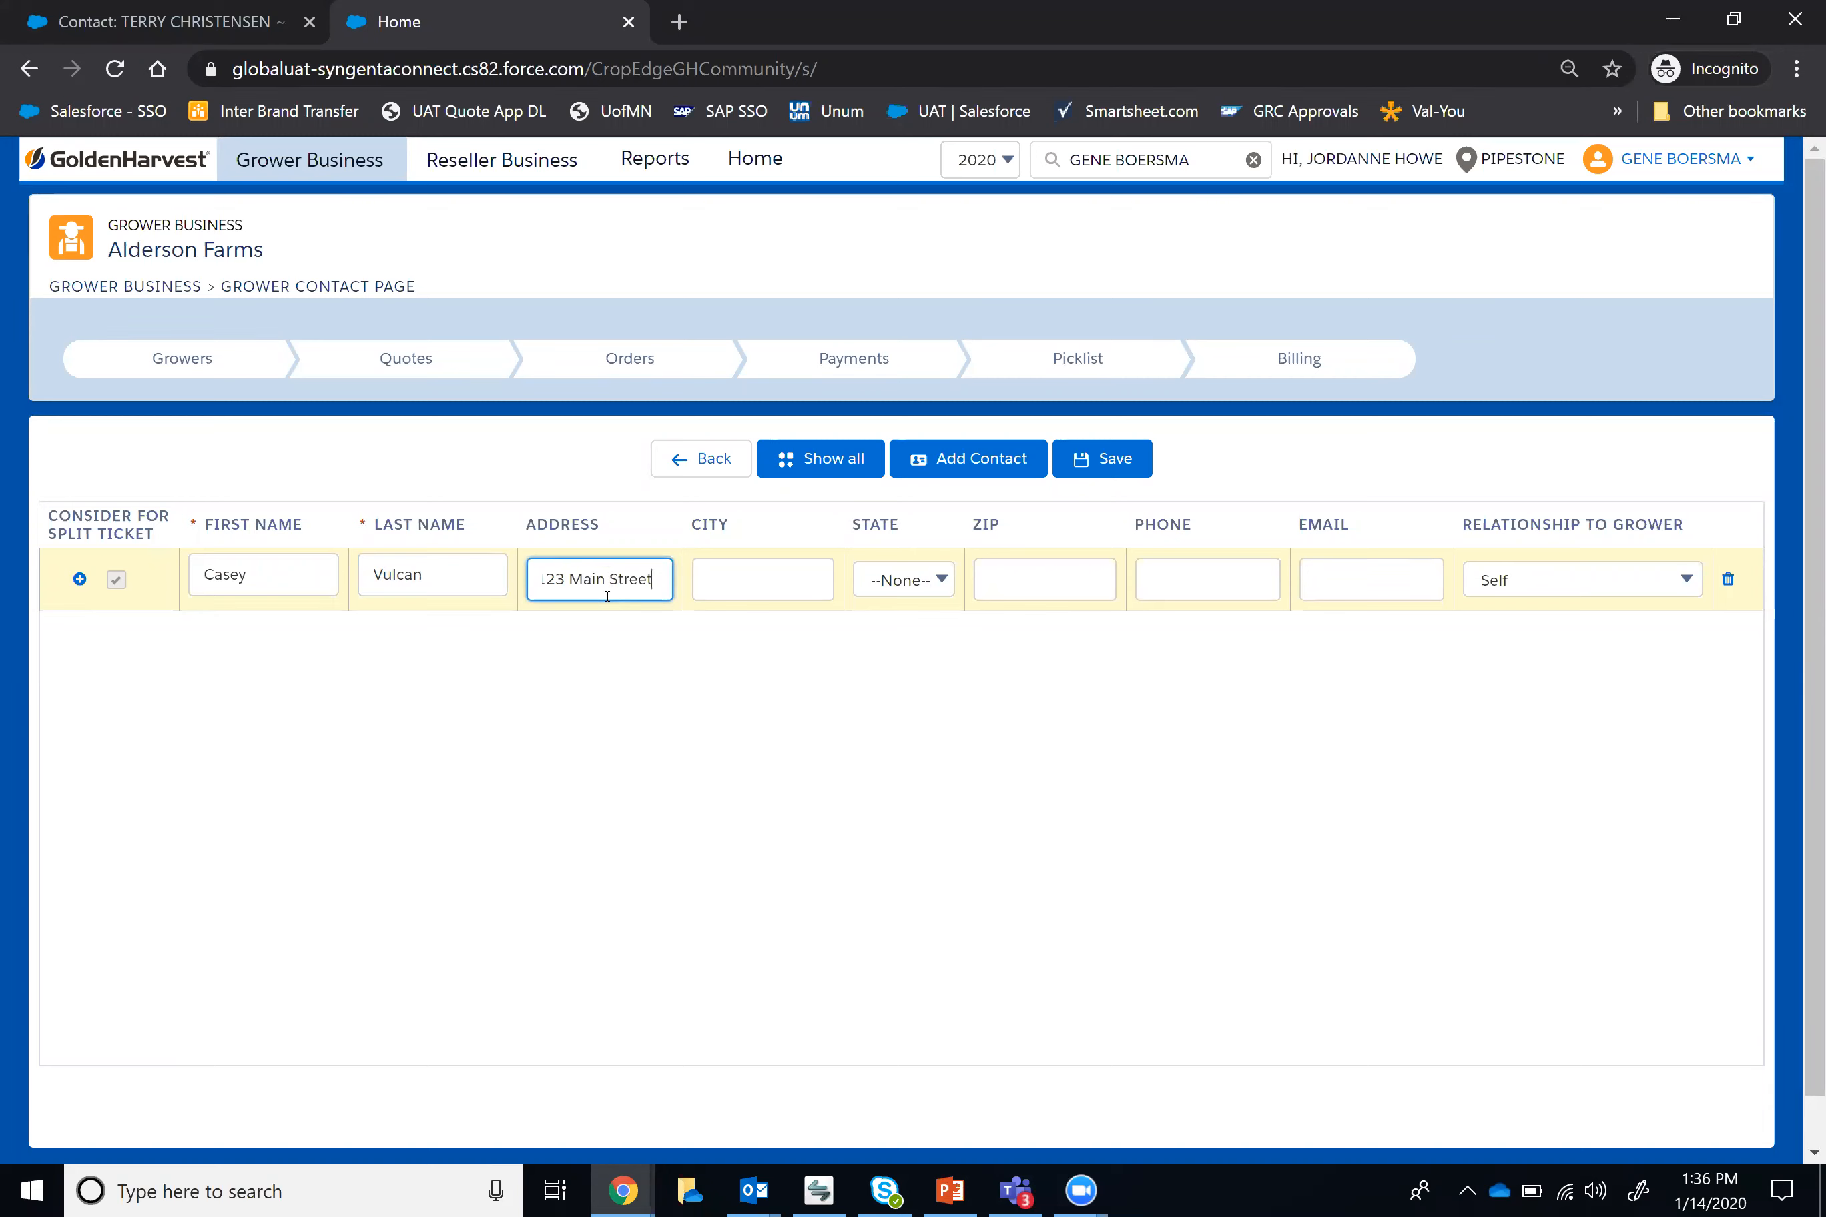
click(768, 571)
text(Minnesota)
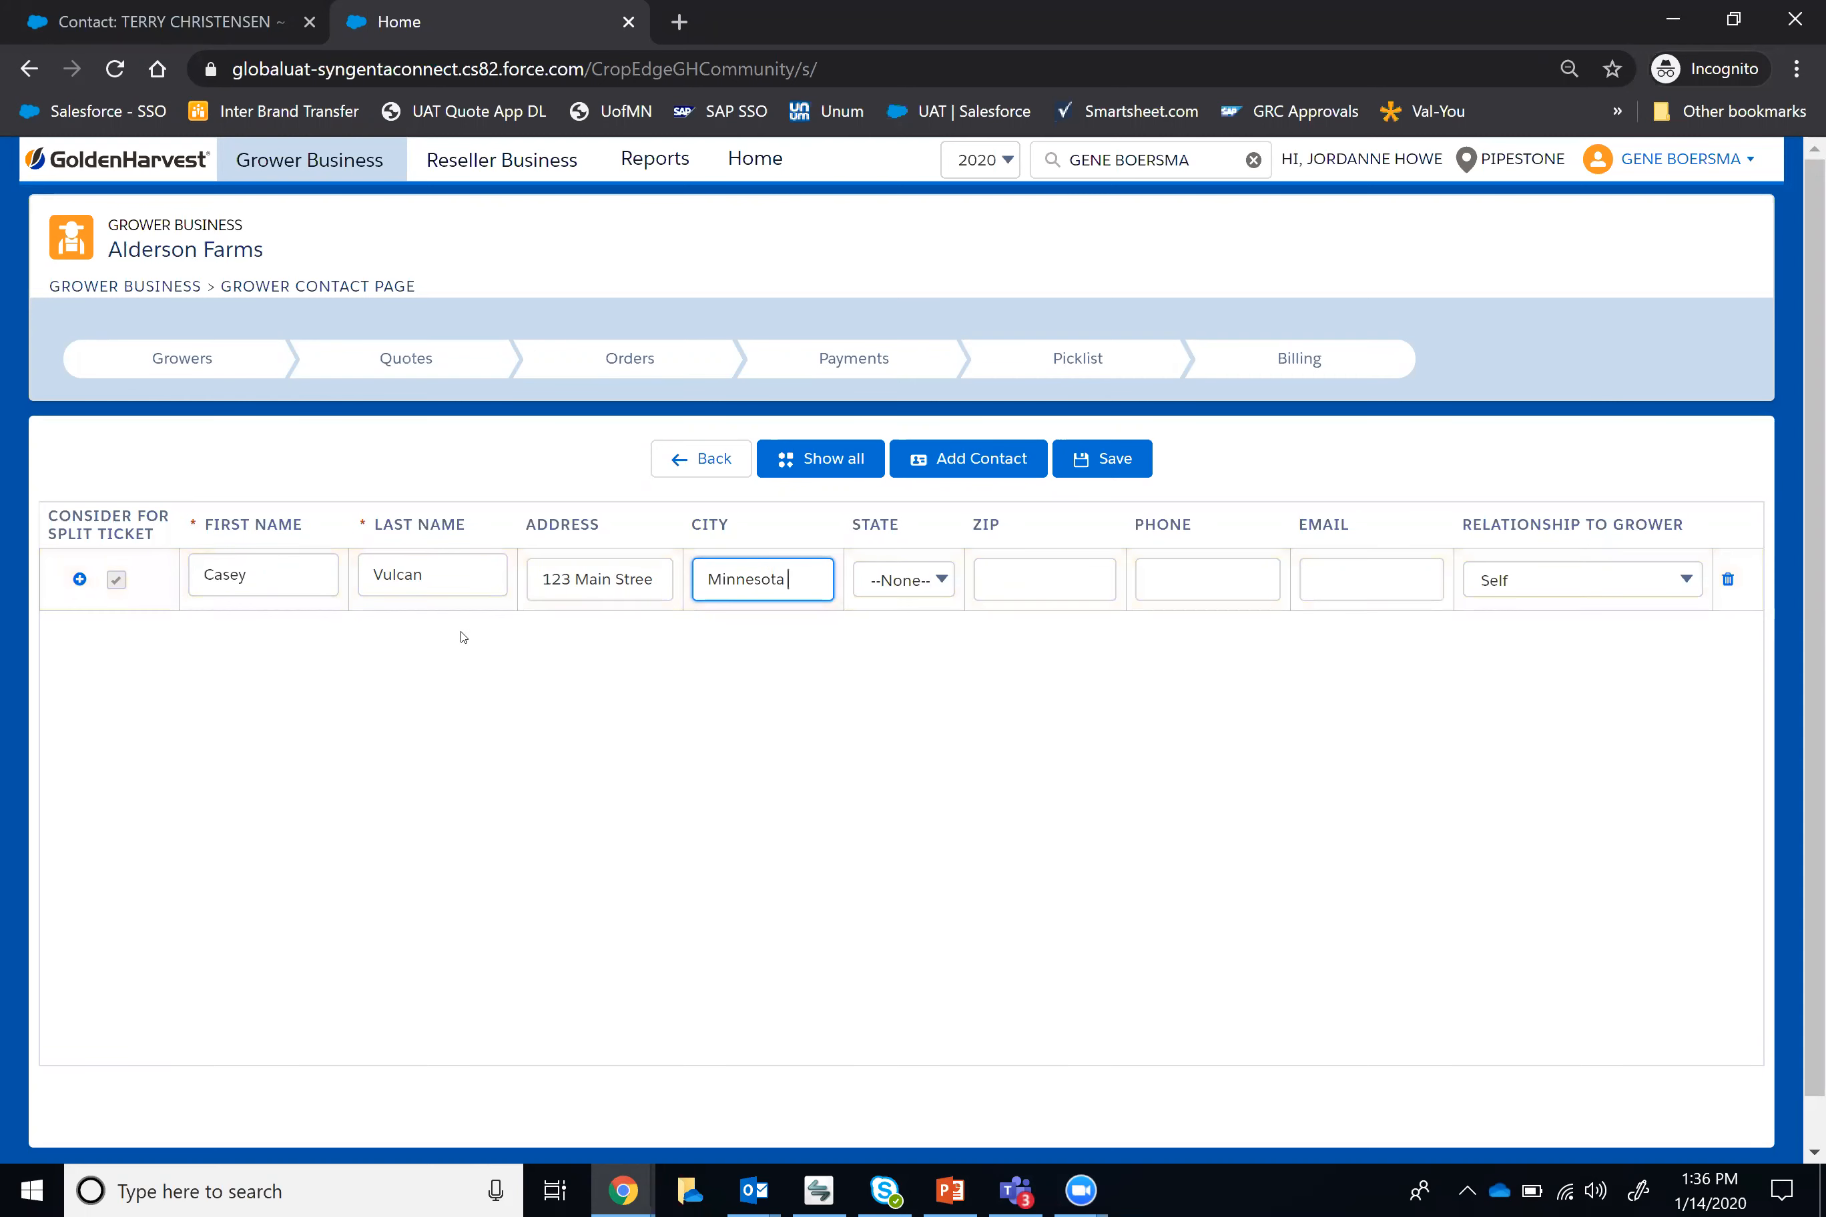
click(916, 586)
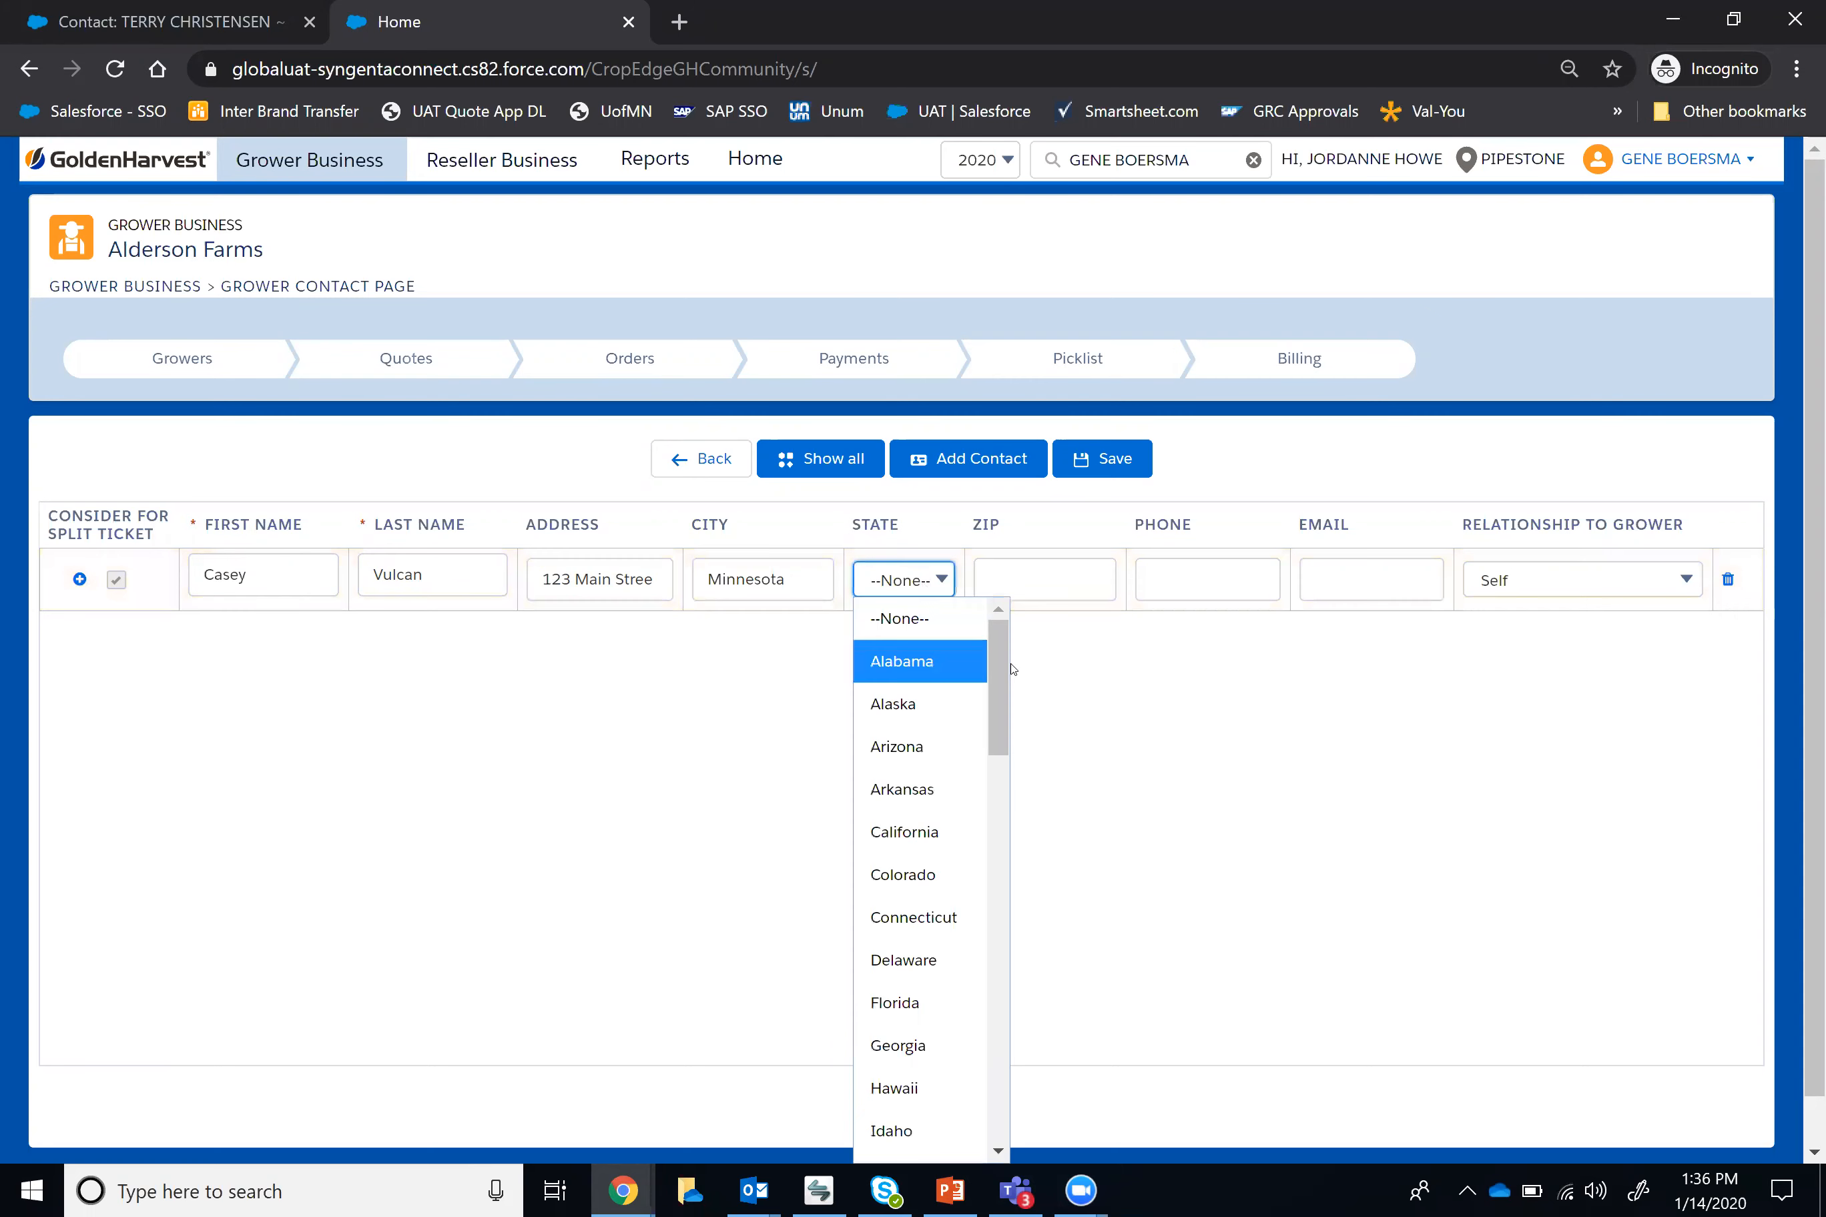
drag(1000, 697, 998, 835)
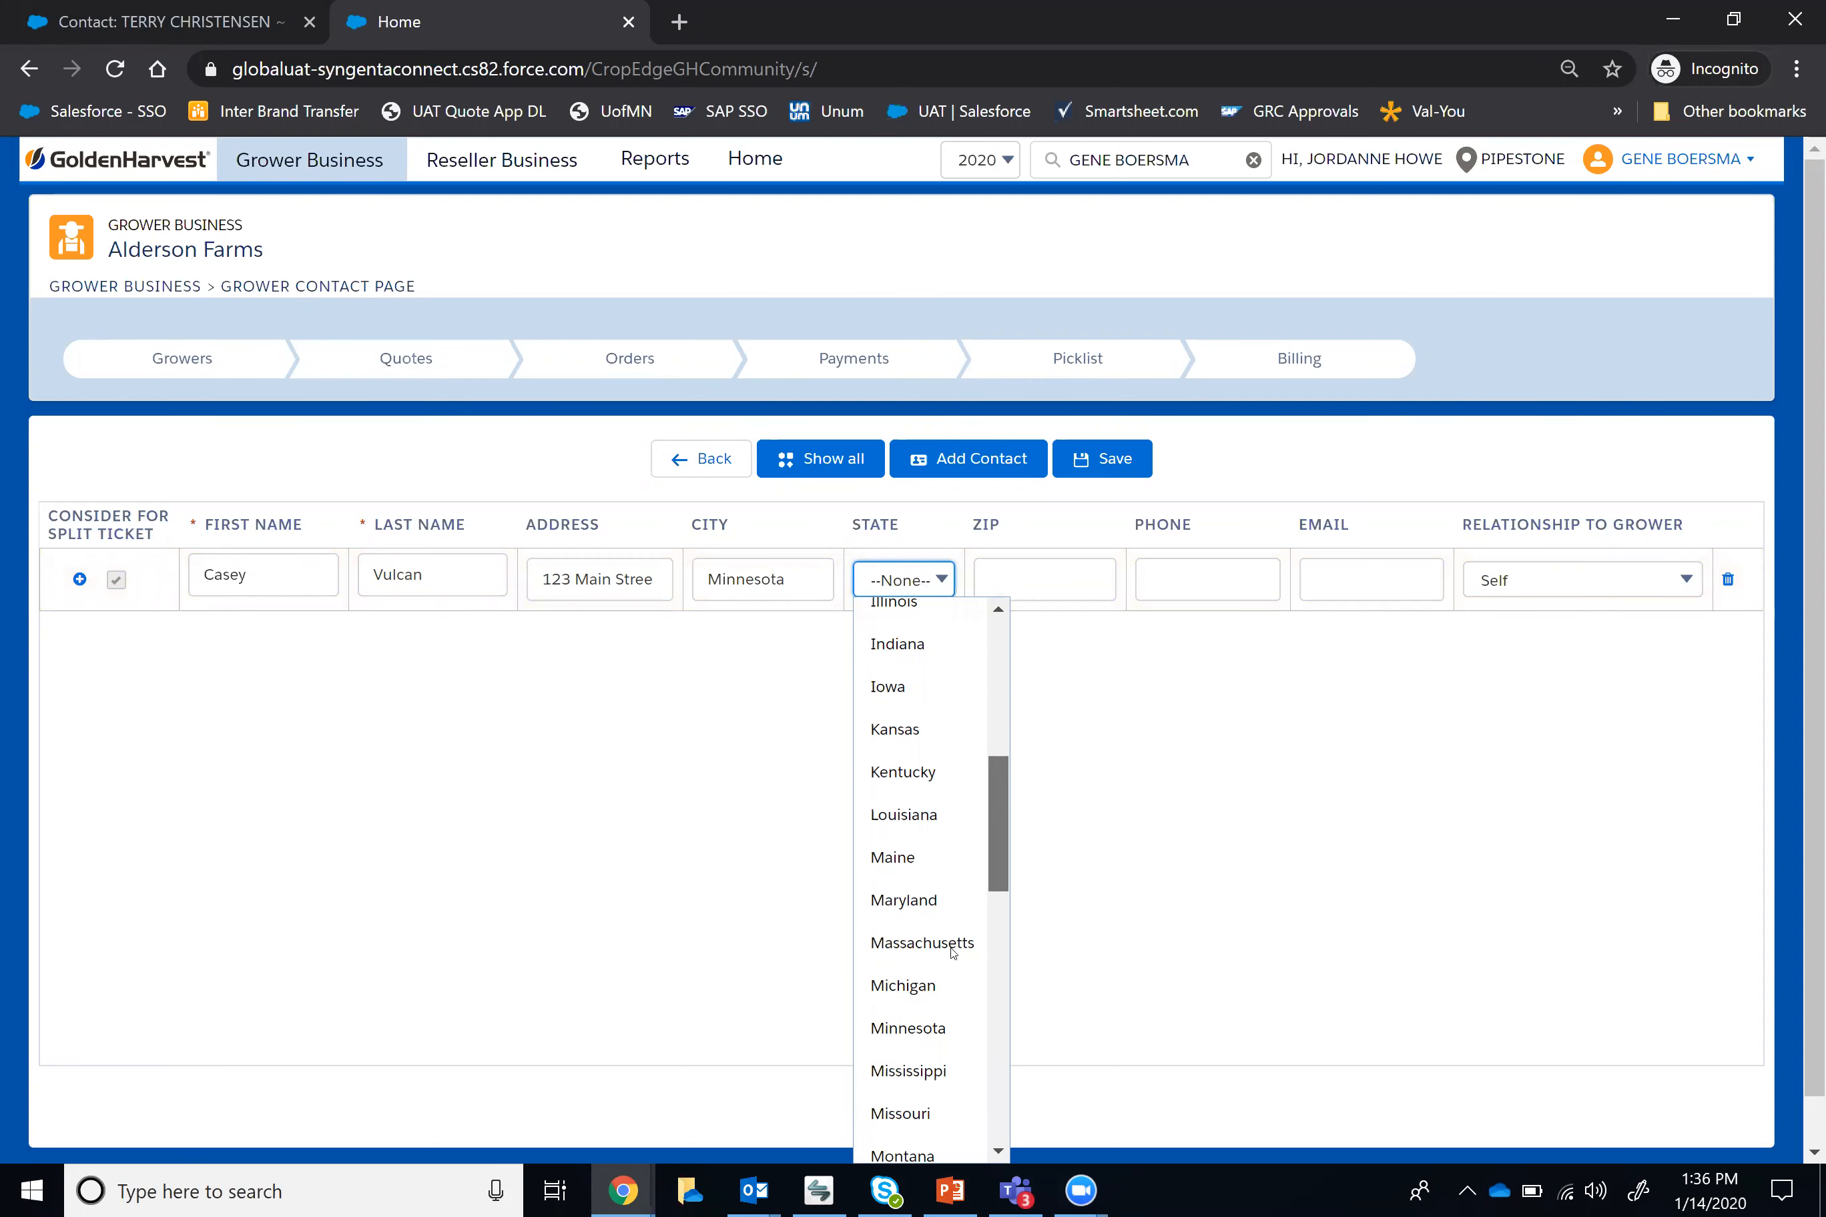
click(909, 1040)
click(1009, 592)
text(55414)
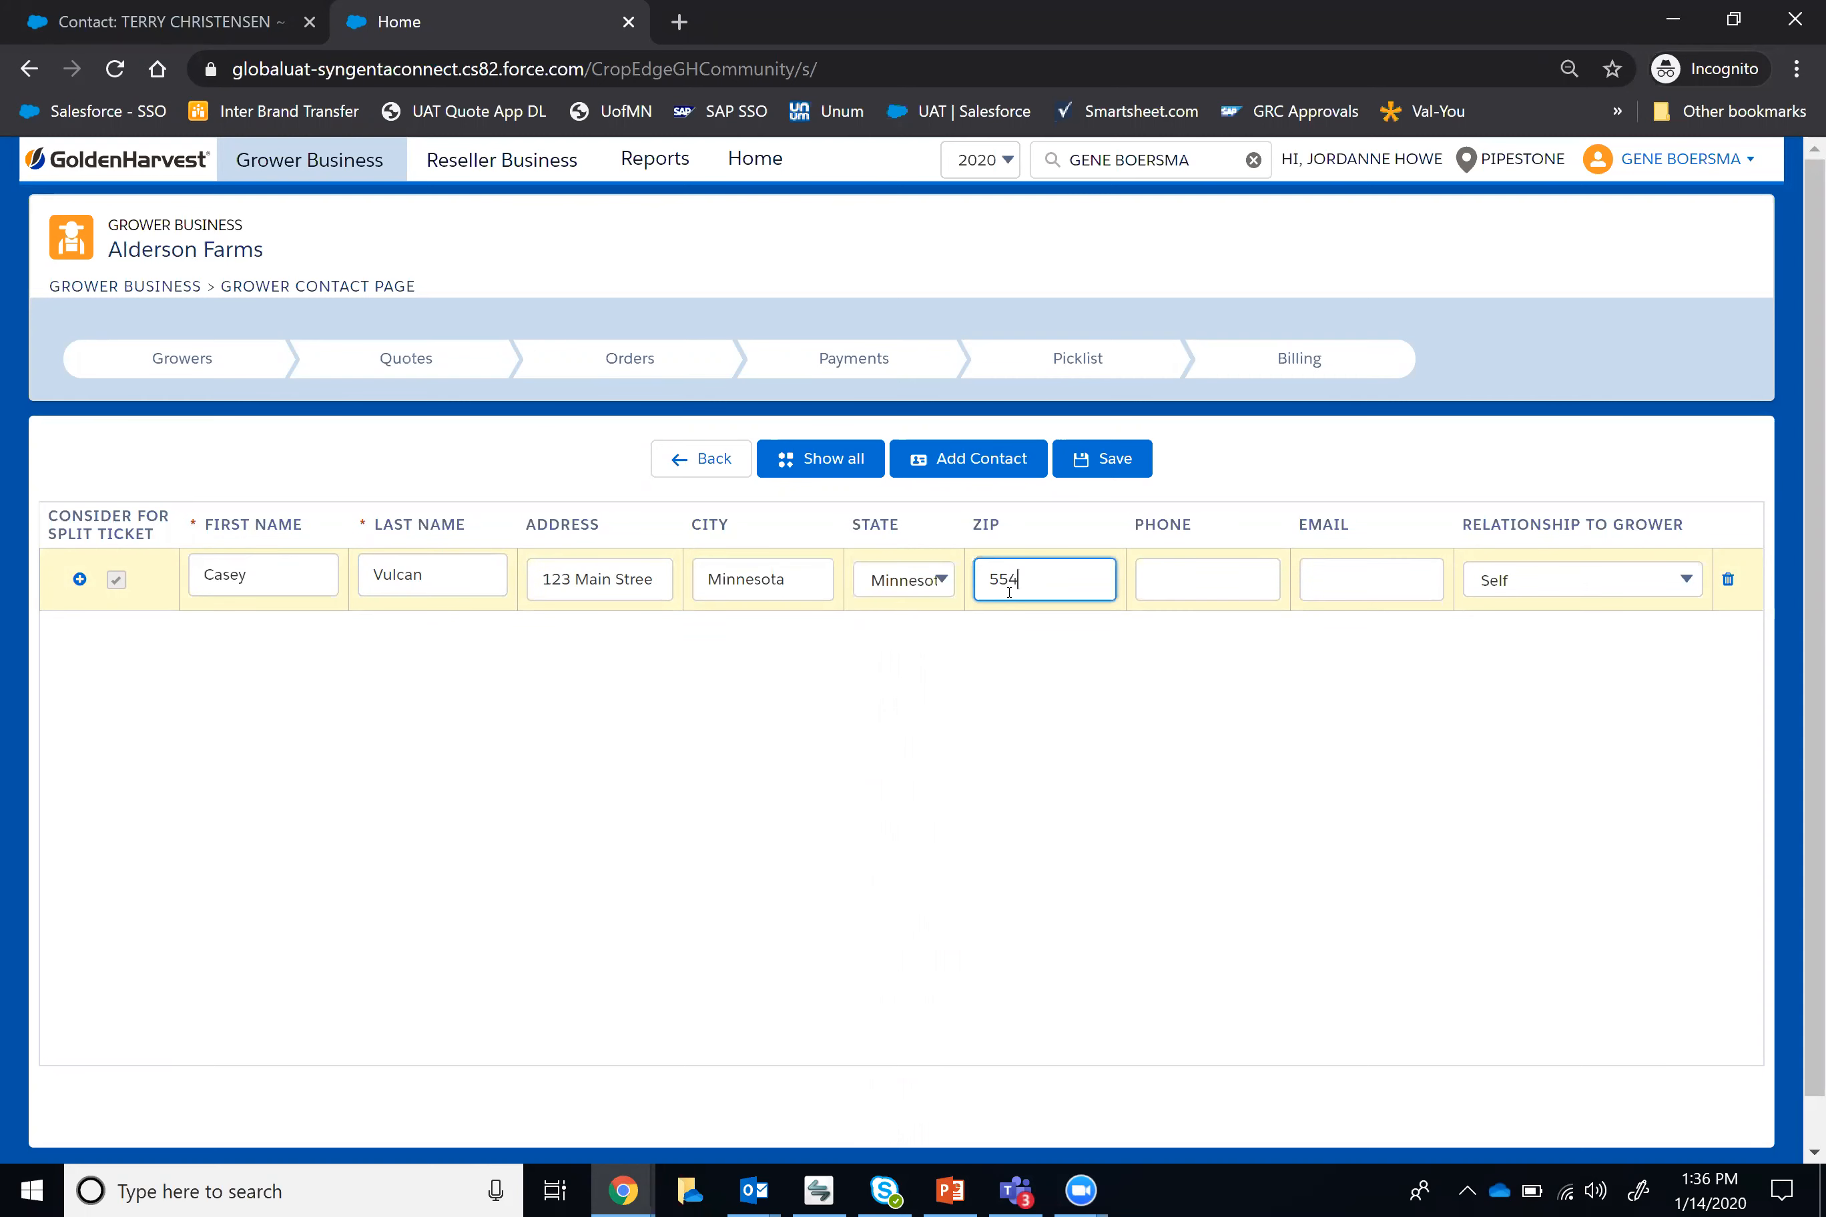
Step: Enter the contact's phone number and set the relationship to grower to Partner
click(1205, 590)
text(555-544-5555)
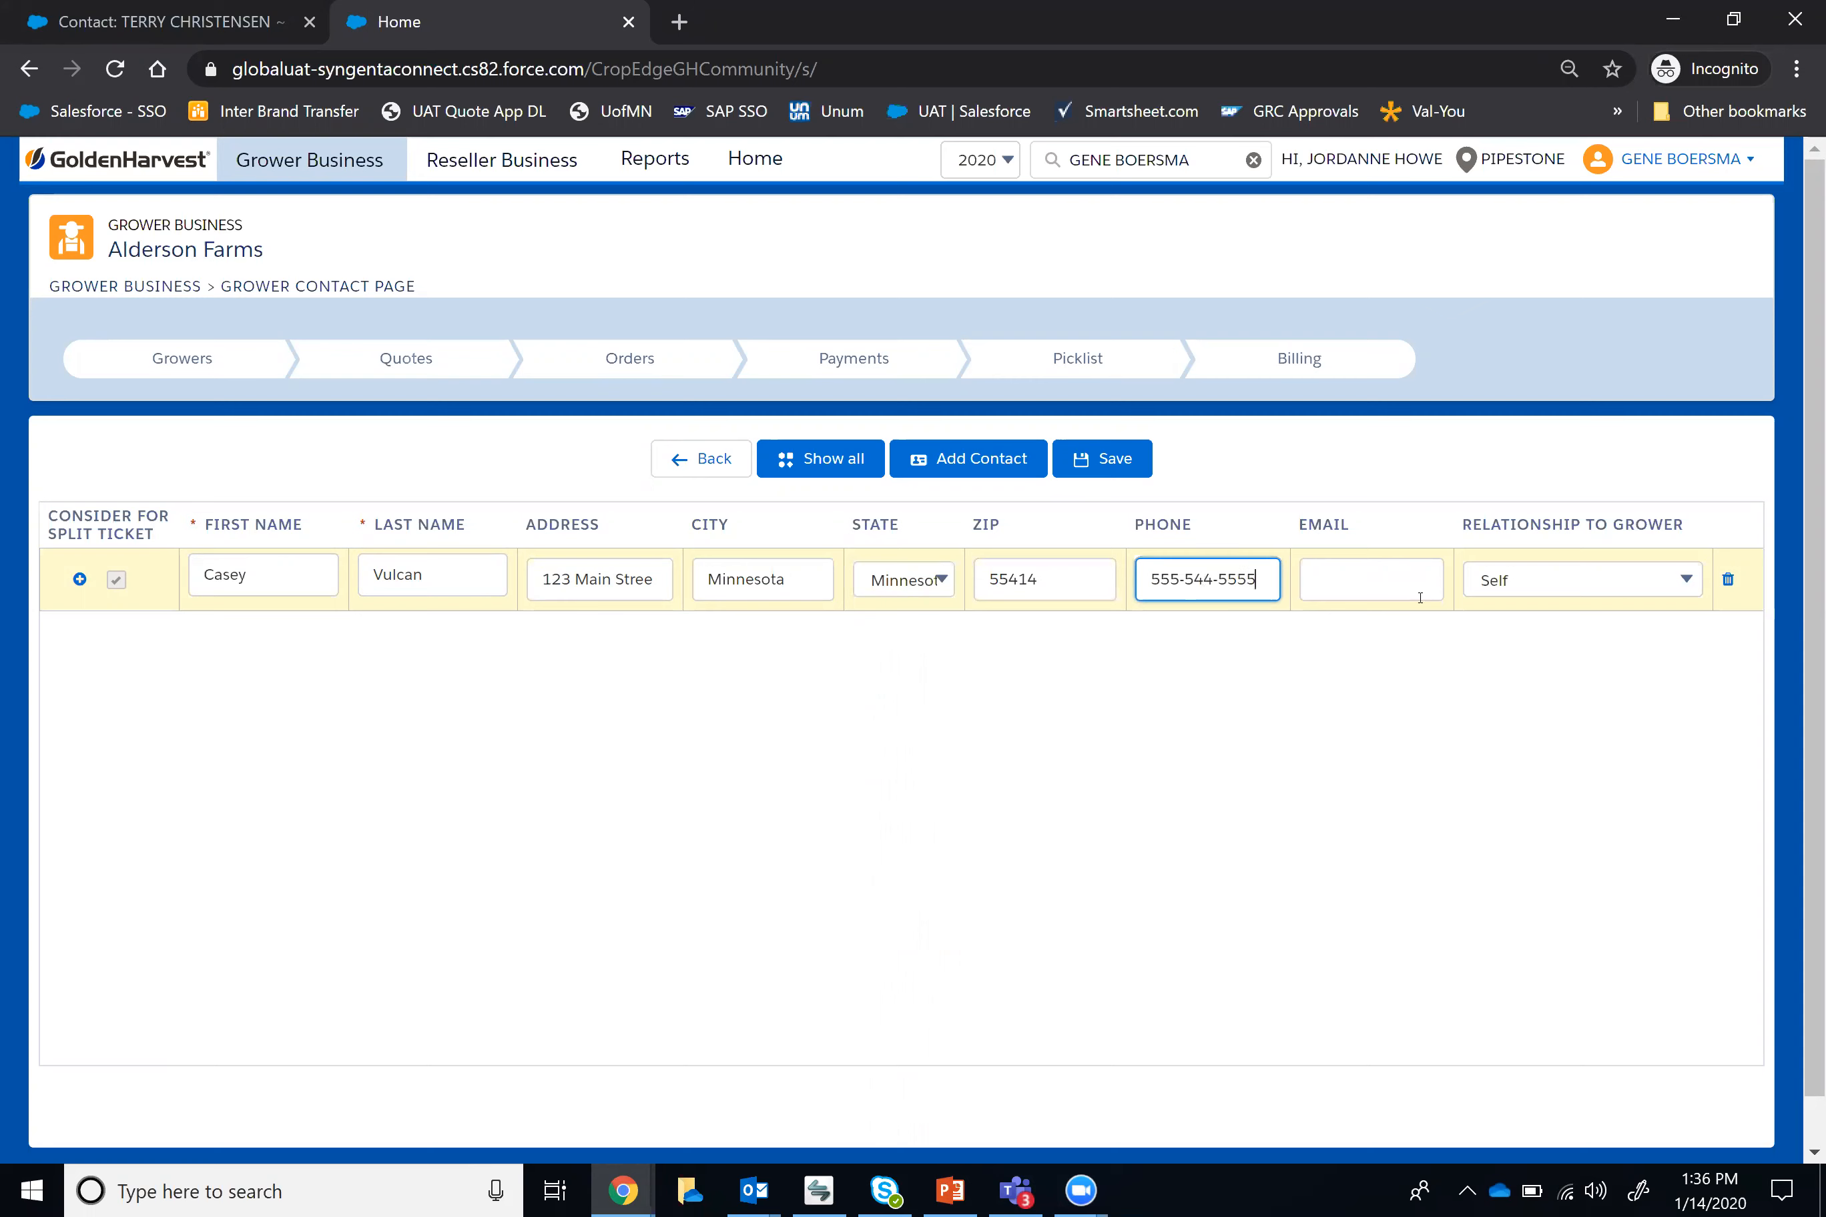
click(1685, 581)
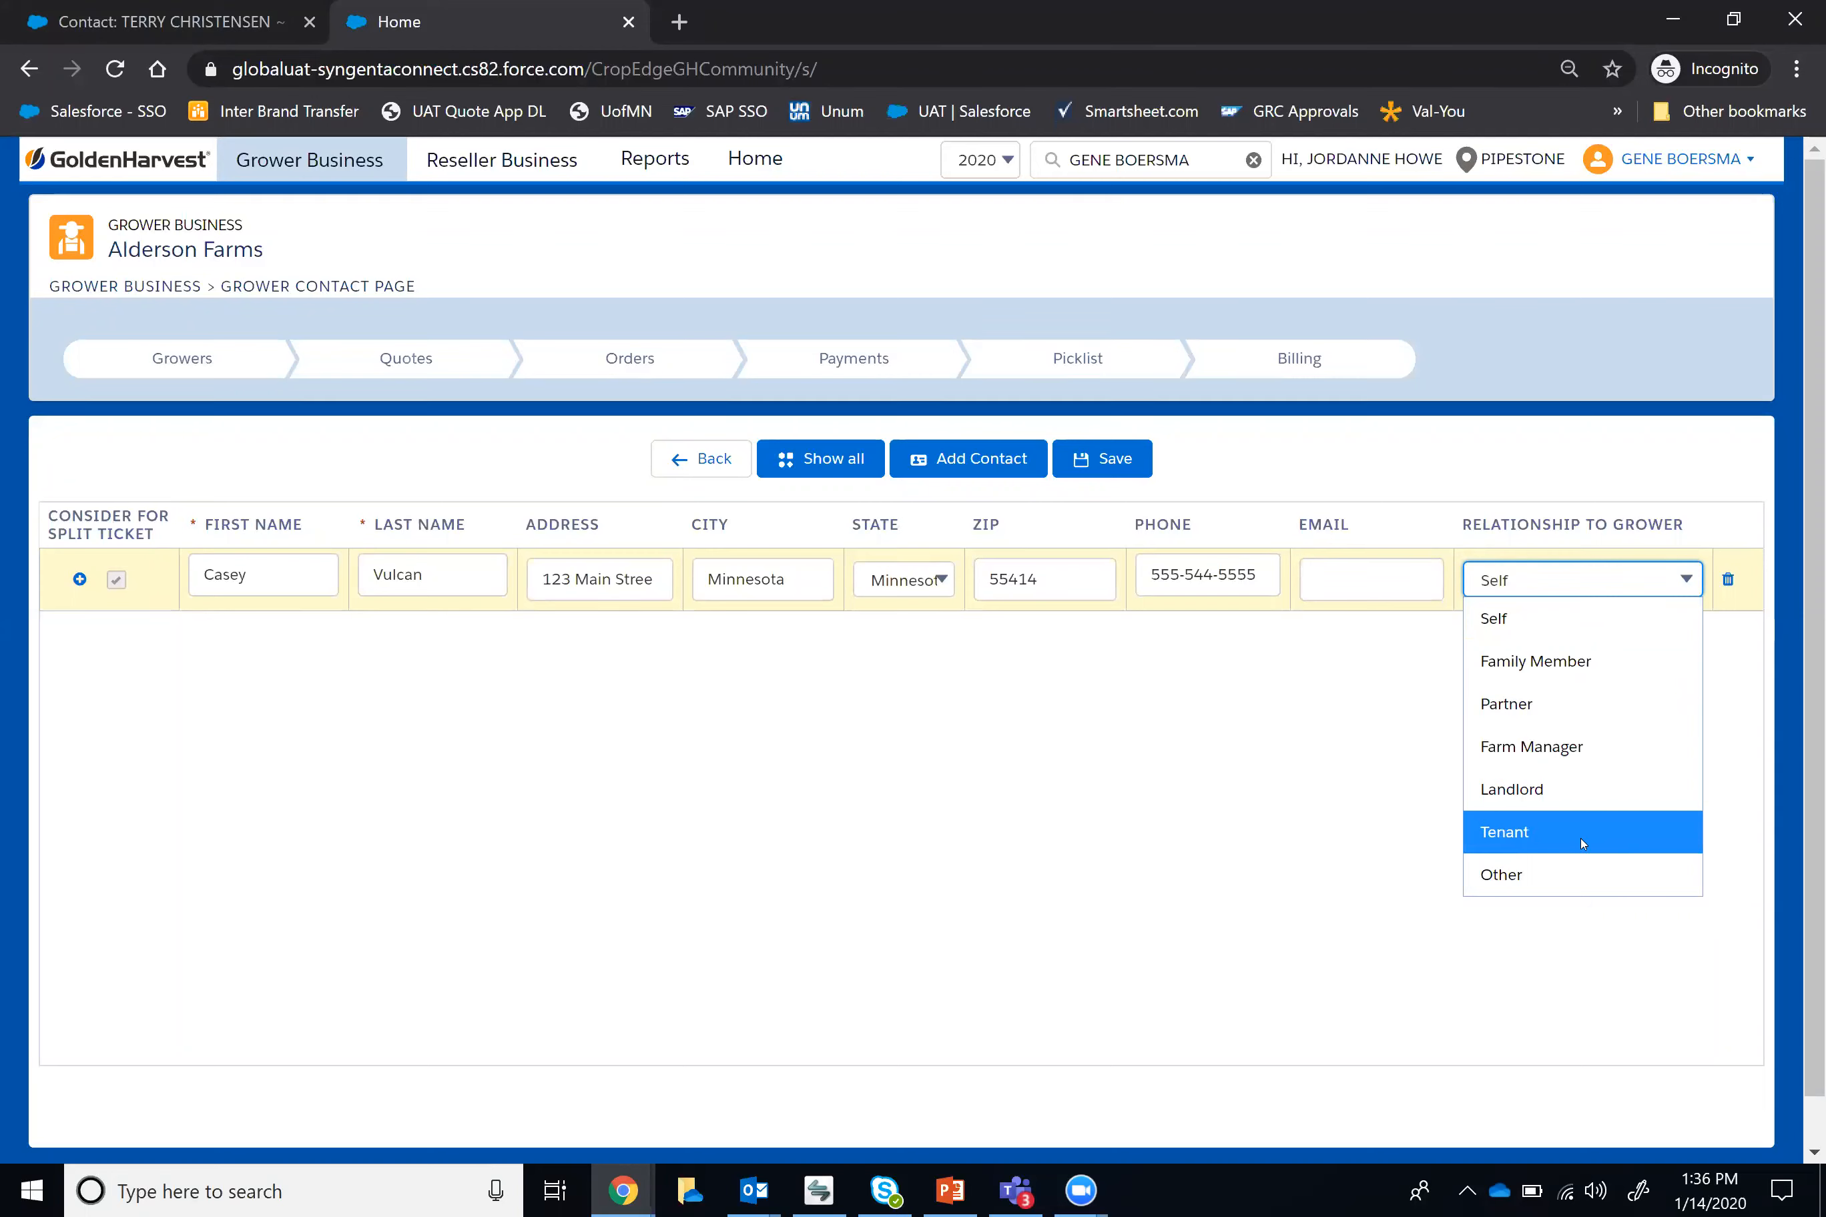
click(1564, 721)
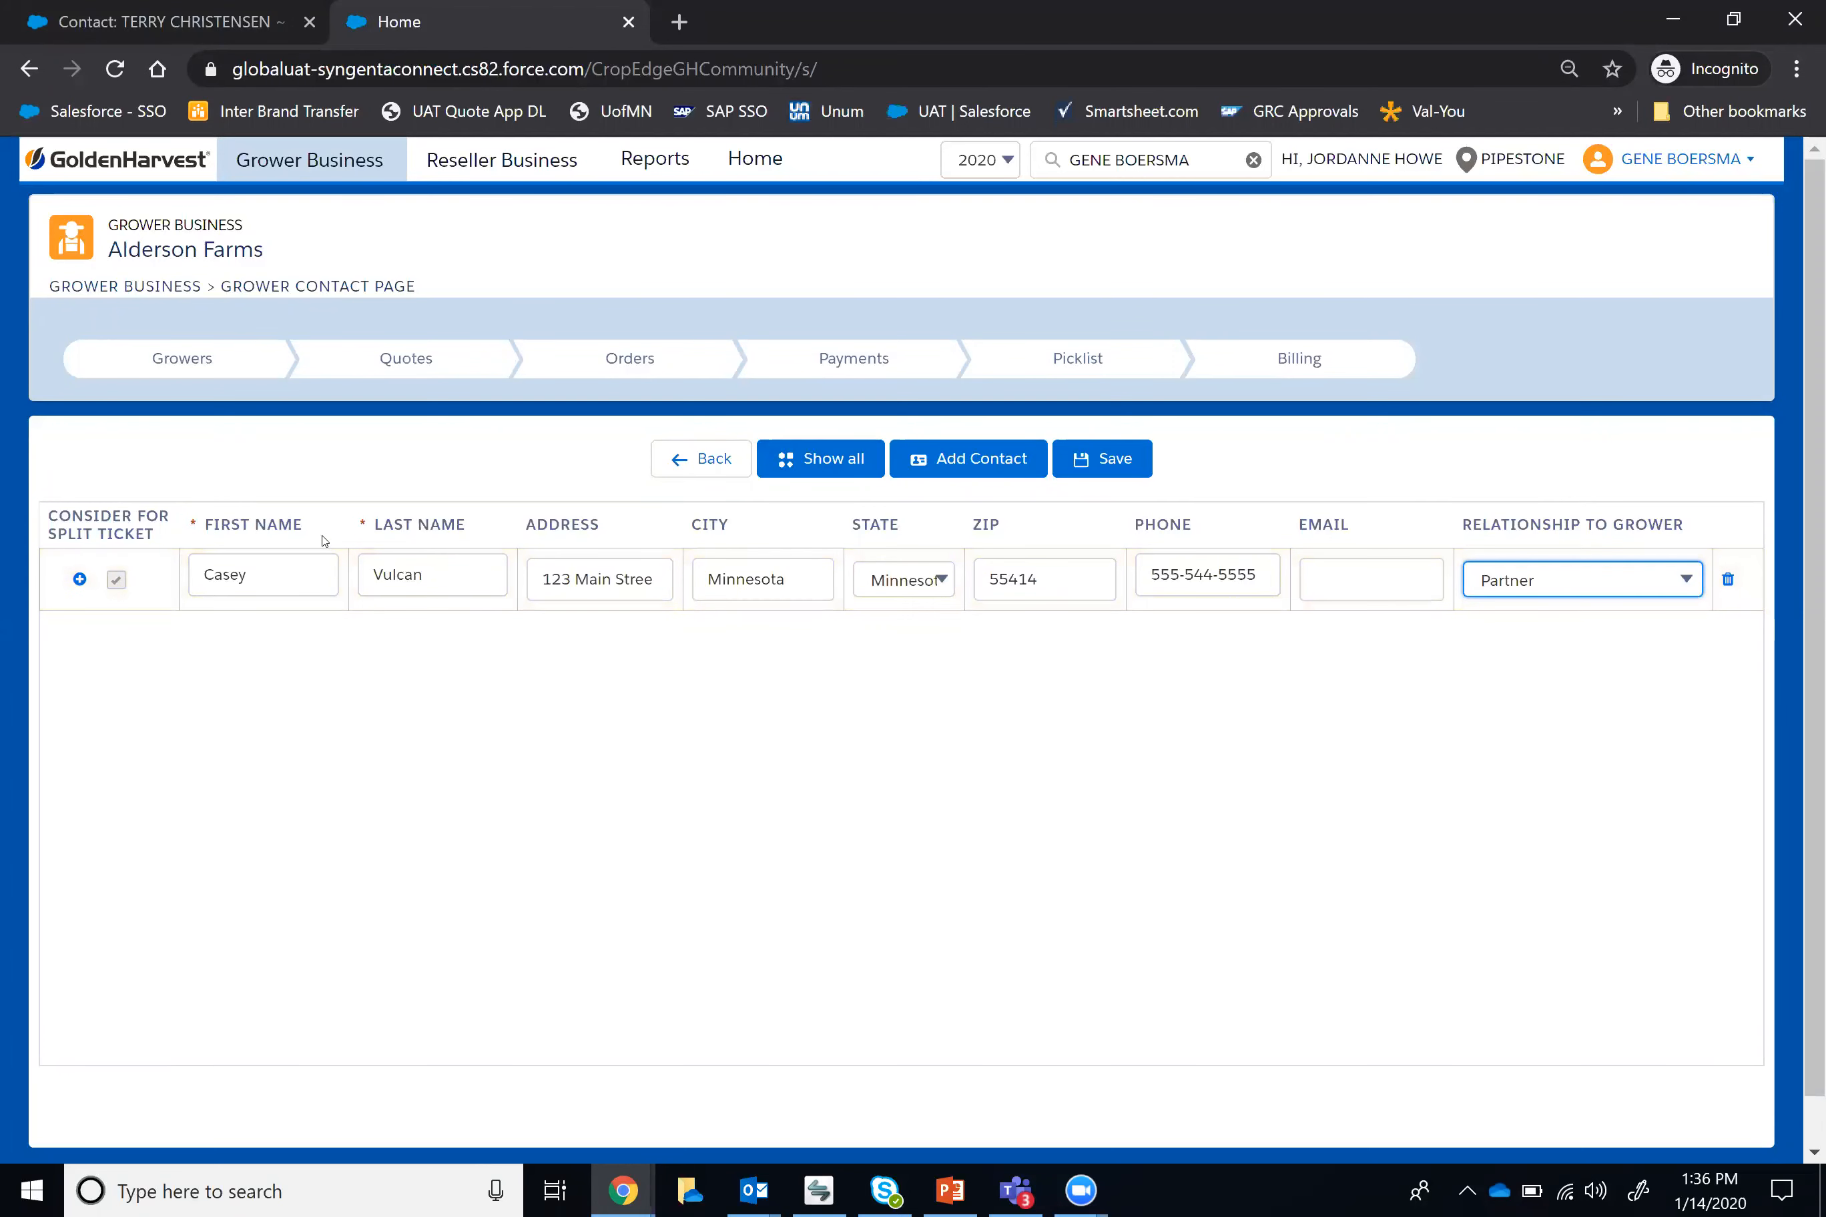
Step: Add a second contact for Alderson Farms and enter that contact's first and last name
click(972, 468)
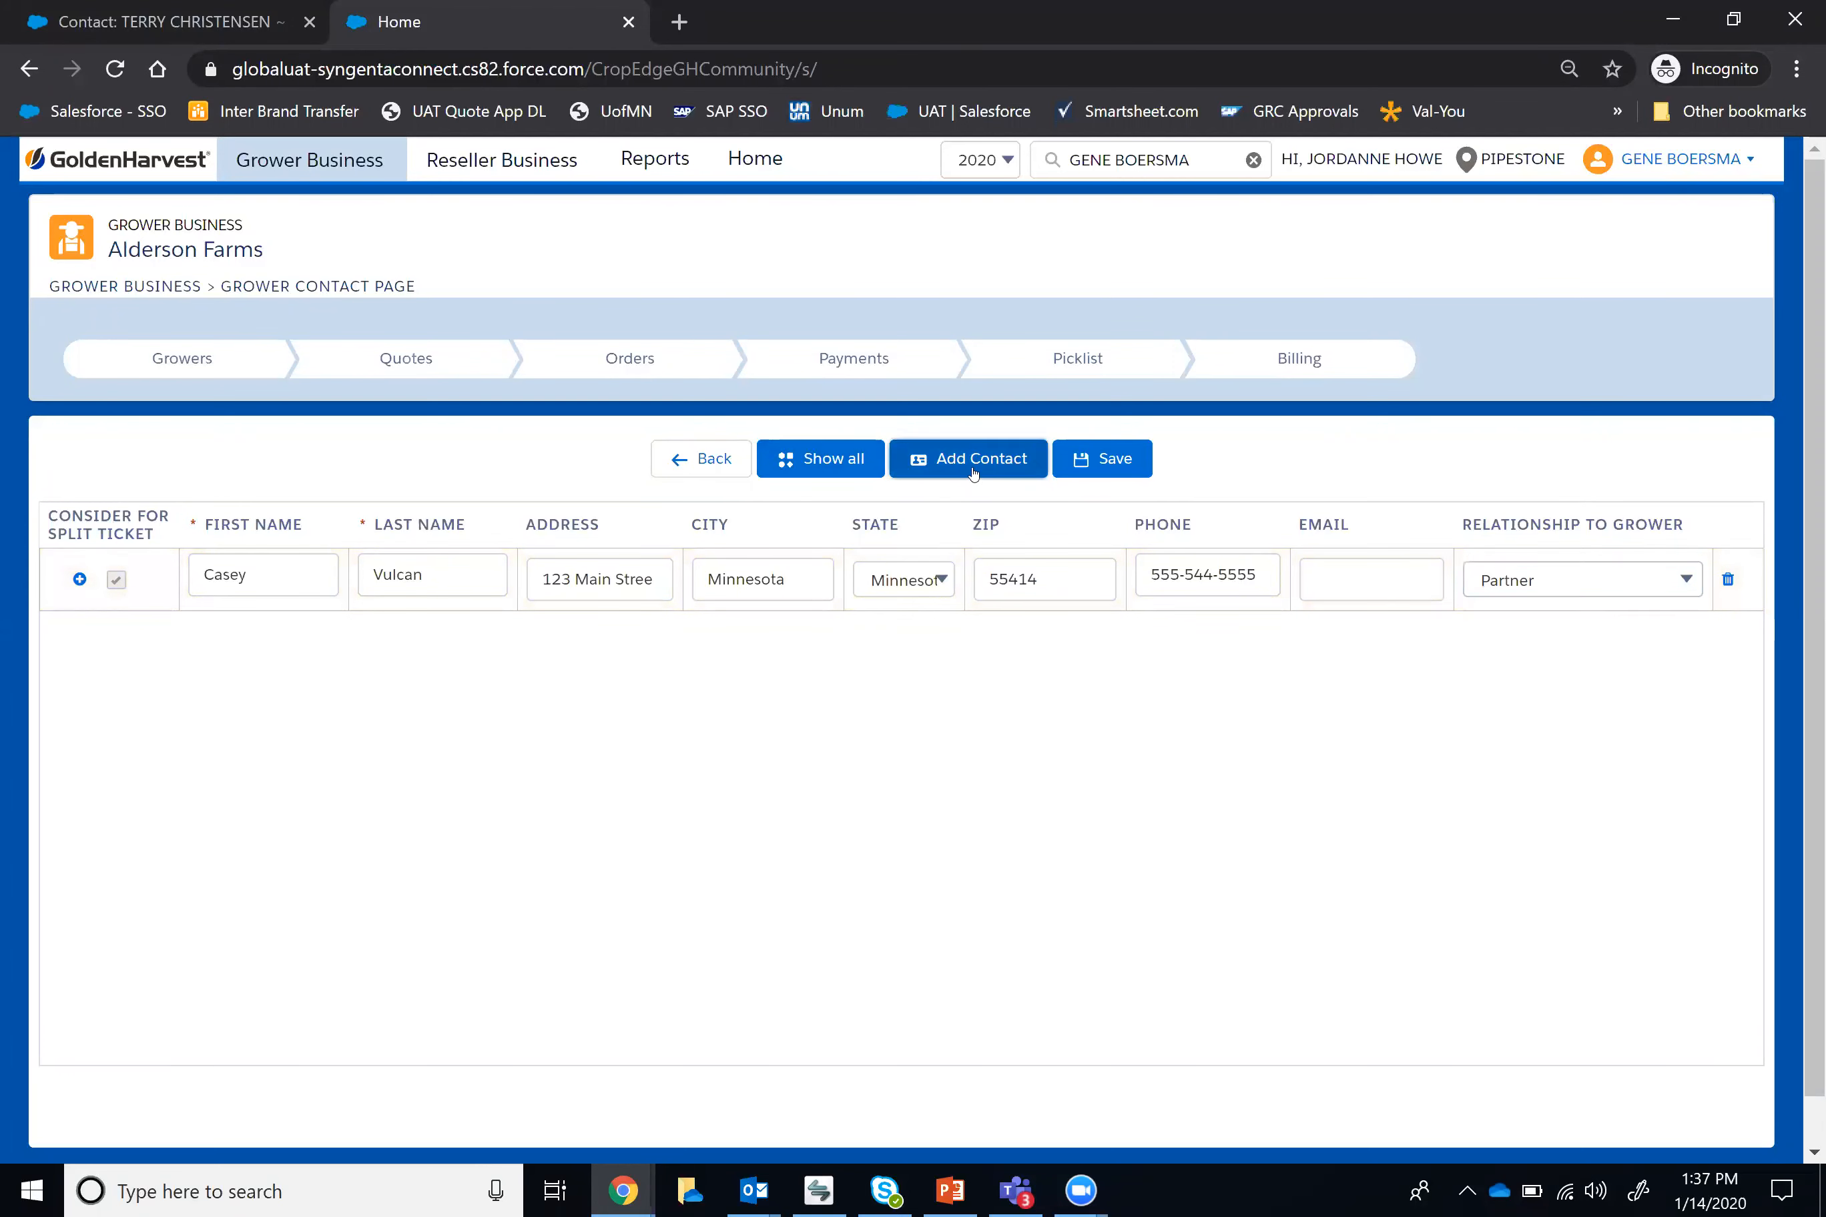
click(263, 634)
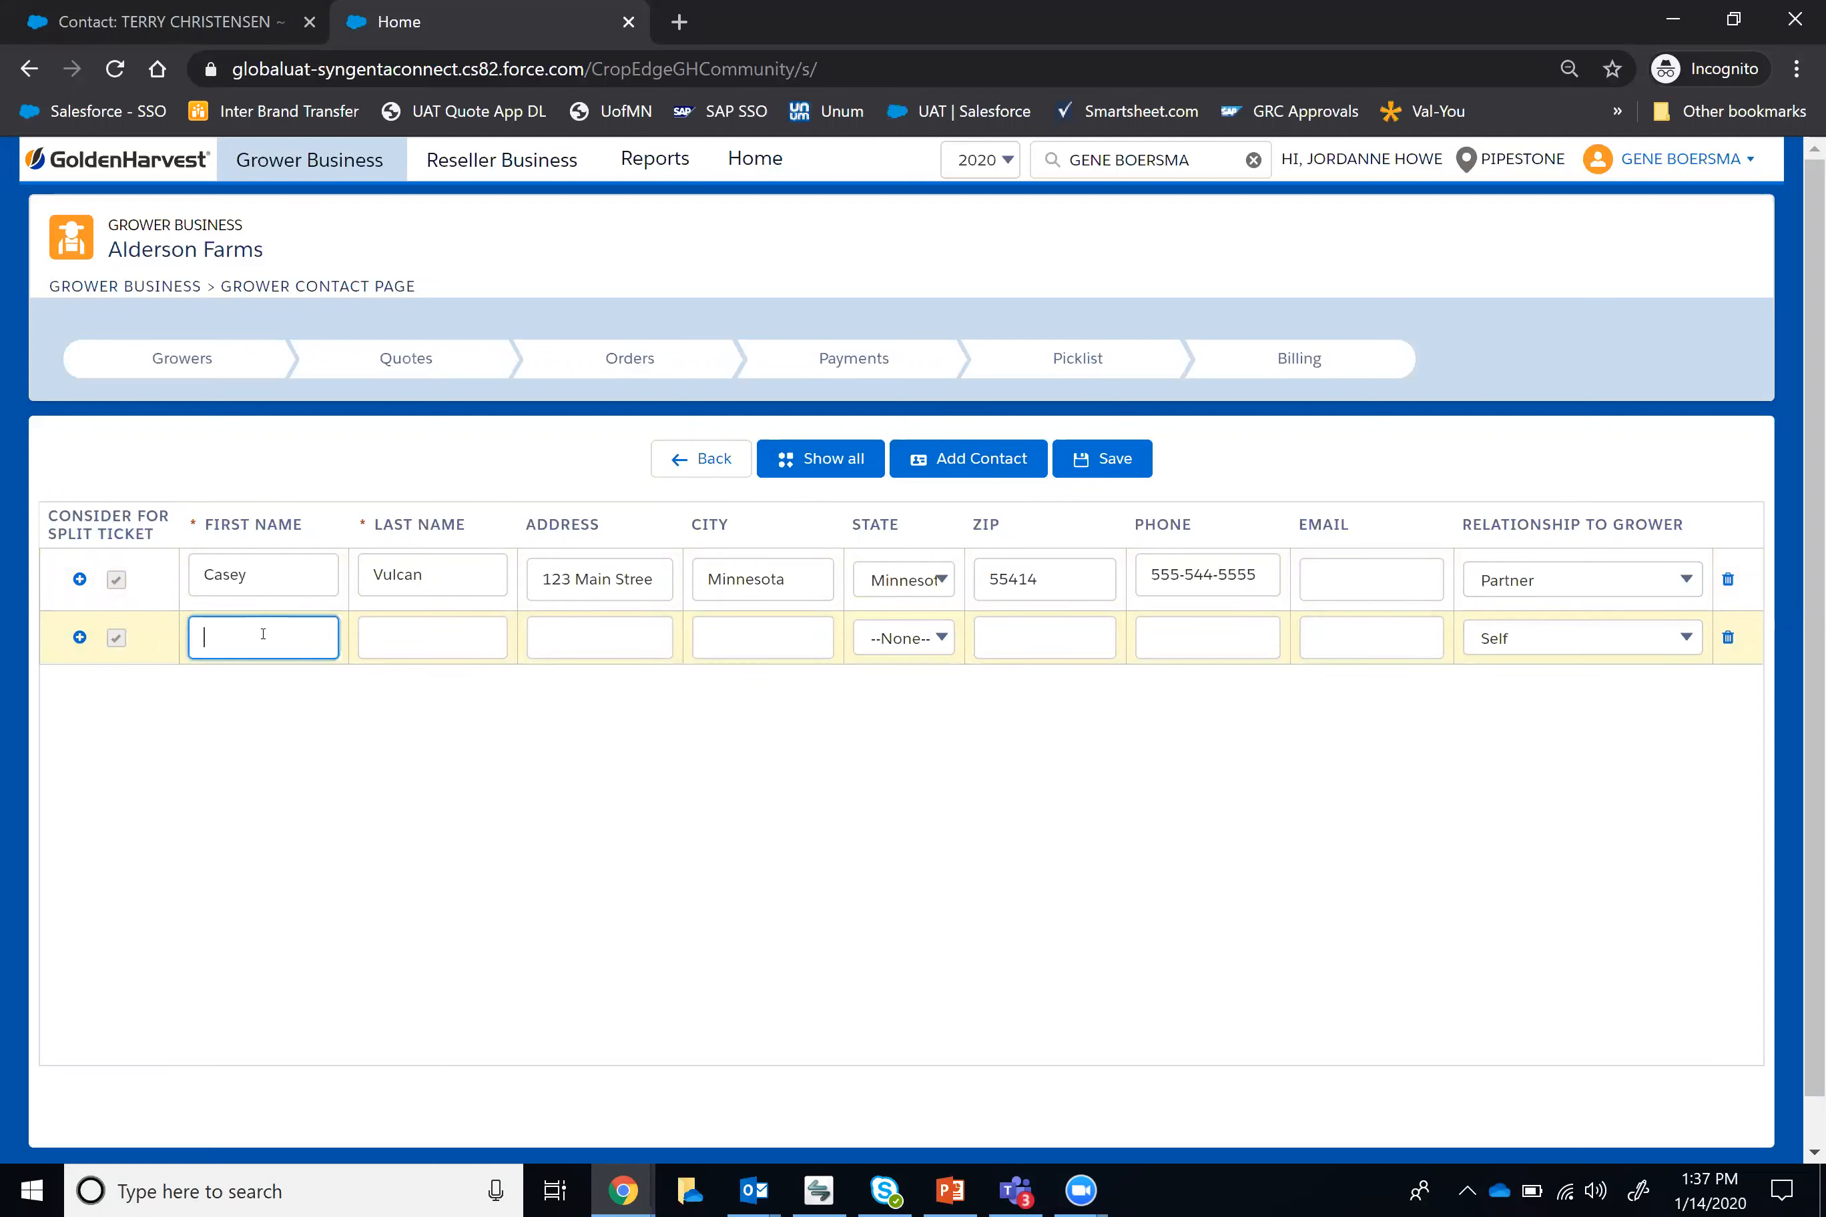
text(Joe)
click(447, 628)
text(Schmoe)
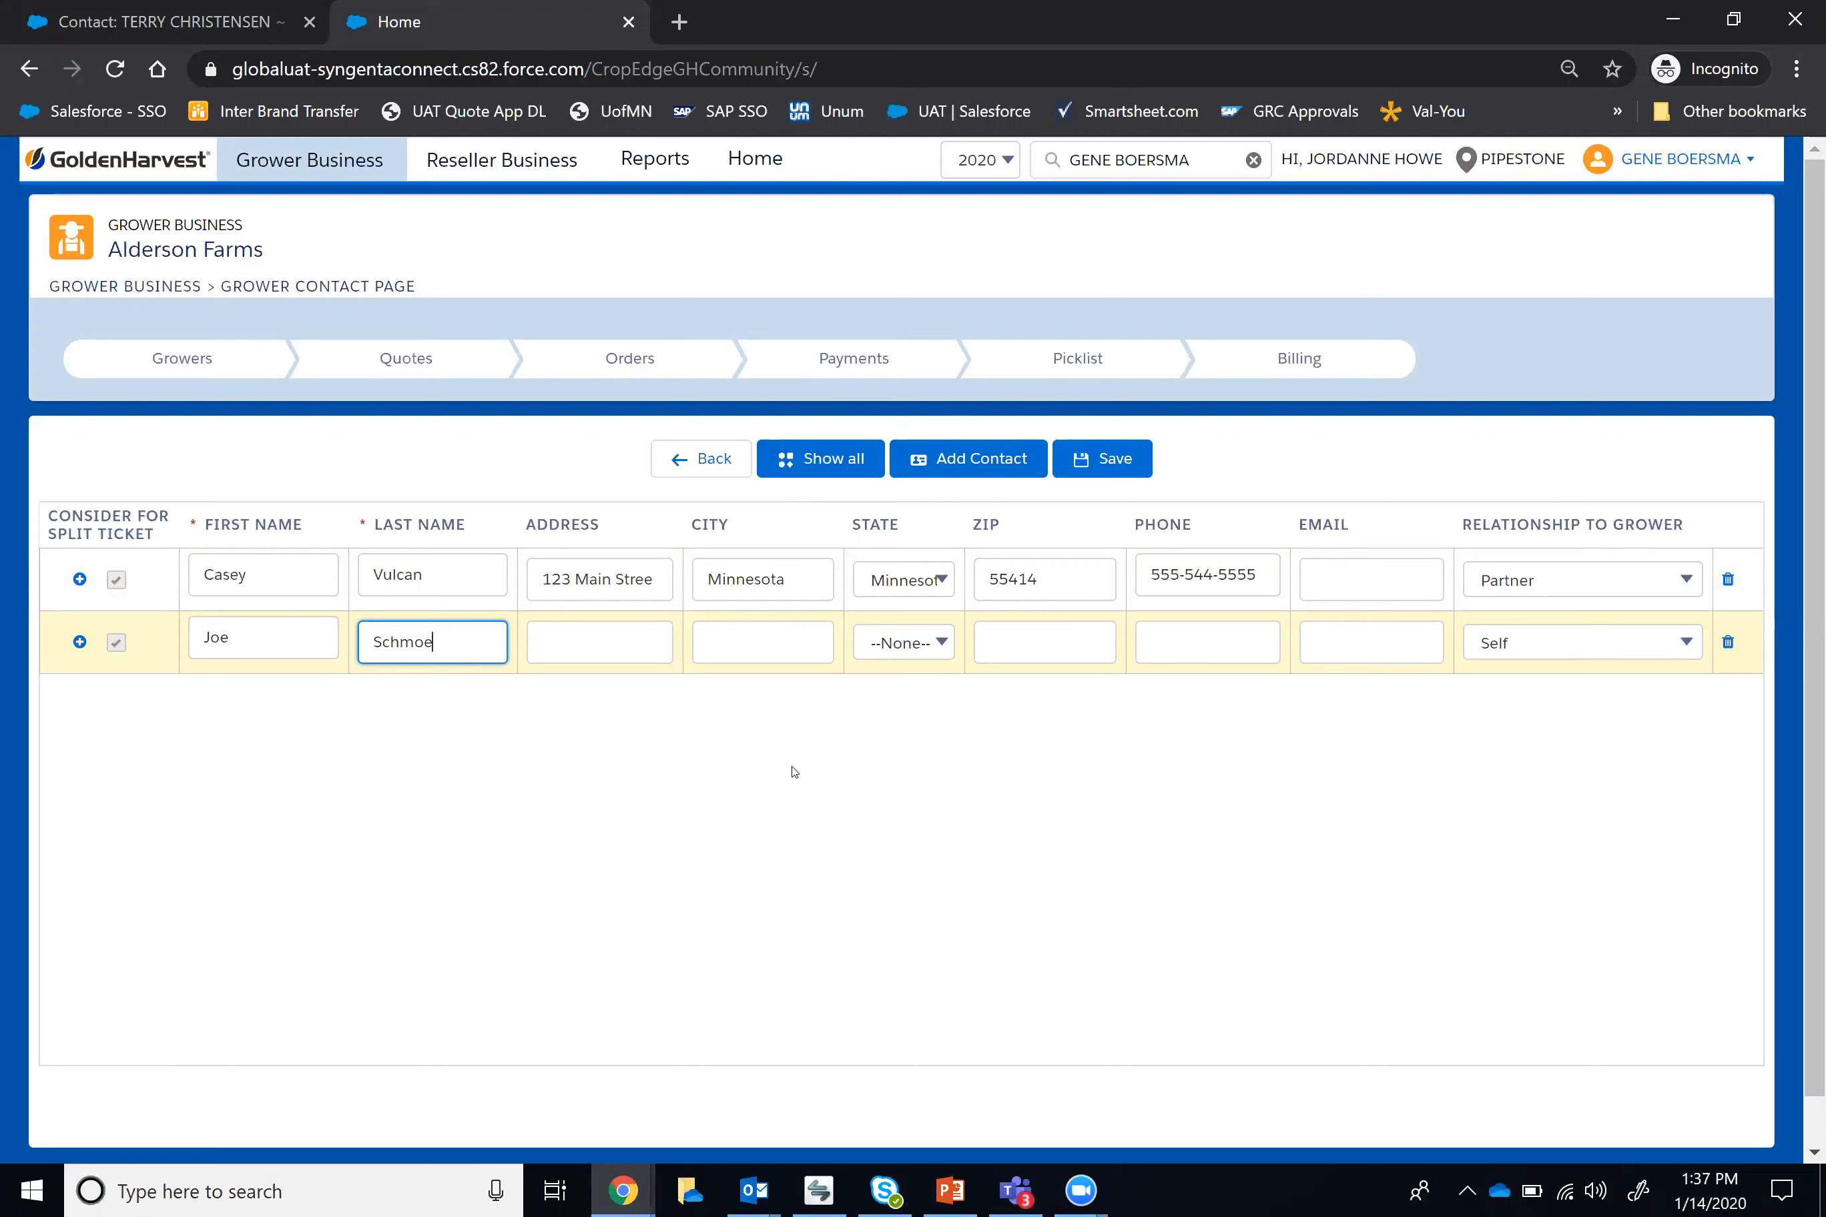
Step: Set the second contact's relationship to Farm Manager, then save both contacts and return to the billing list
click(1594, 636)
click(1542, 813)
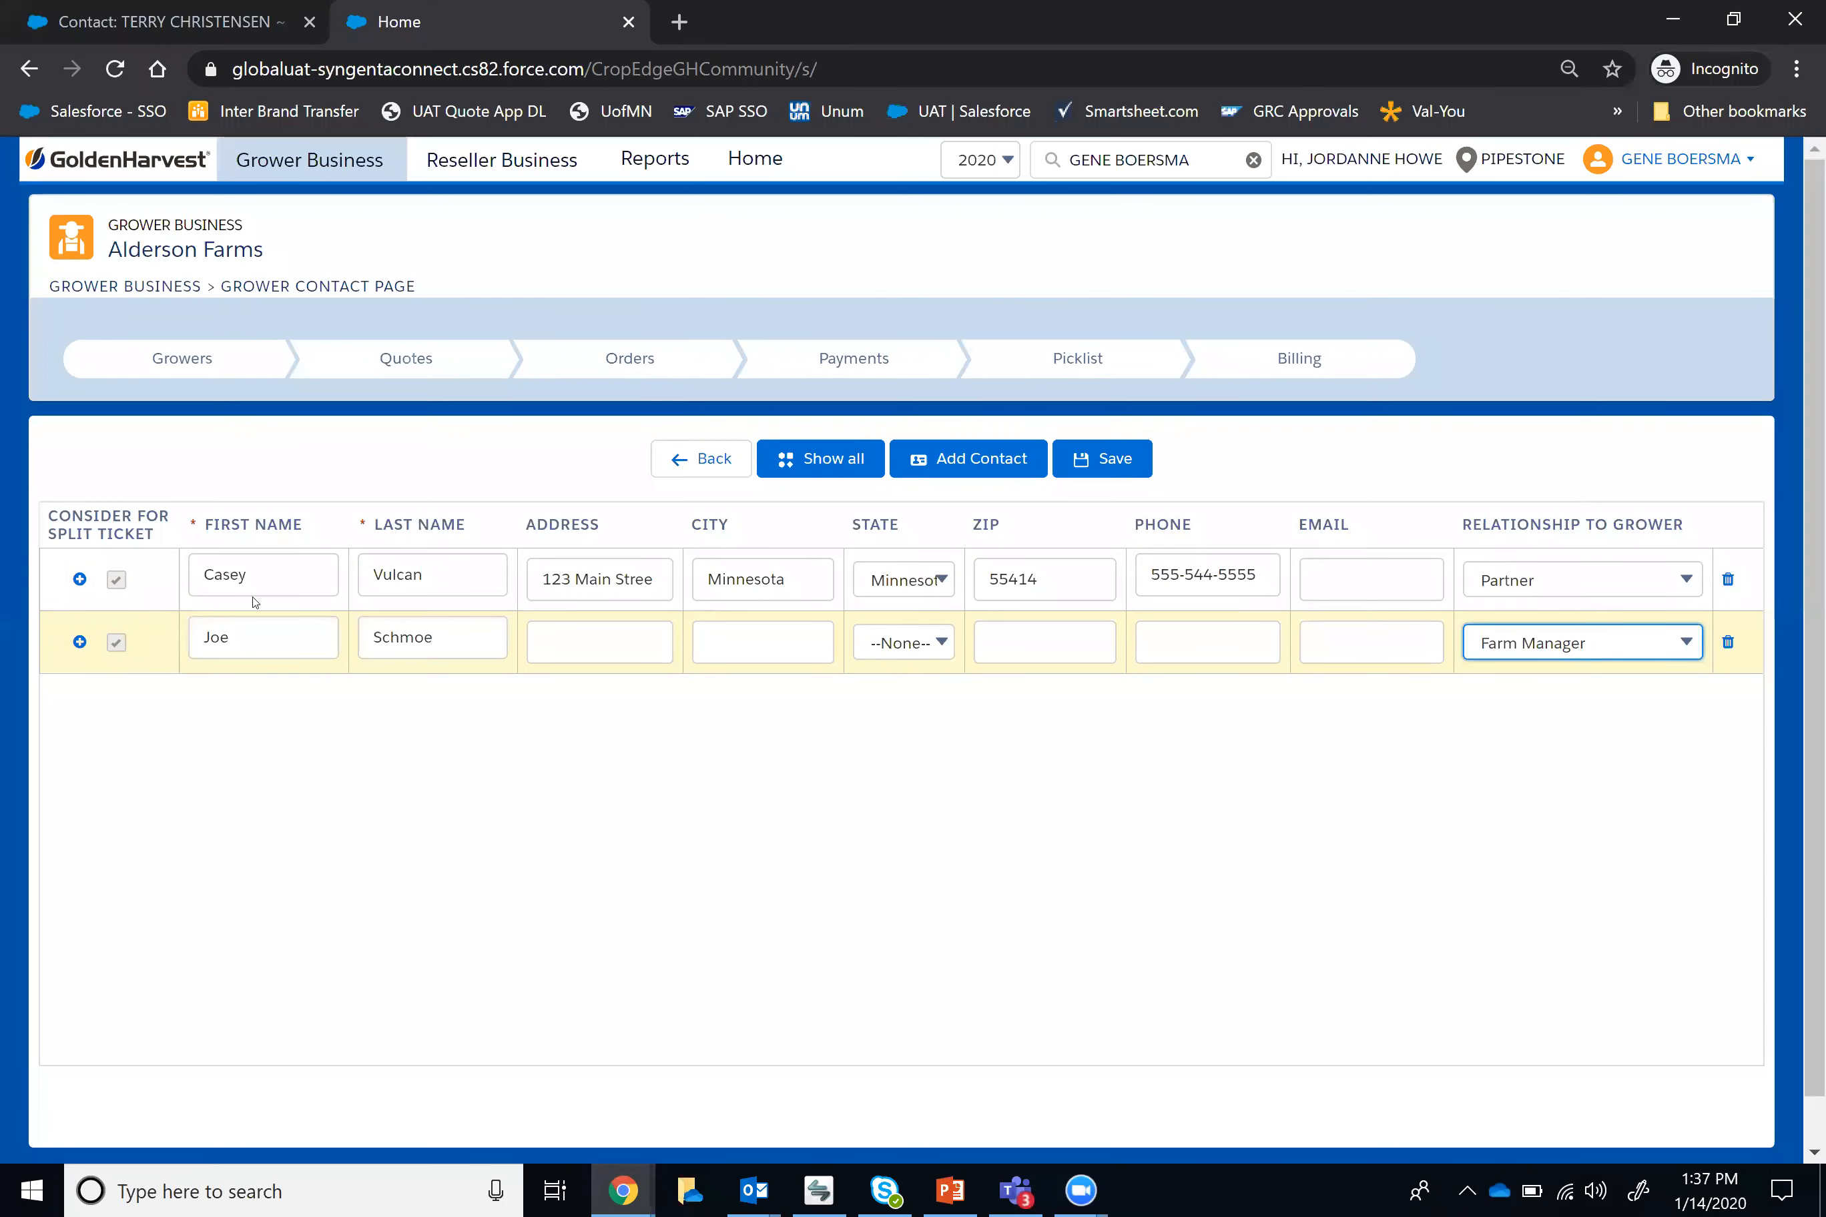
click(1116, 473)
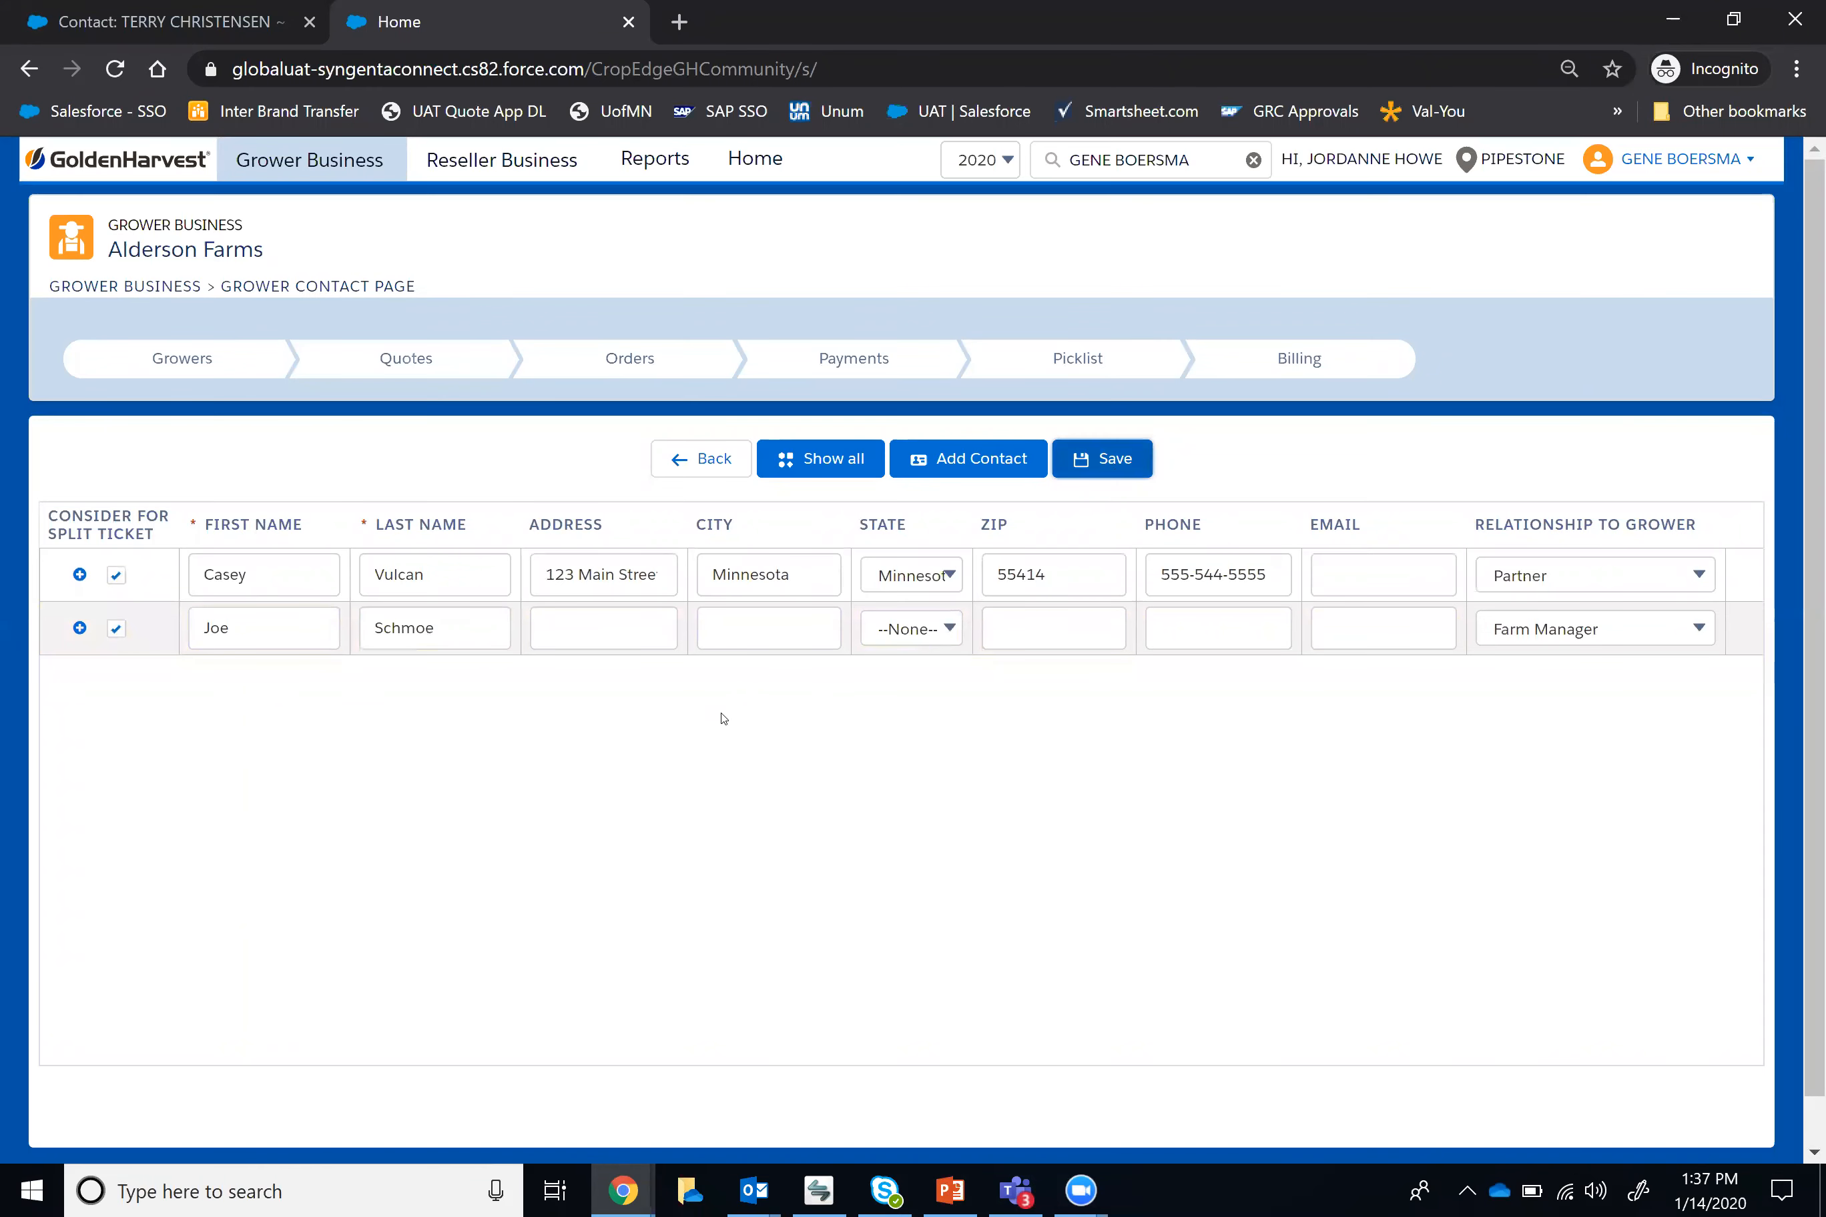
click(715, 463)
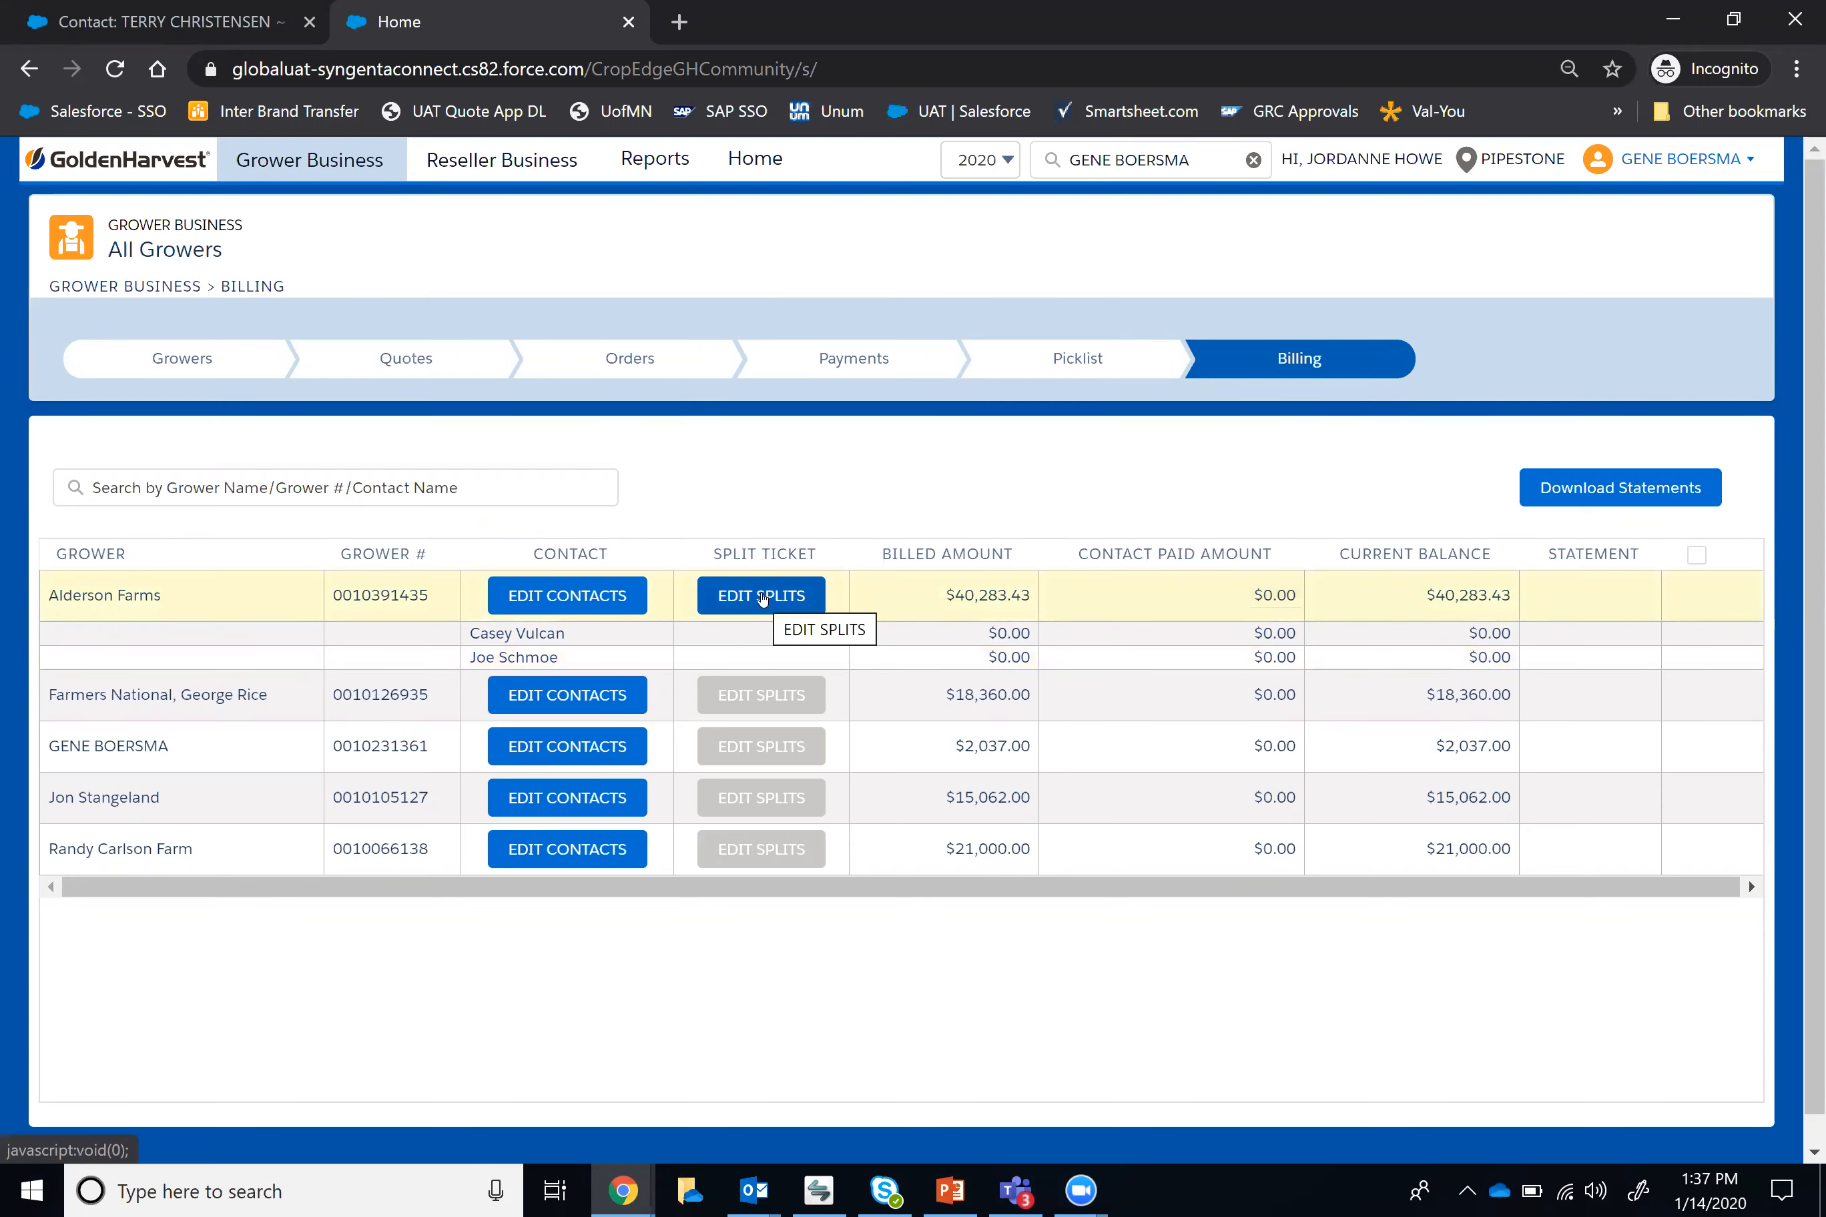
Step: Open the split ticket of Alderson Farms and review the order summary, standard order details, discounts and grower contacts
click(762, 598)
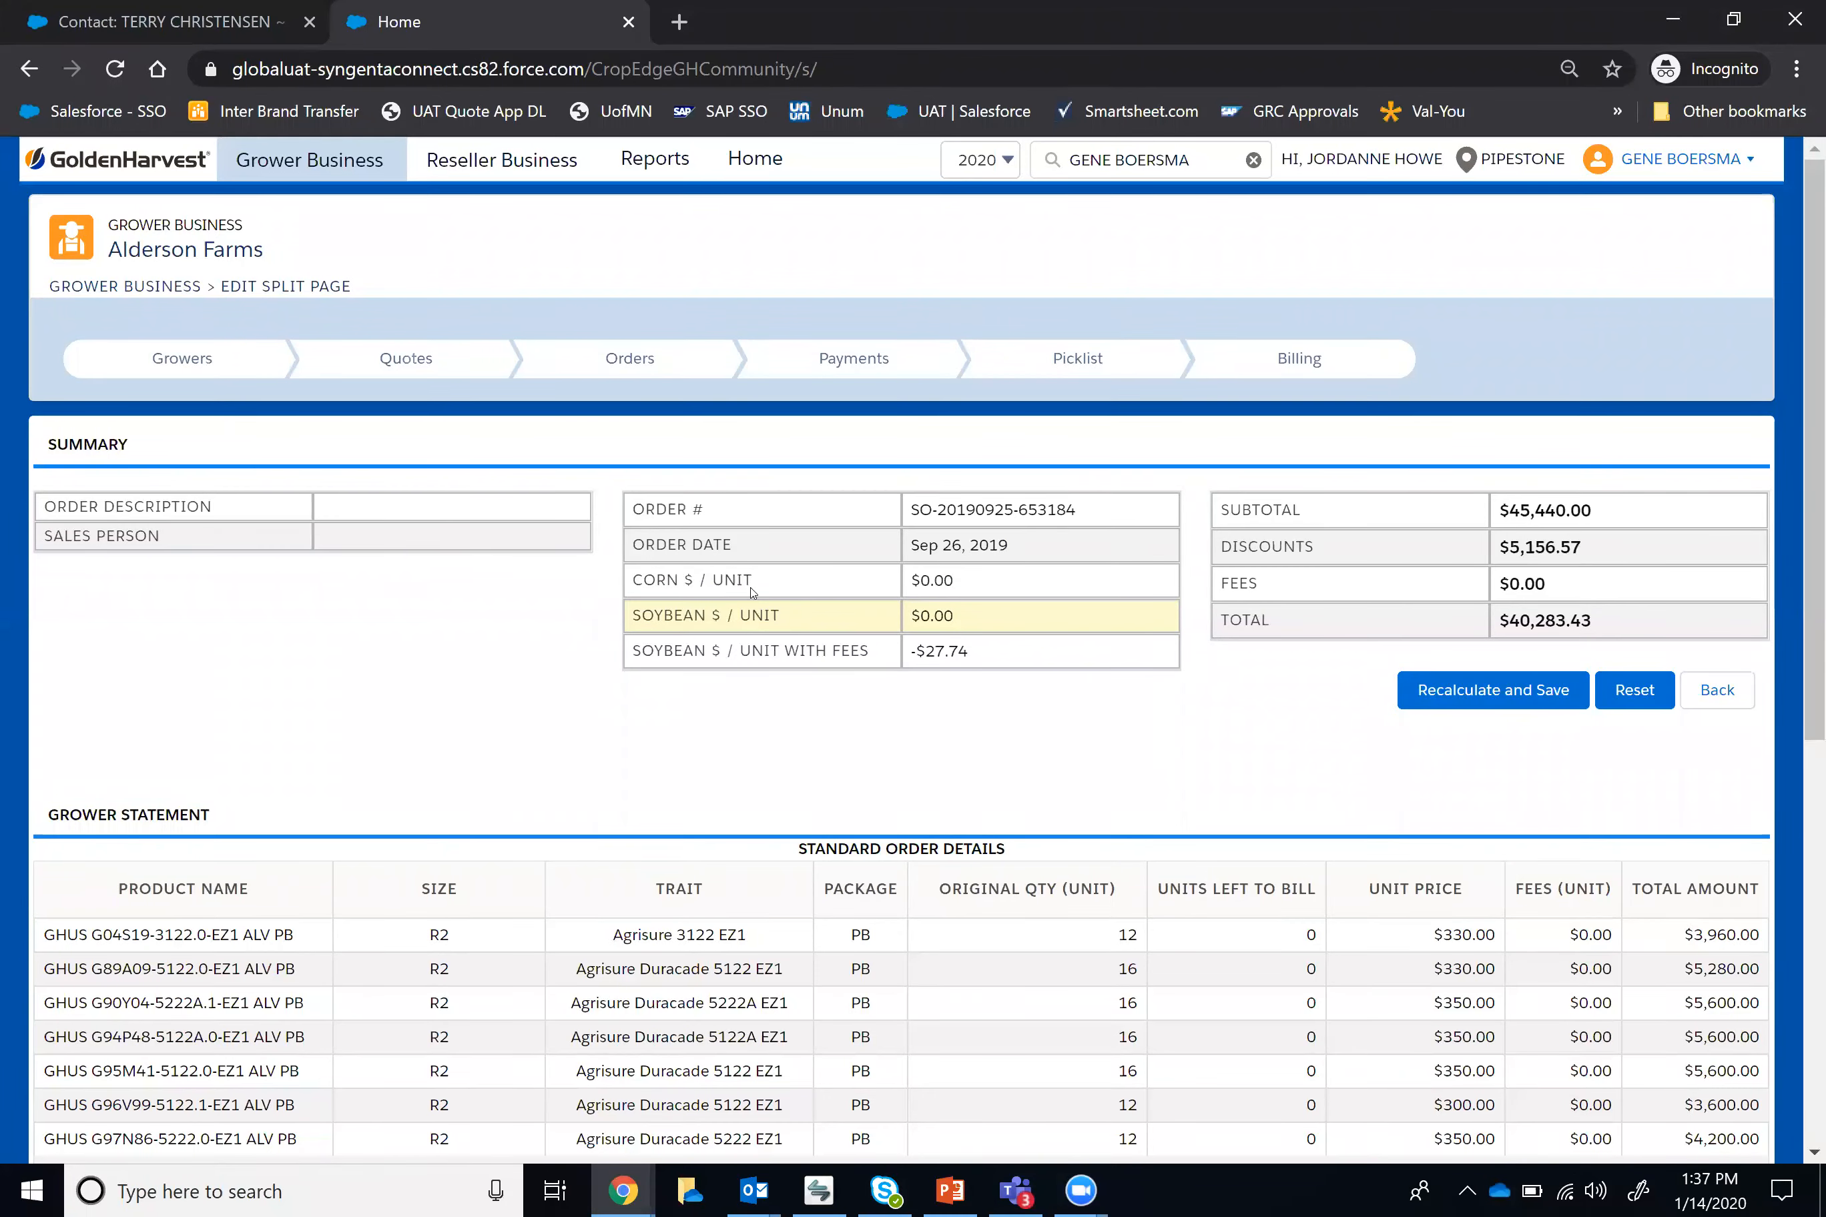
scroll(750, 720, down, 2)
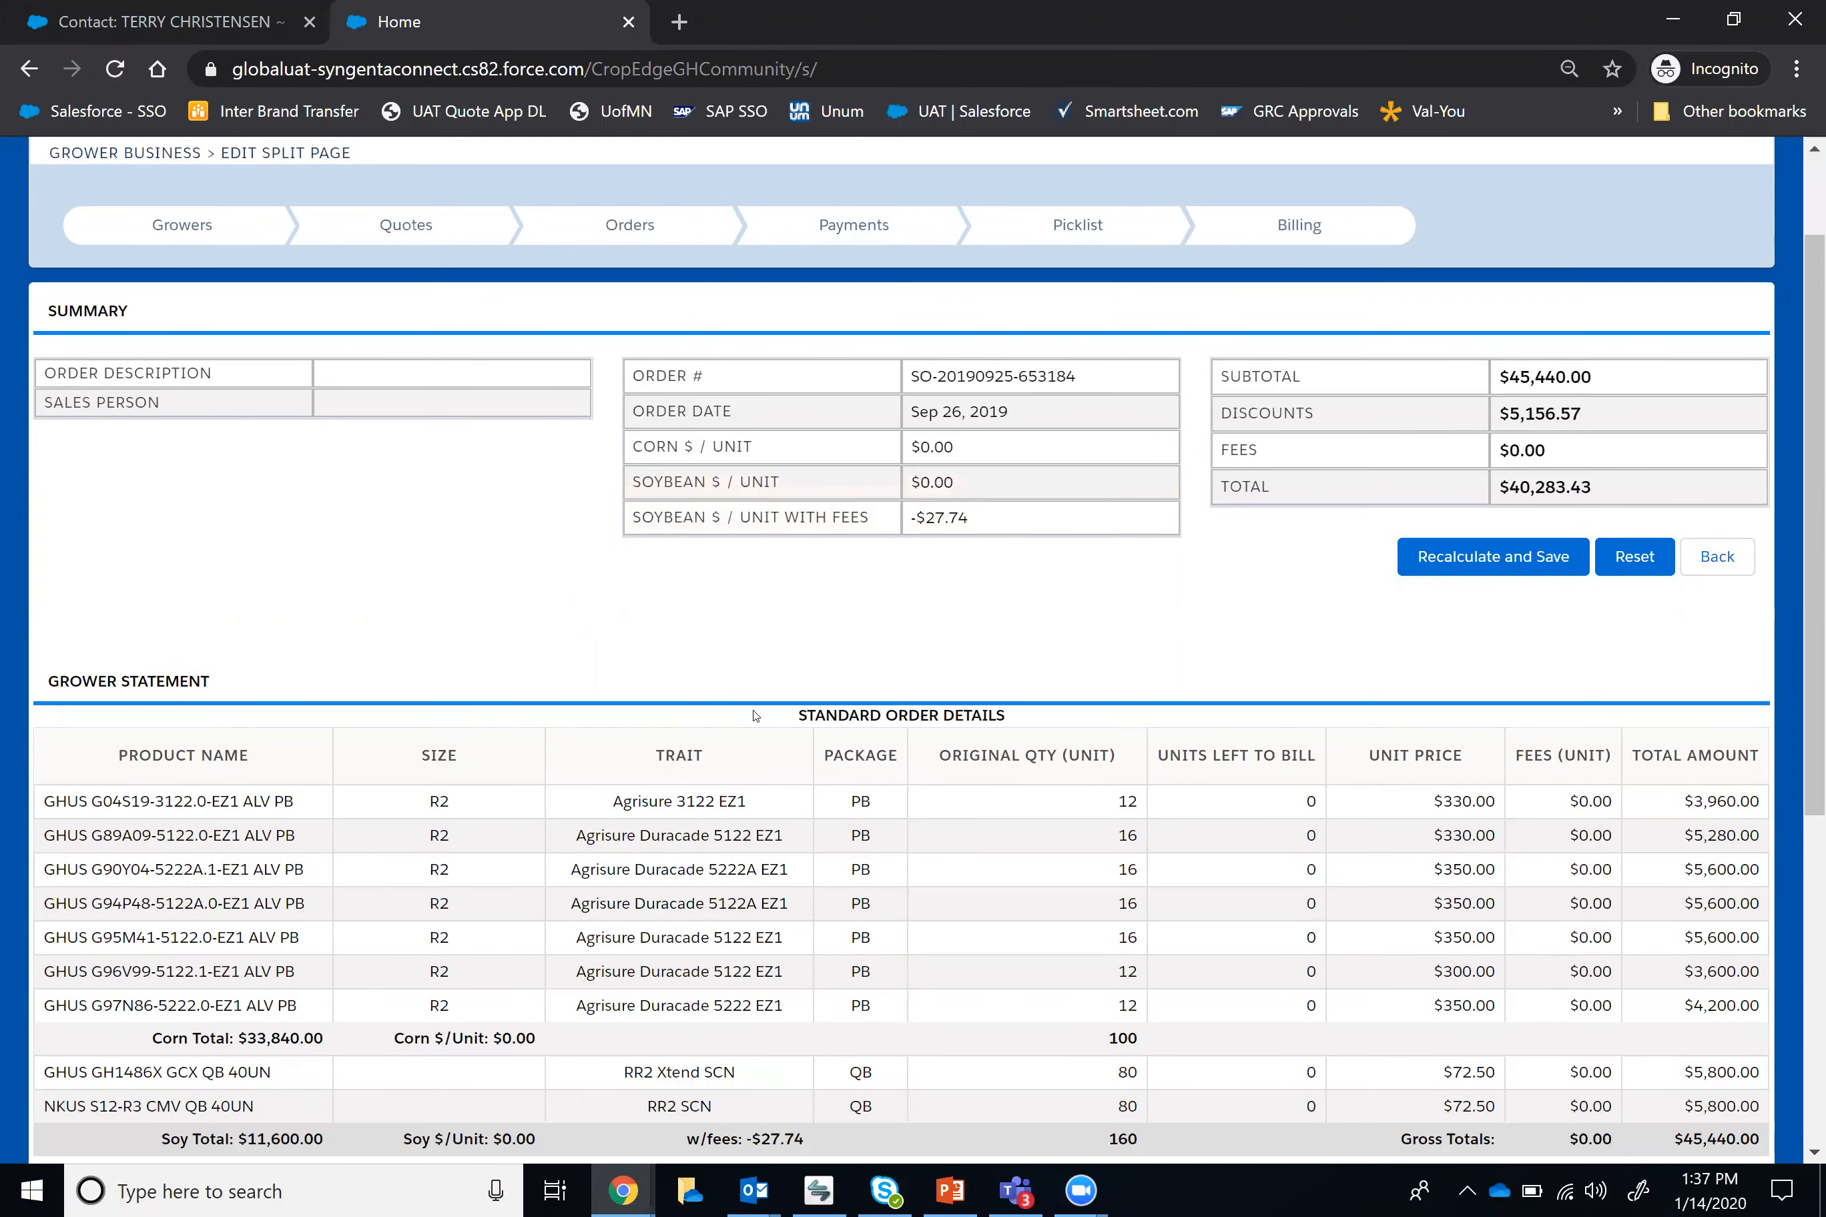
scroll(754, 715, down, 2)
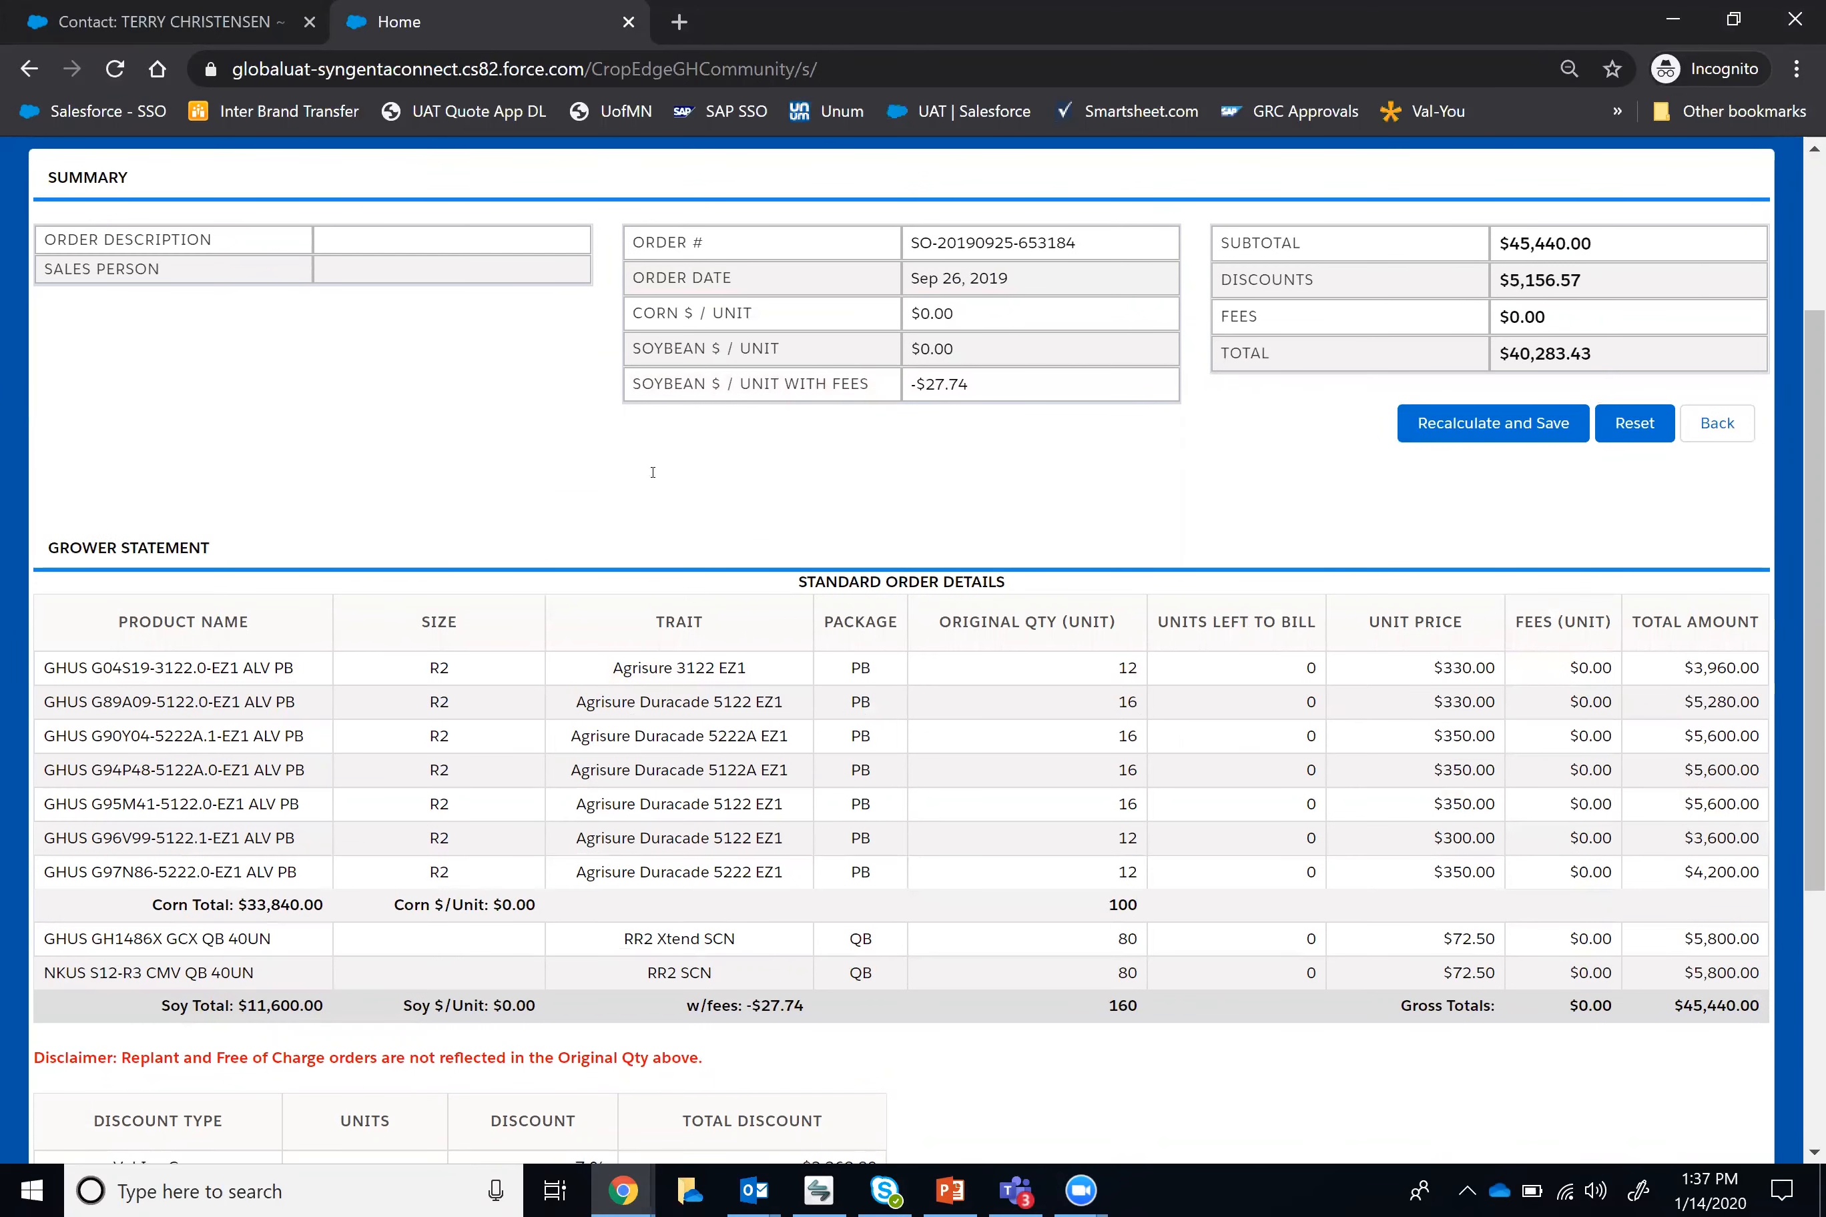
scroll(652, 475, up, 2)
scroll(935, 616, down, 2)
scroll(1255, 536, up, 2)
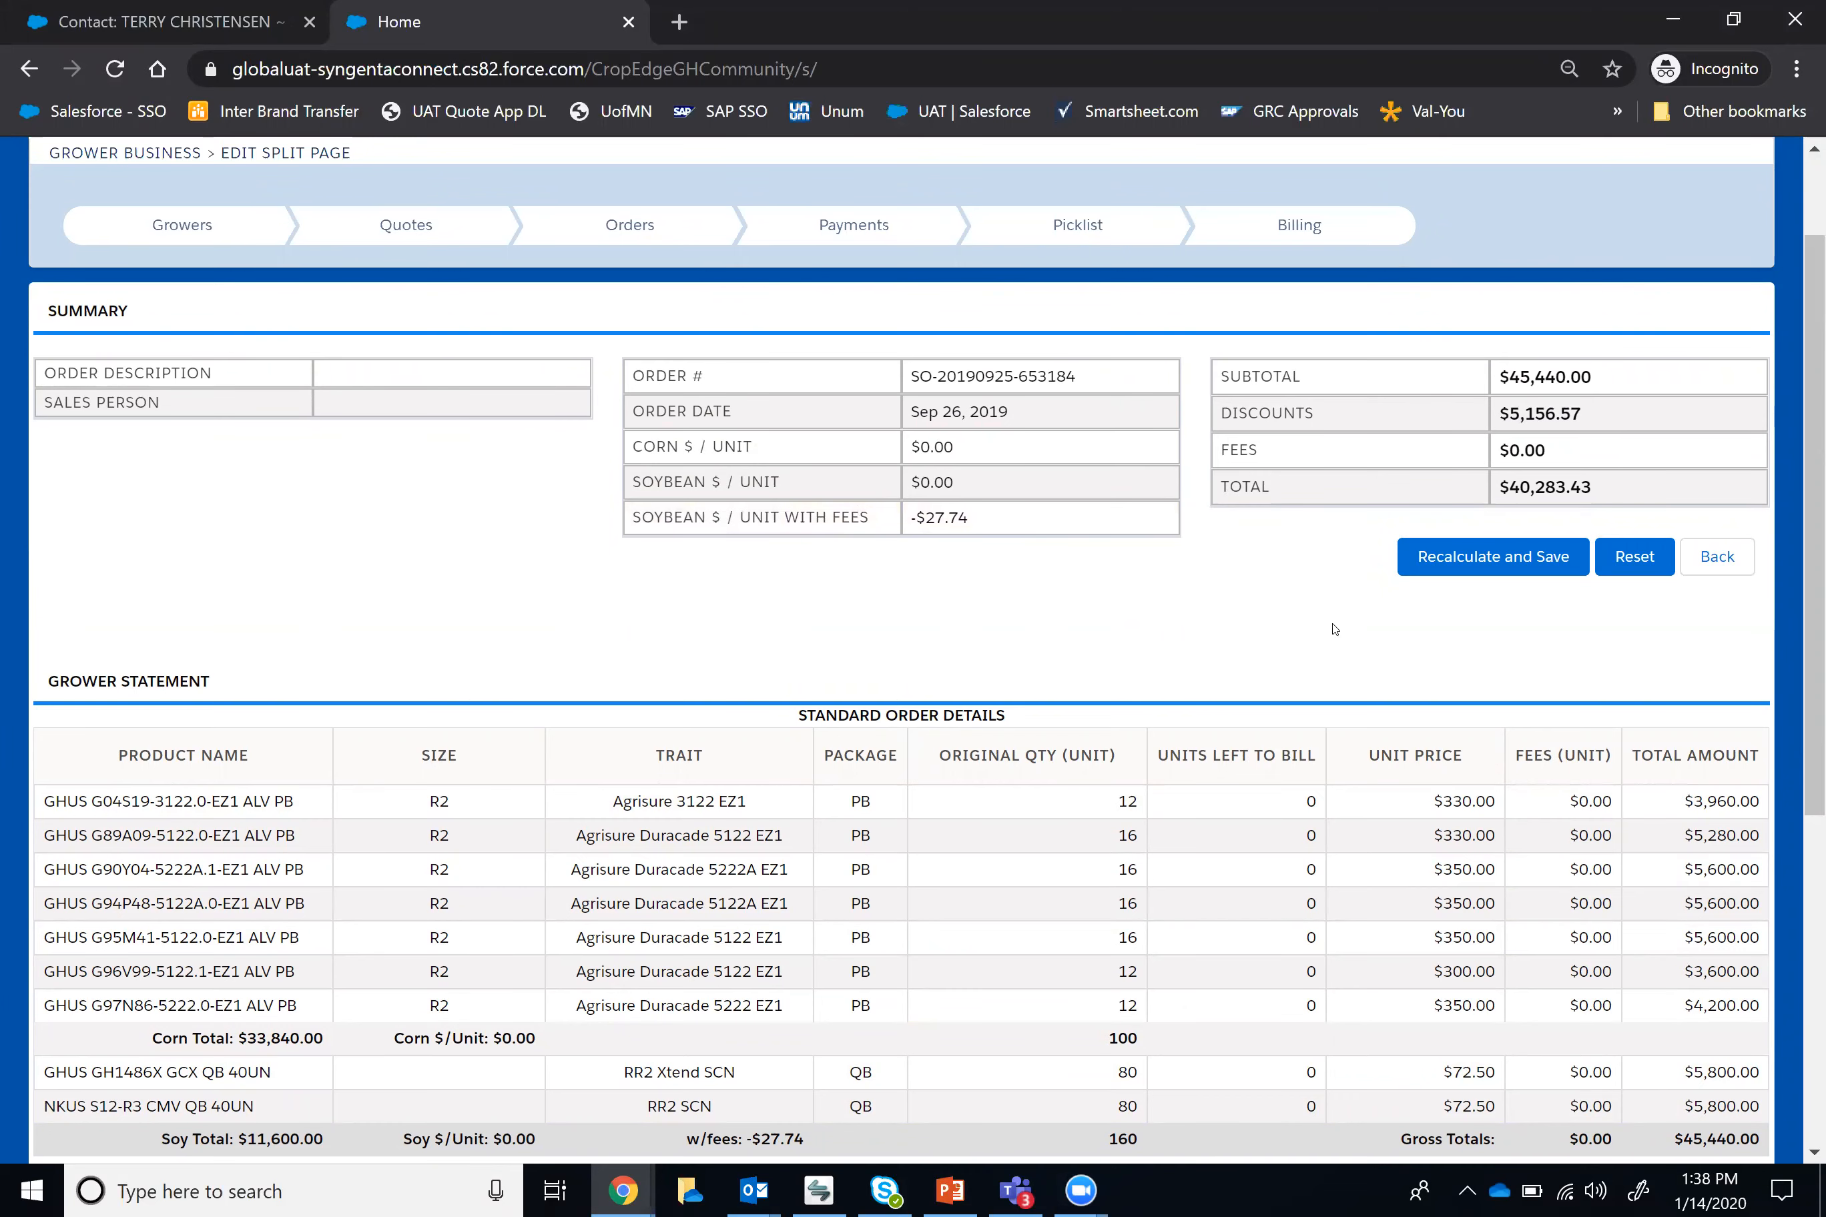
scroll(1192, 633, down, 2)
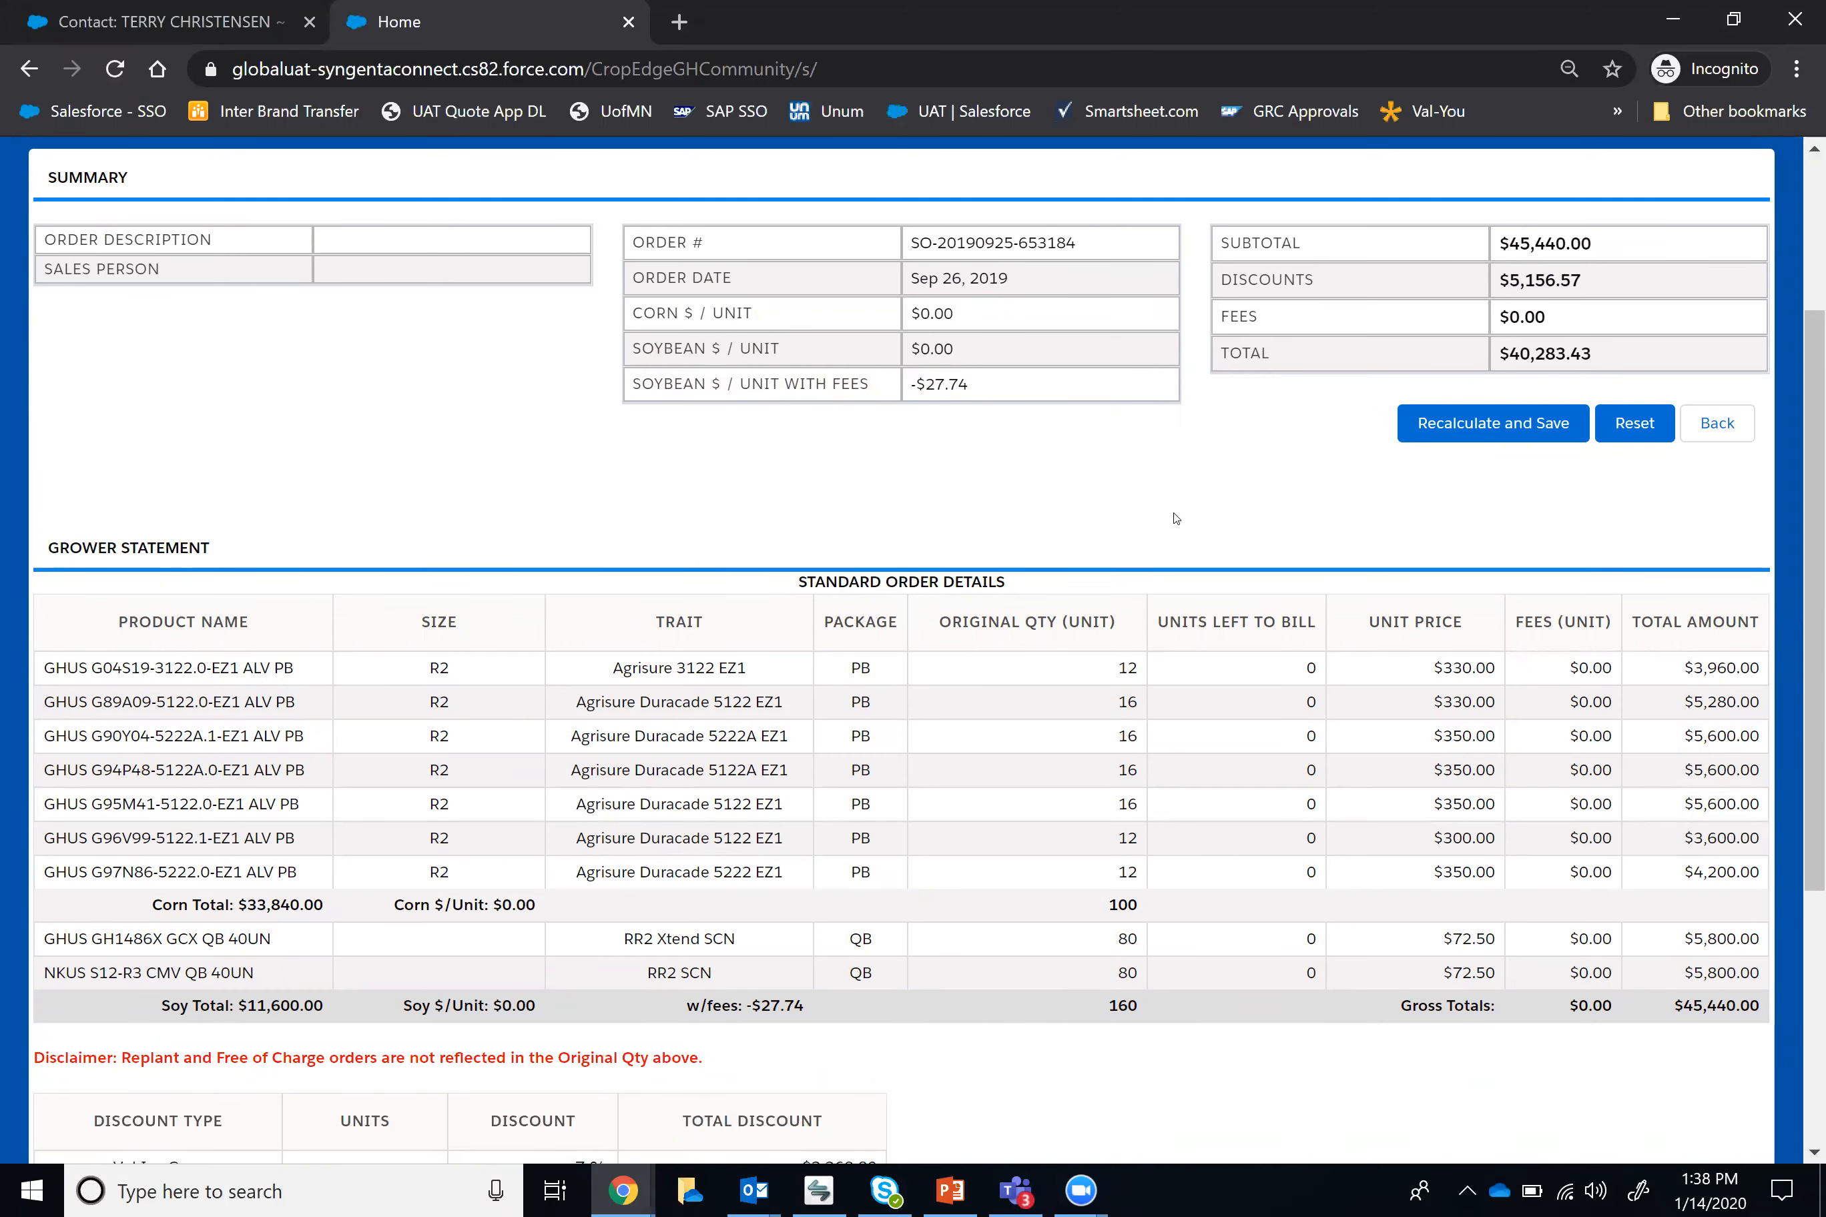
scroll(1175, 519, down, 3)
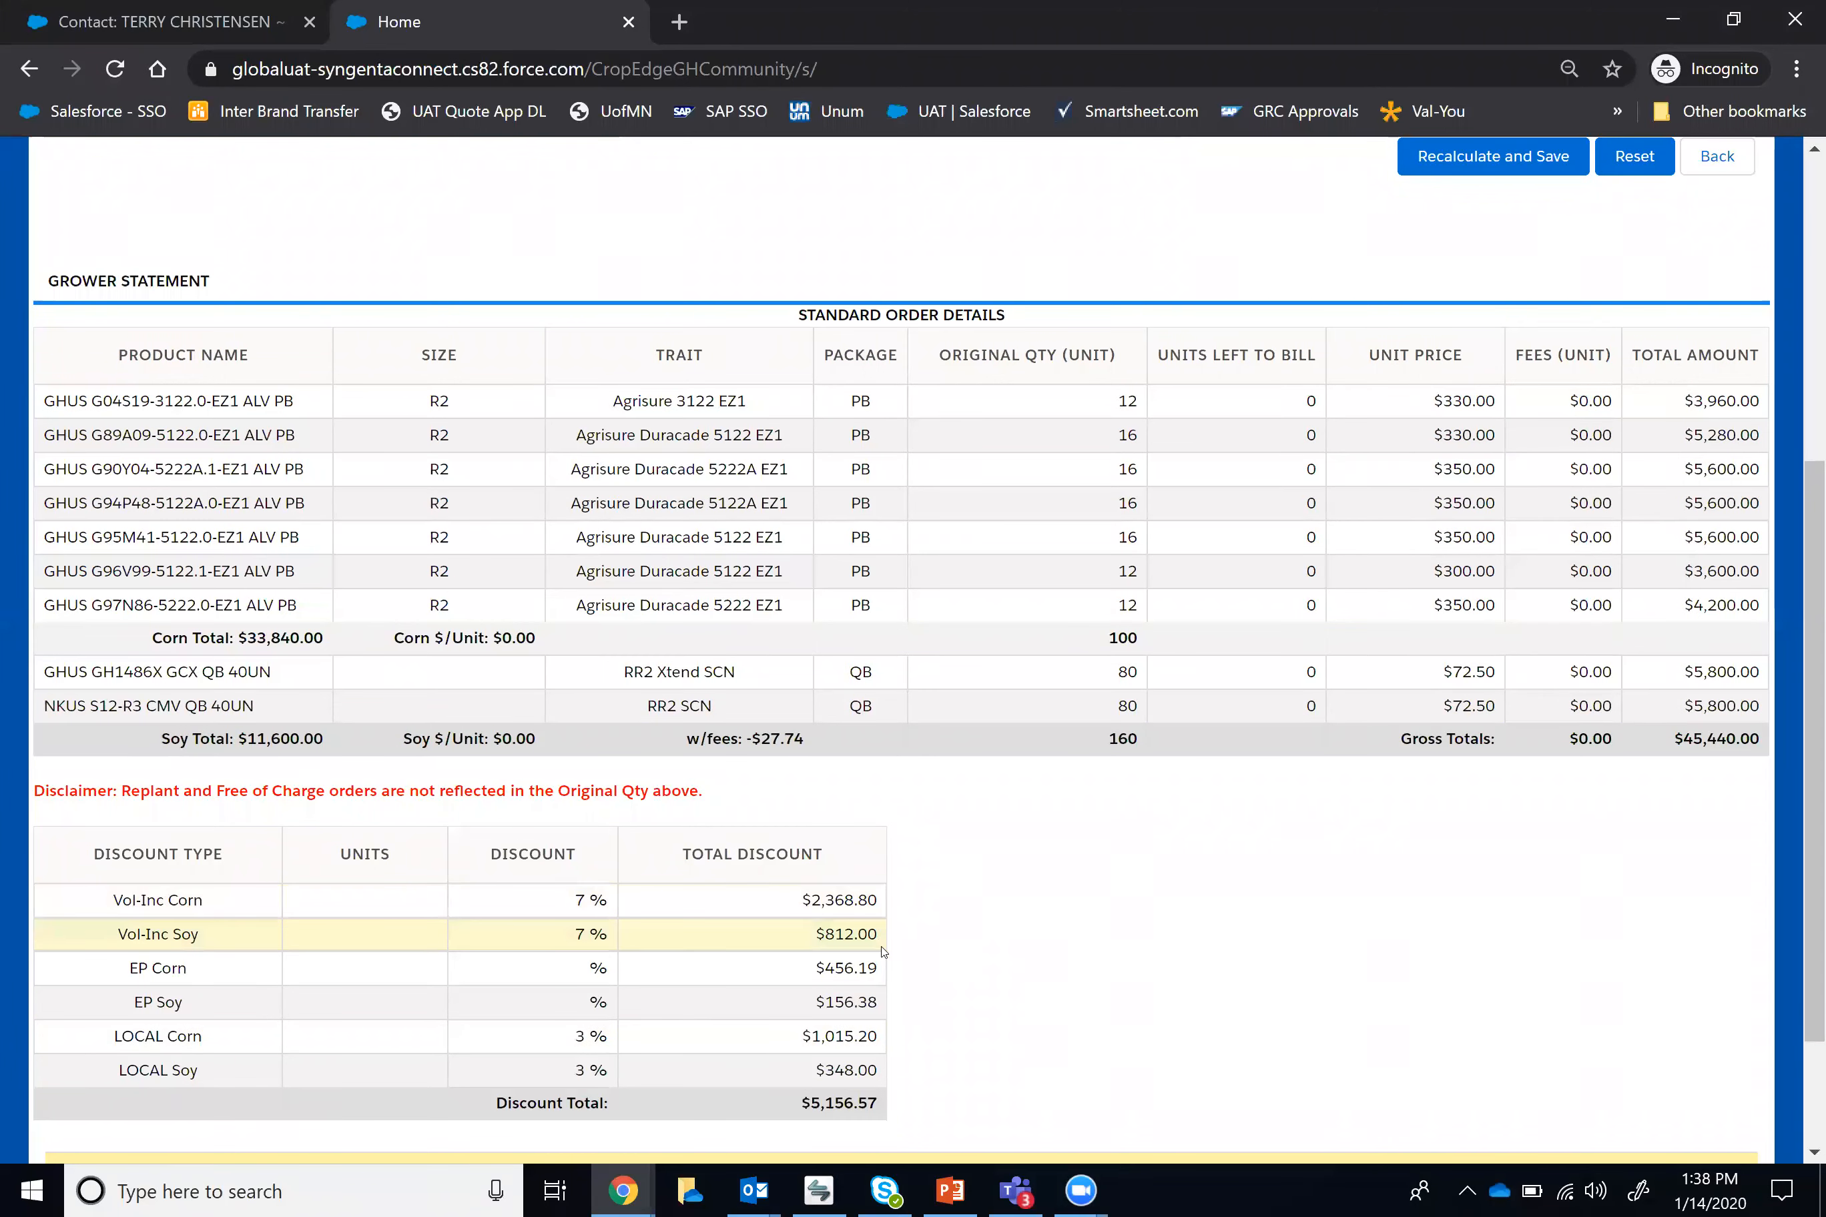
scroll(114, 946, down, 2)
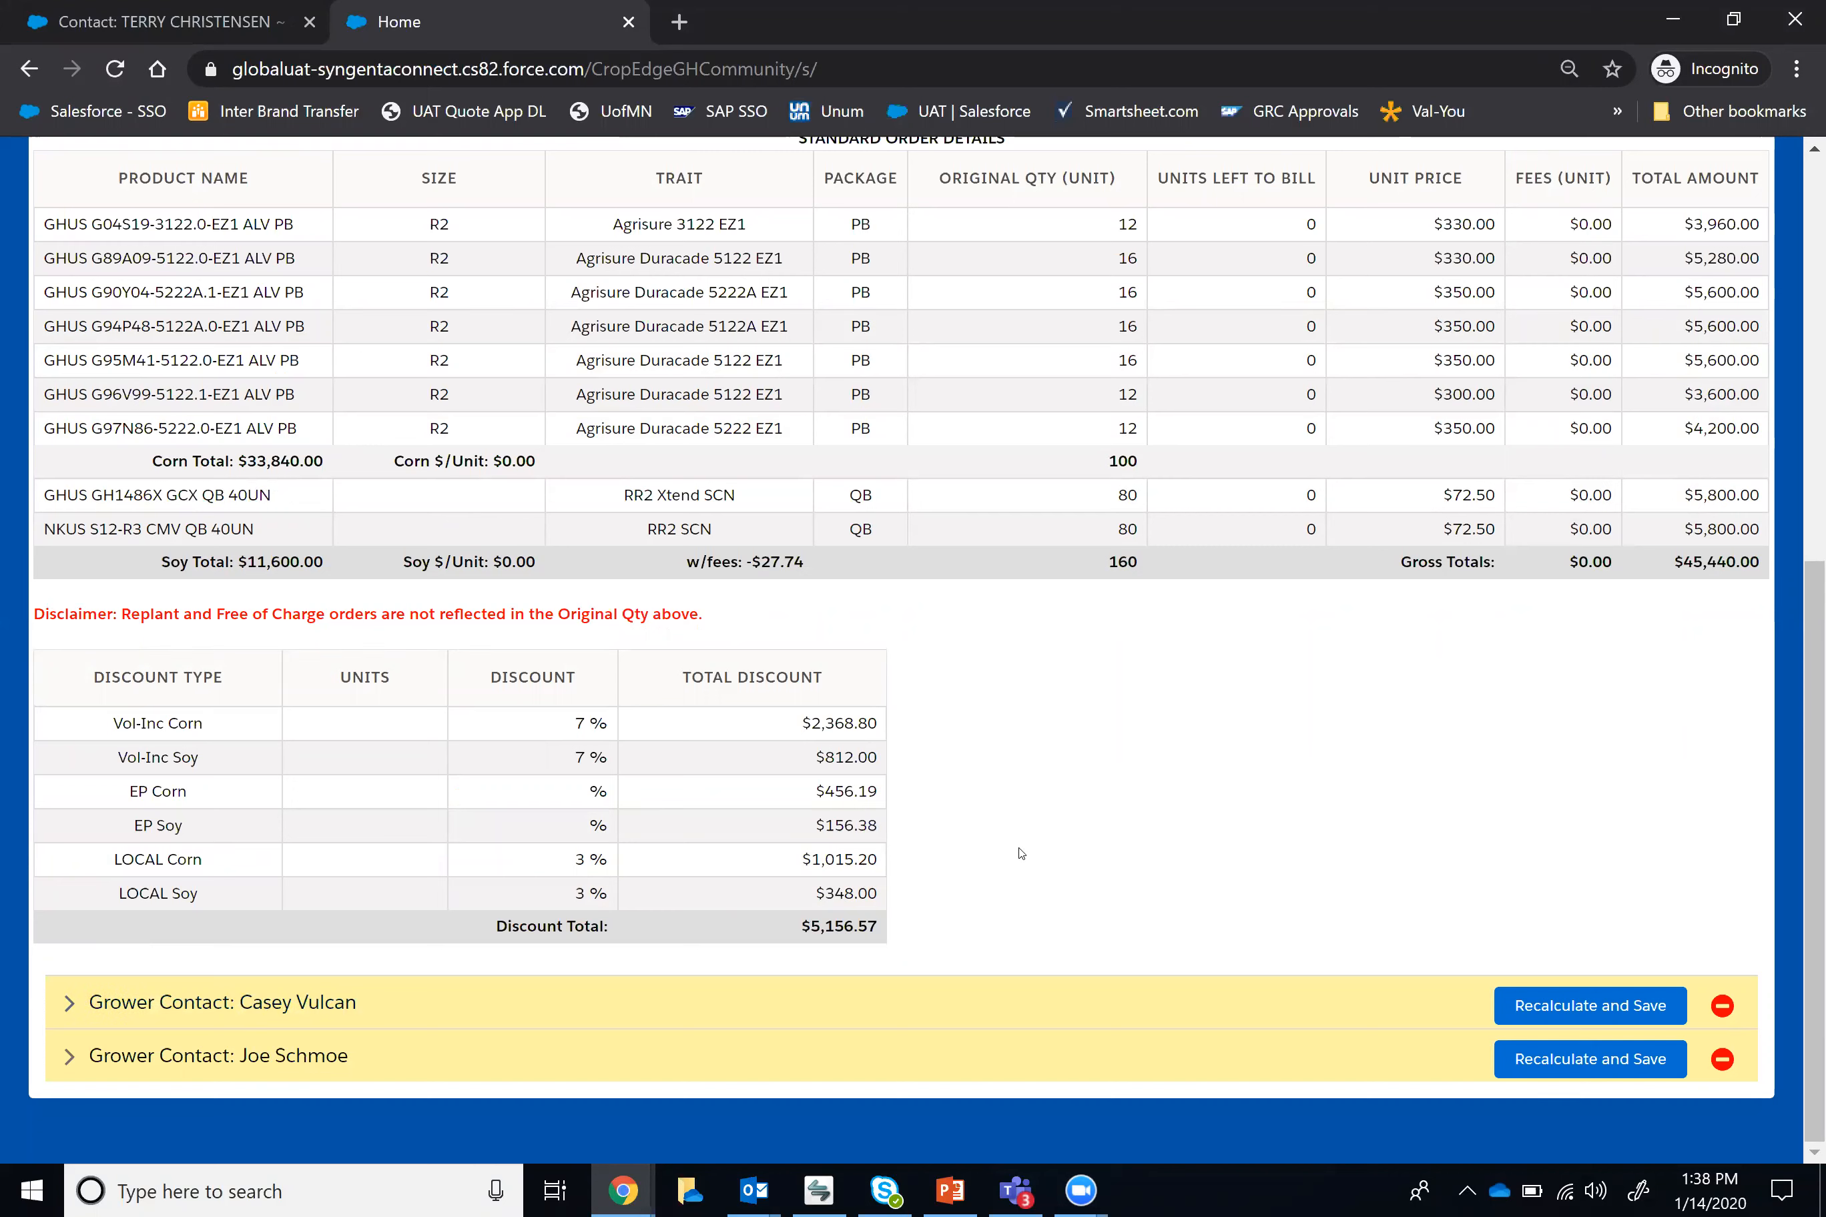
Step: In the first grower contact's split, set the quantity of GHUS G04S19-3122.0-EZ1 to 10 and GHUS G89A09-5122.0-EZ1 to 40
click(257, 1009)
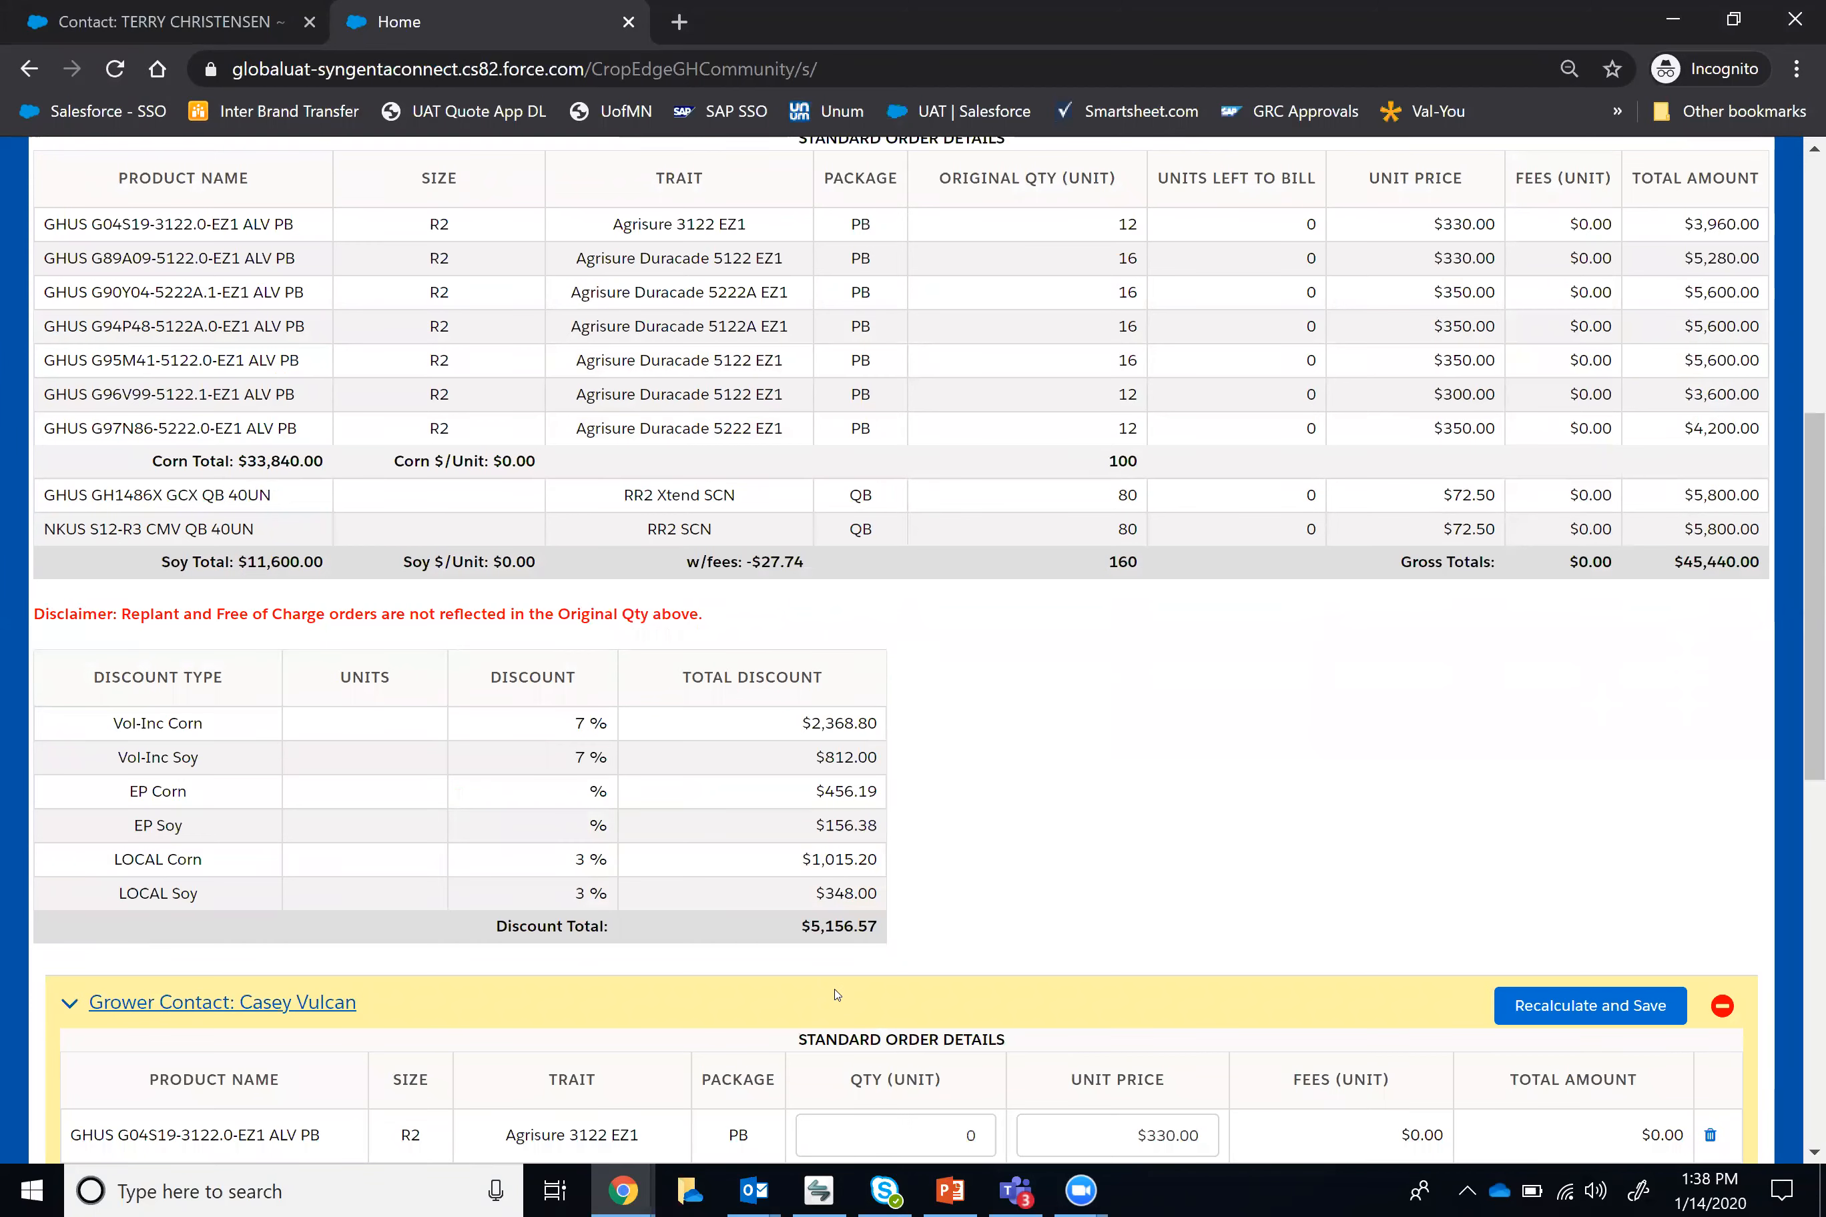
scroll(868, 987, down, 3)
scroll(868, 987, down, 3)
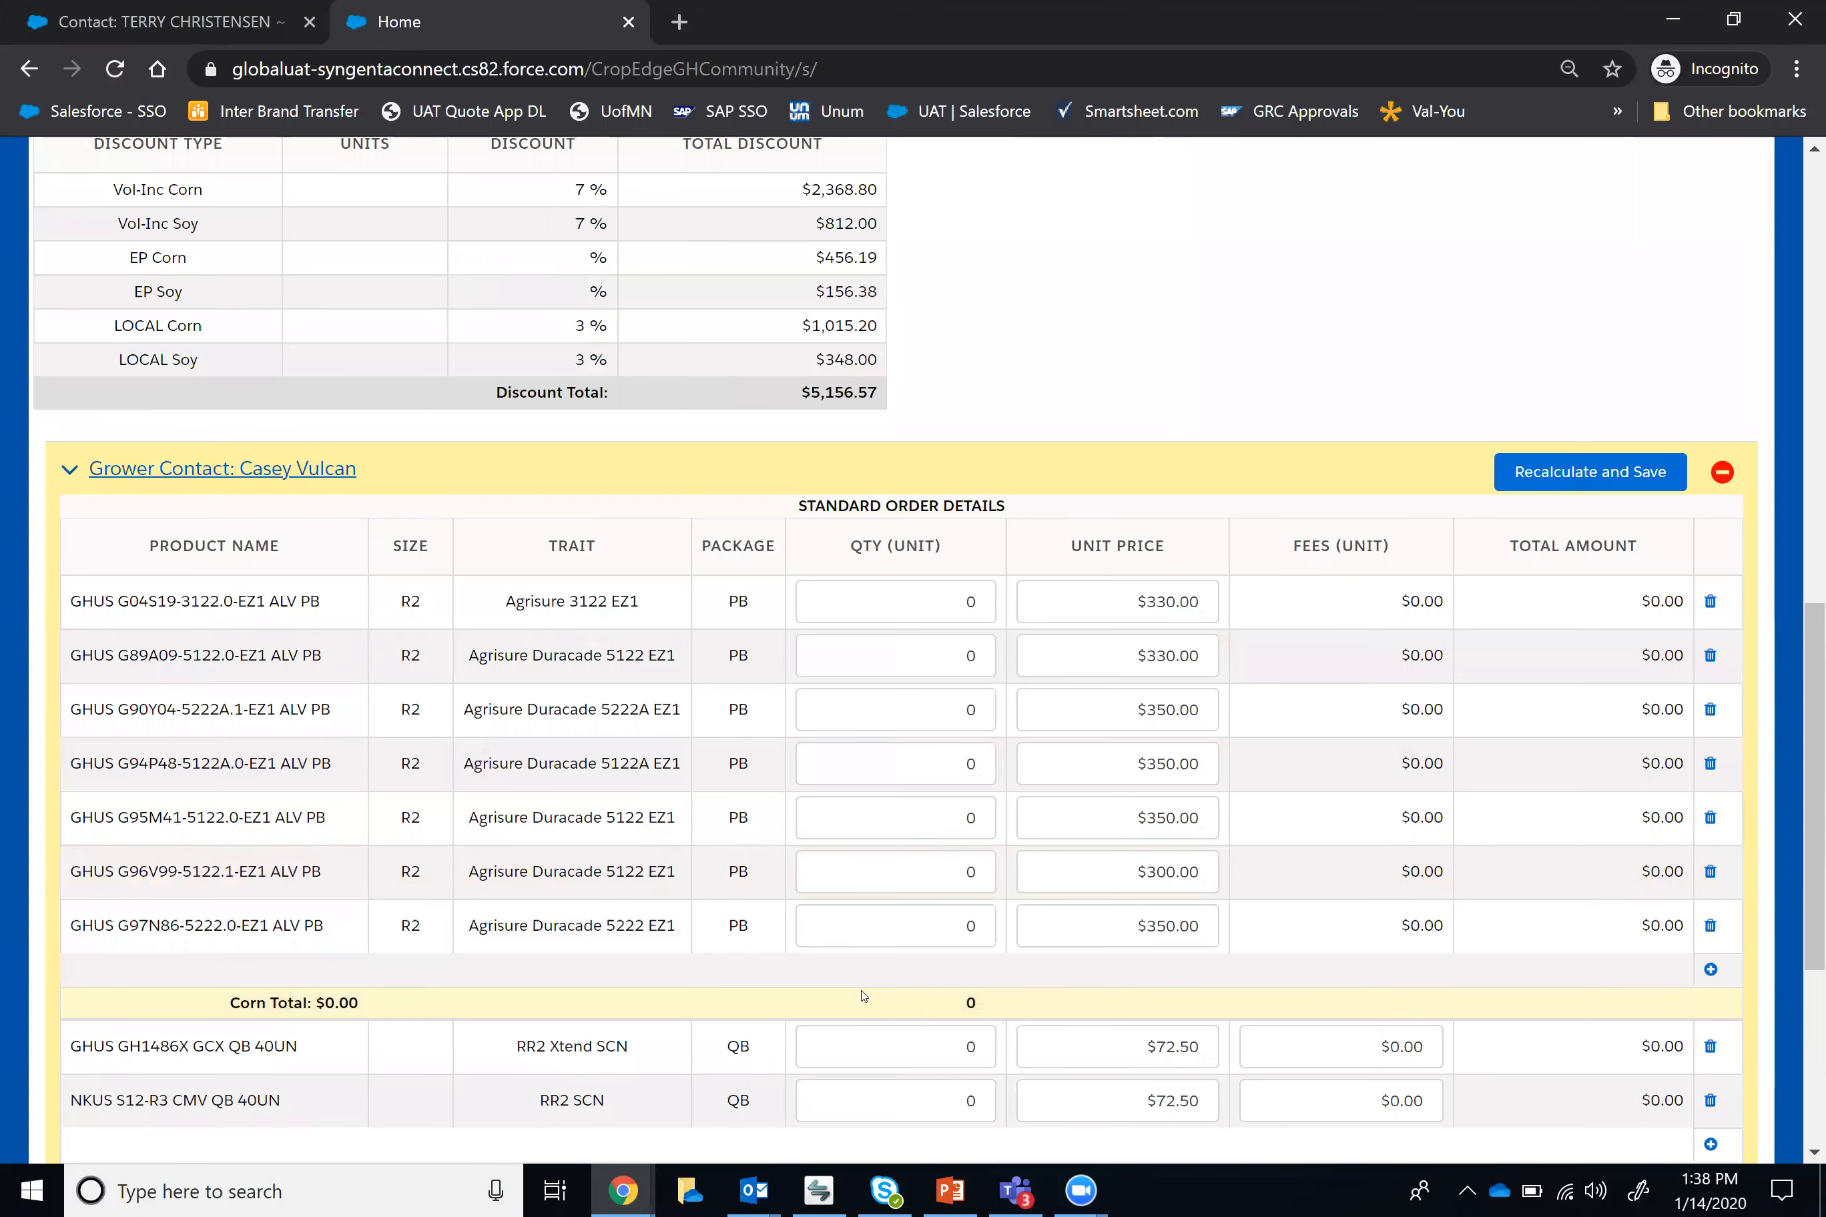
scroll(863, 996, down, 2)
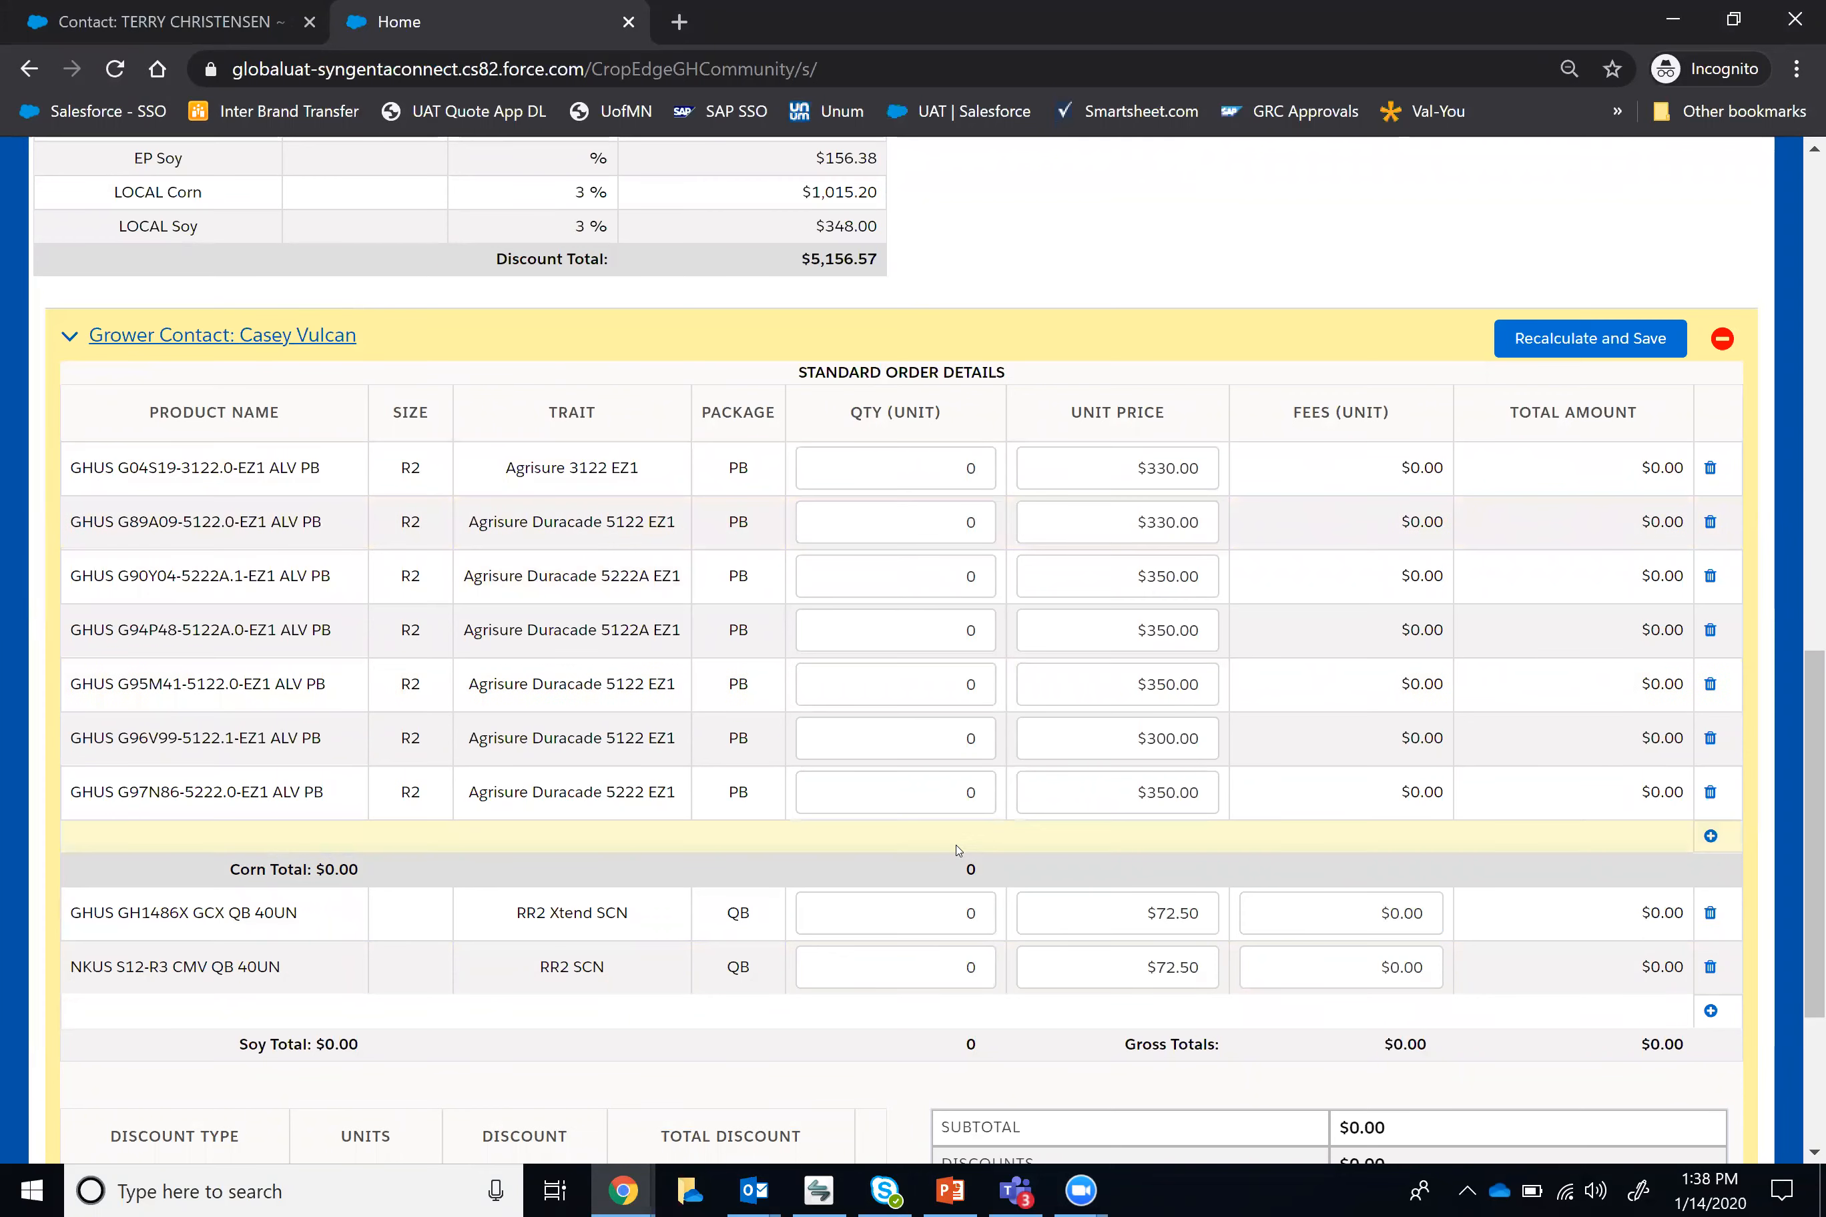
scroll(957, 848, down, 3)
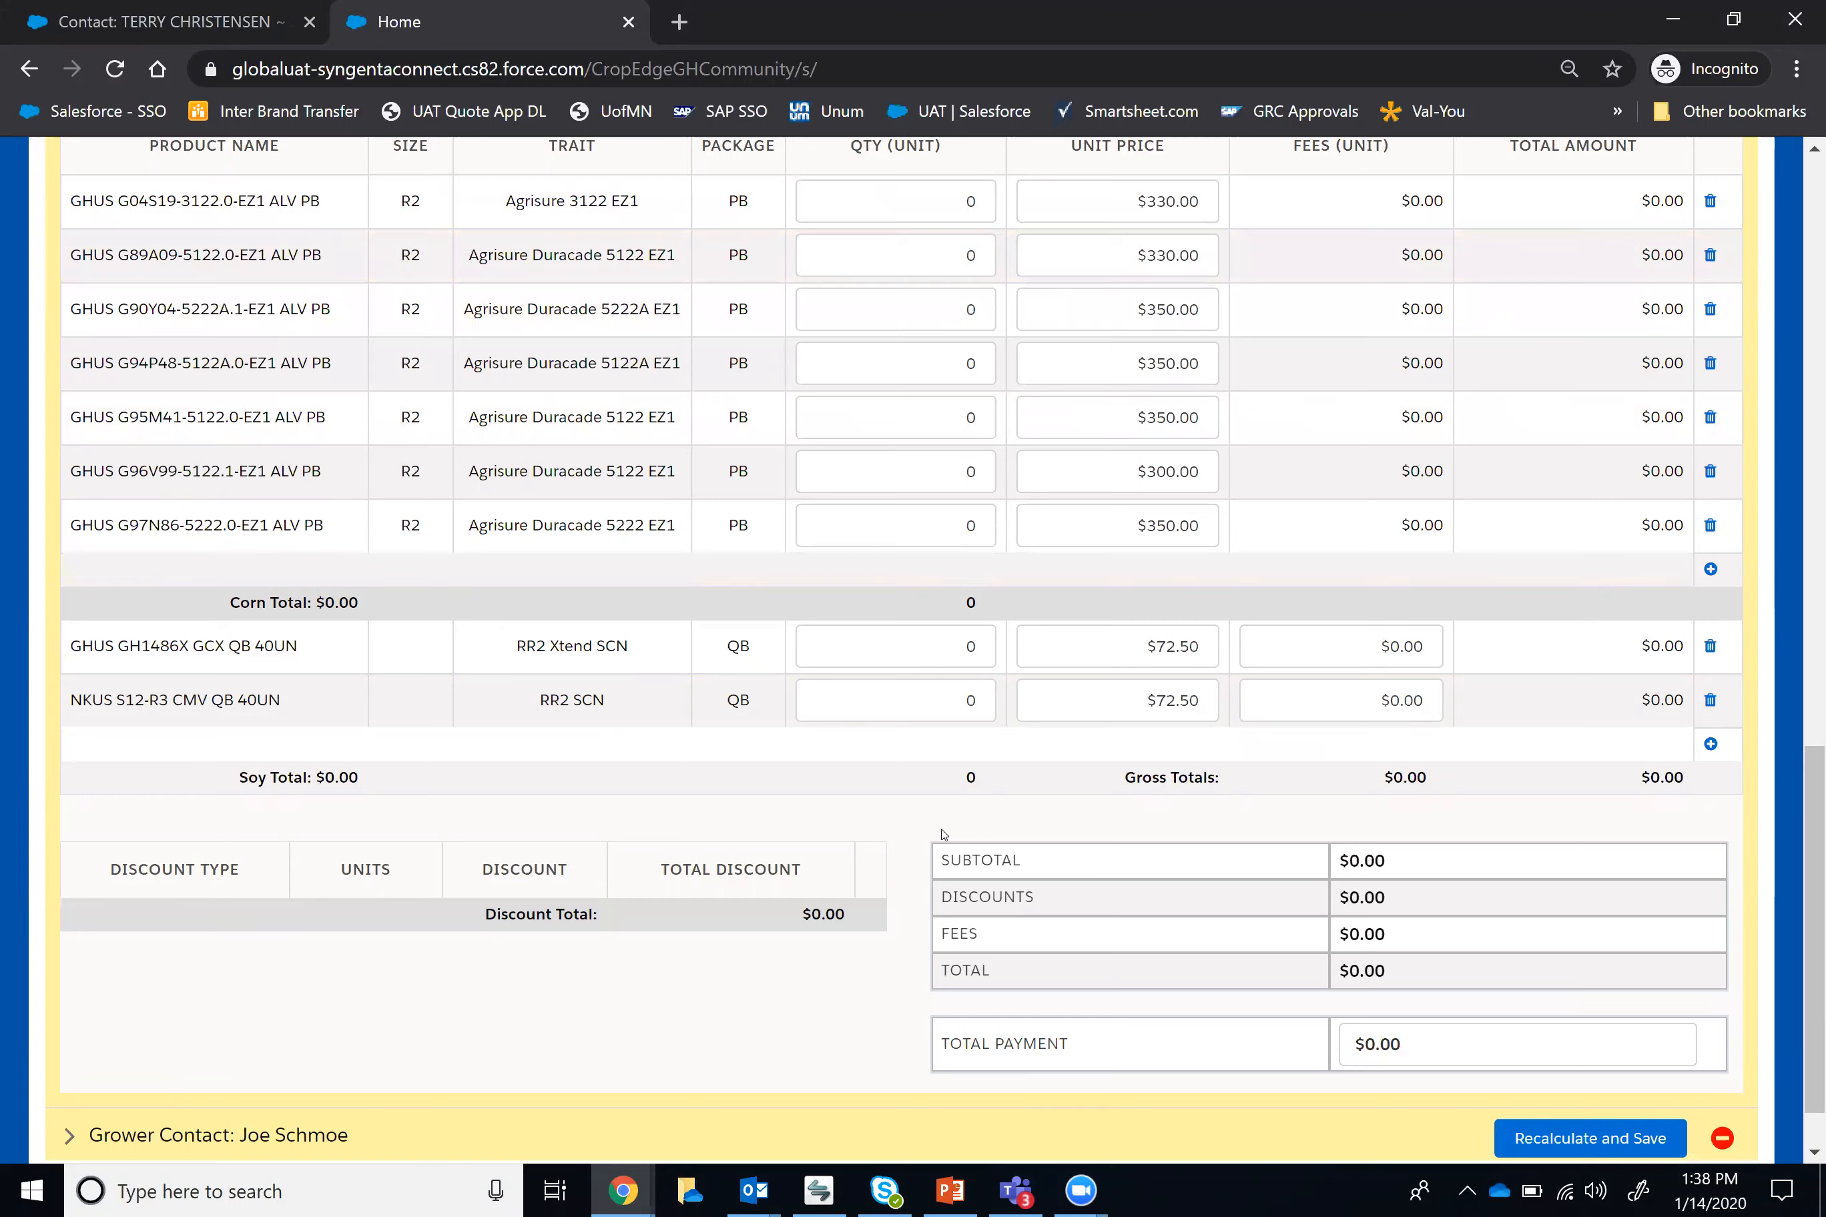
scroll(940, 834, up, 2)
double_click(942, 469)
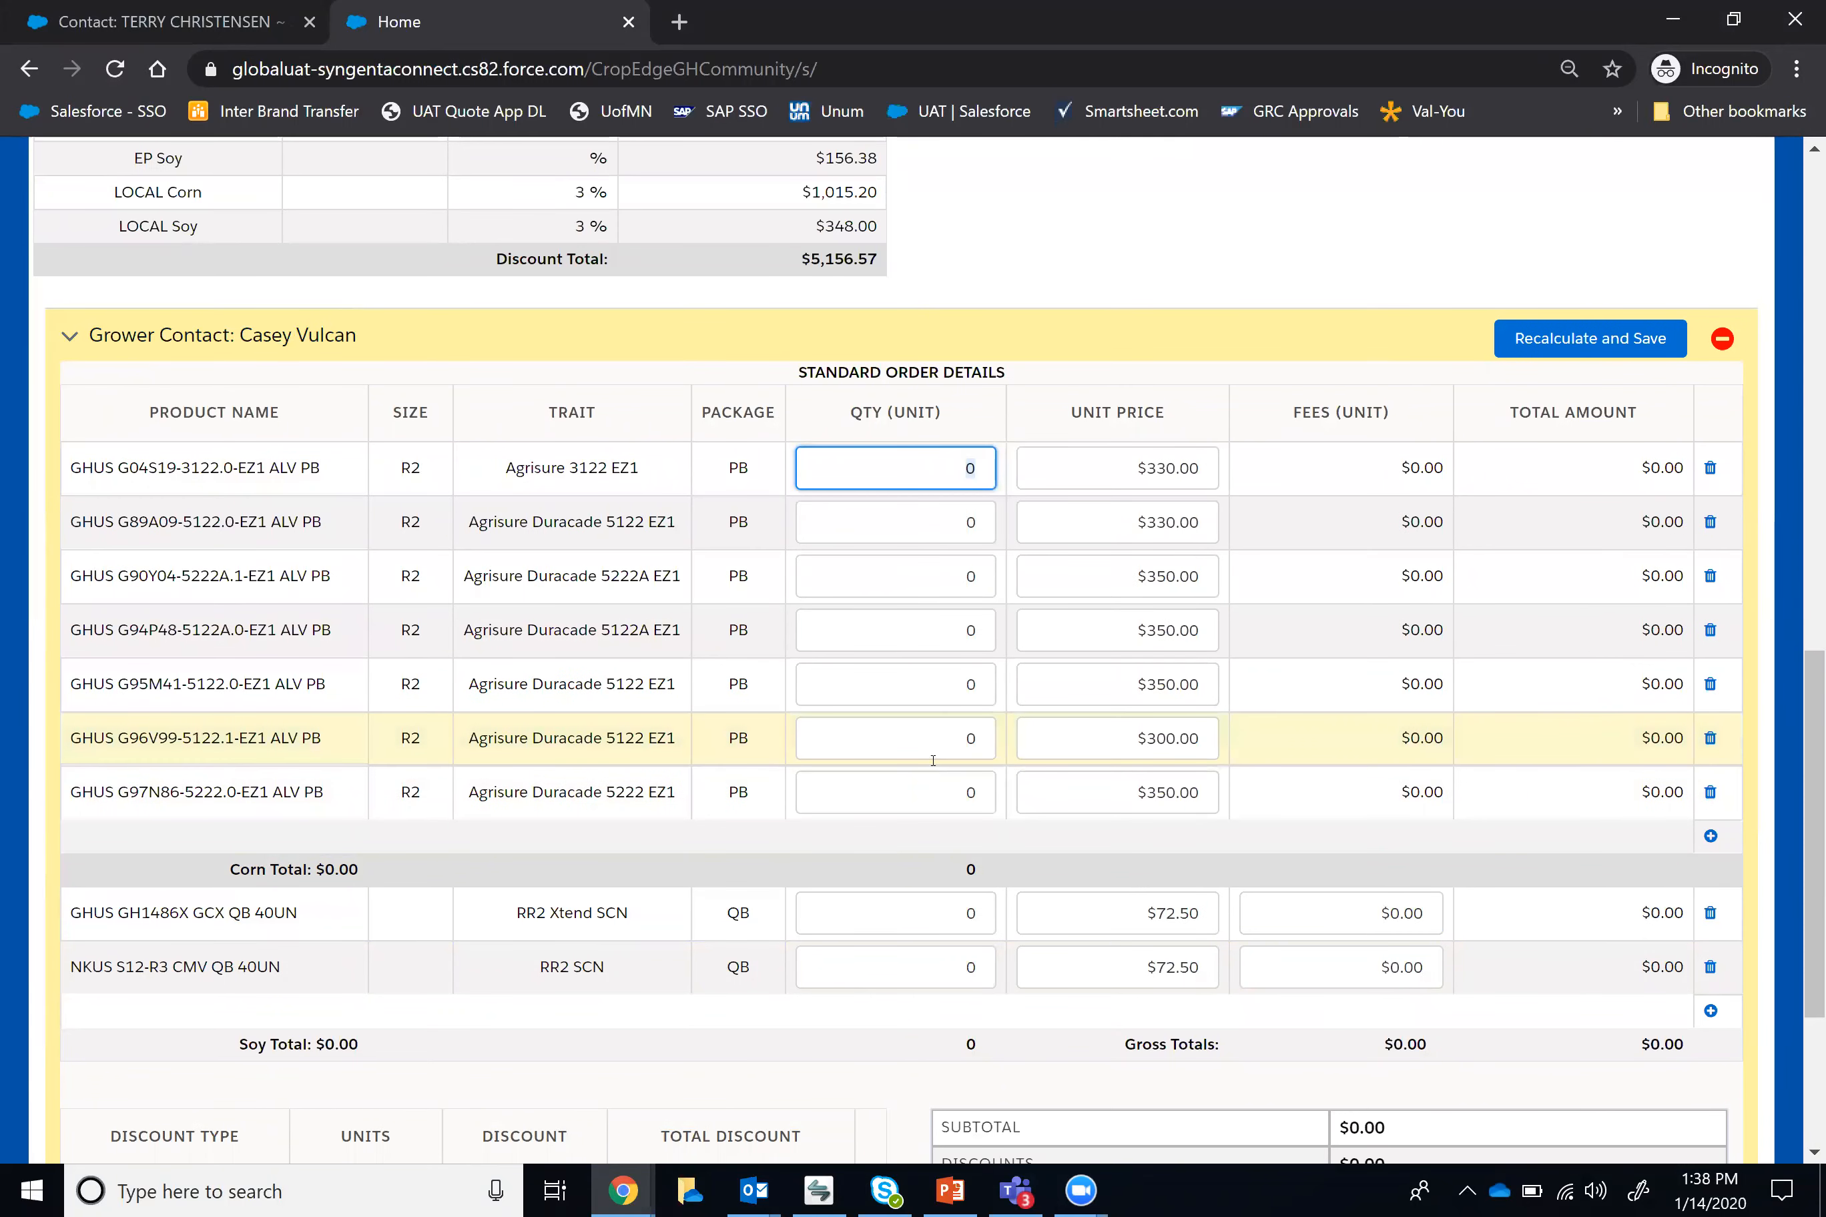
text(10)
double_click(971, 523)
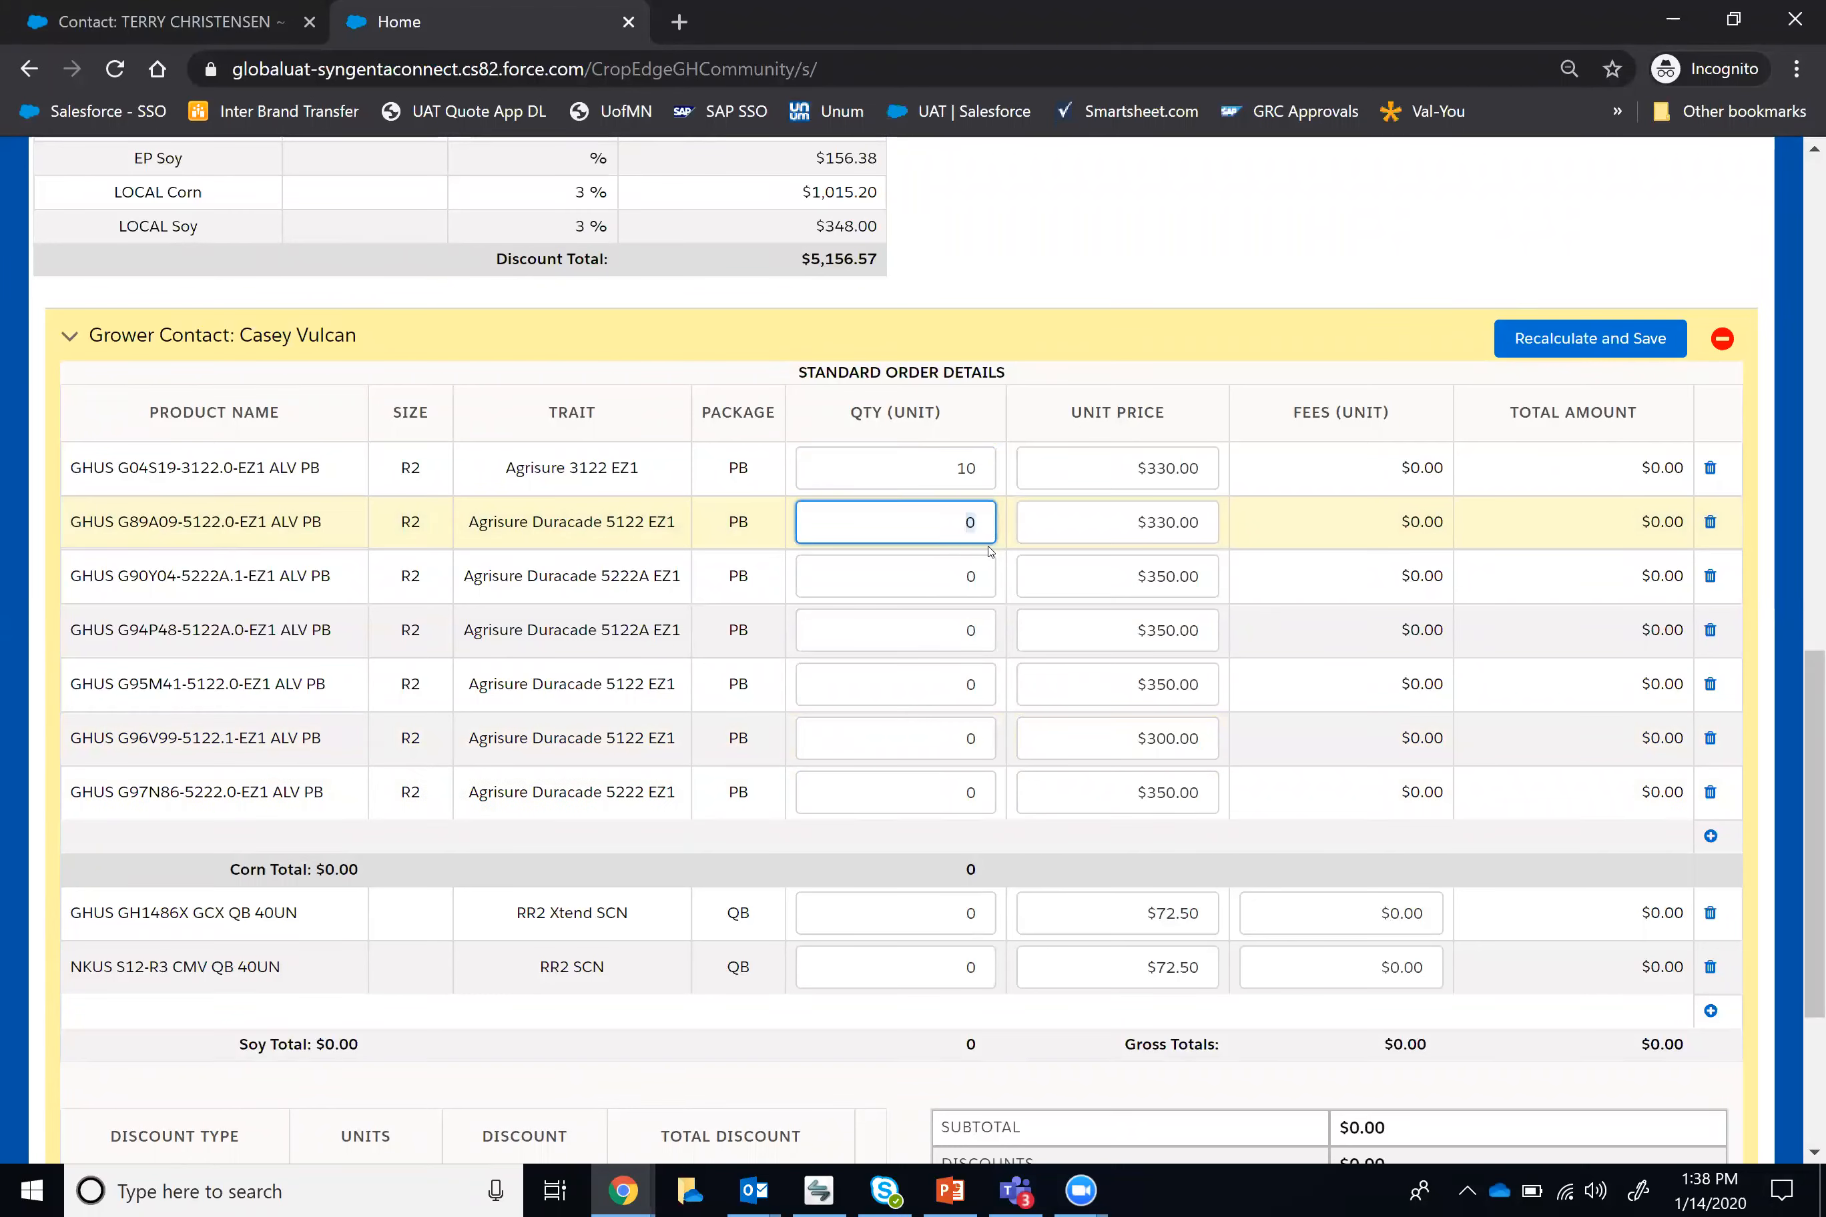
text(40)
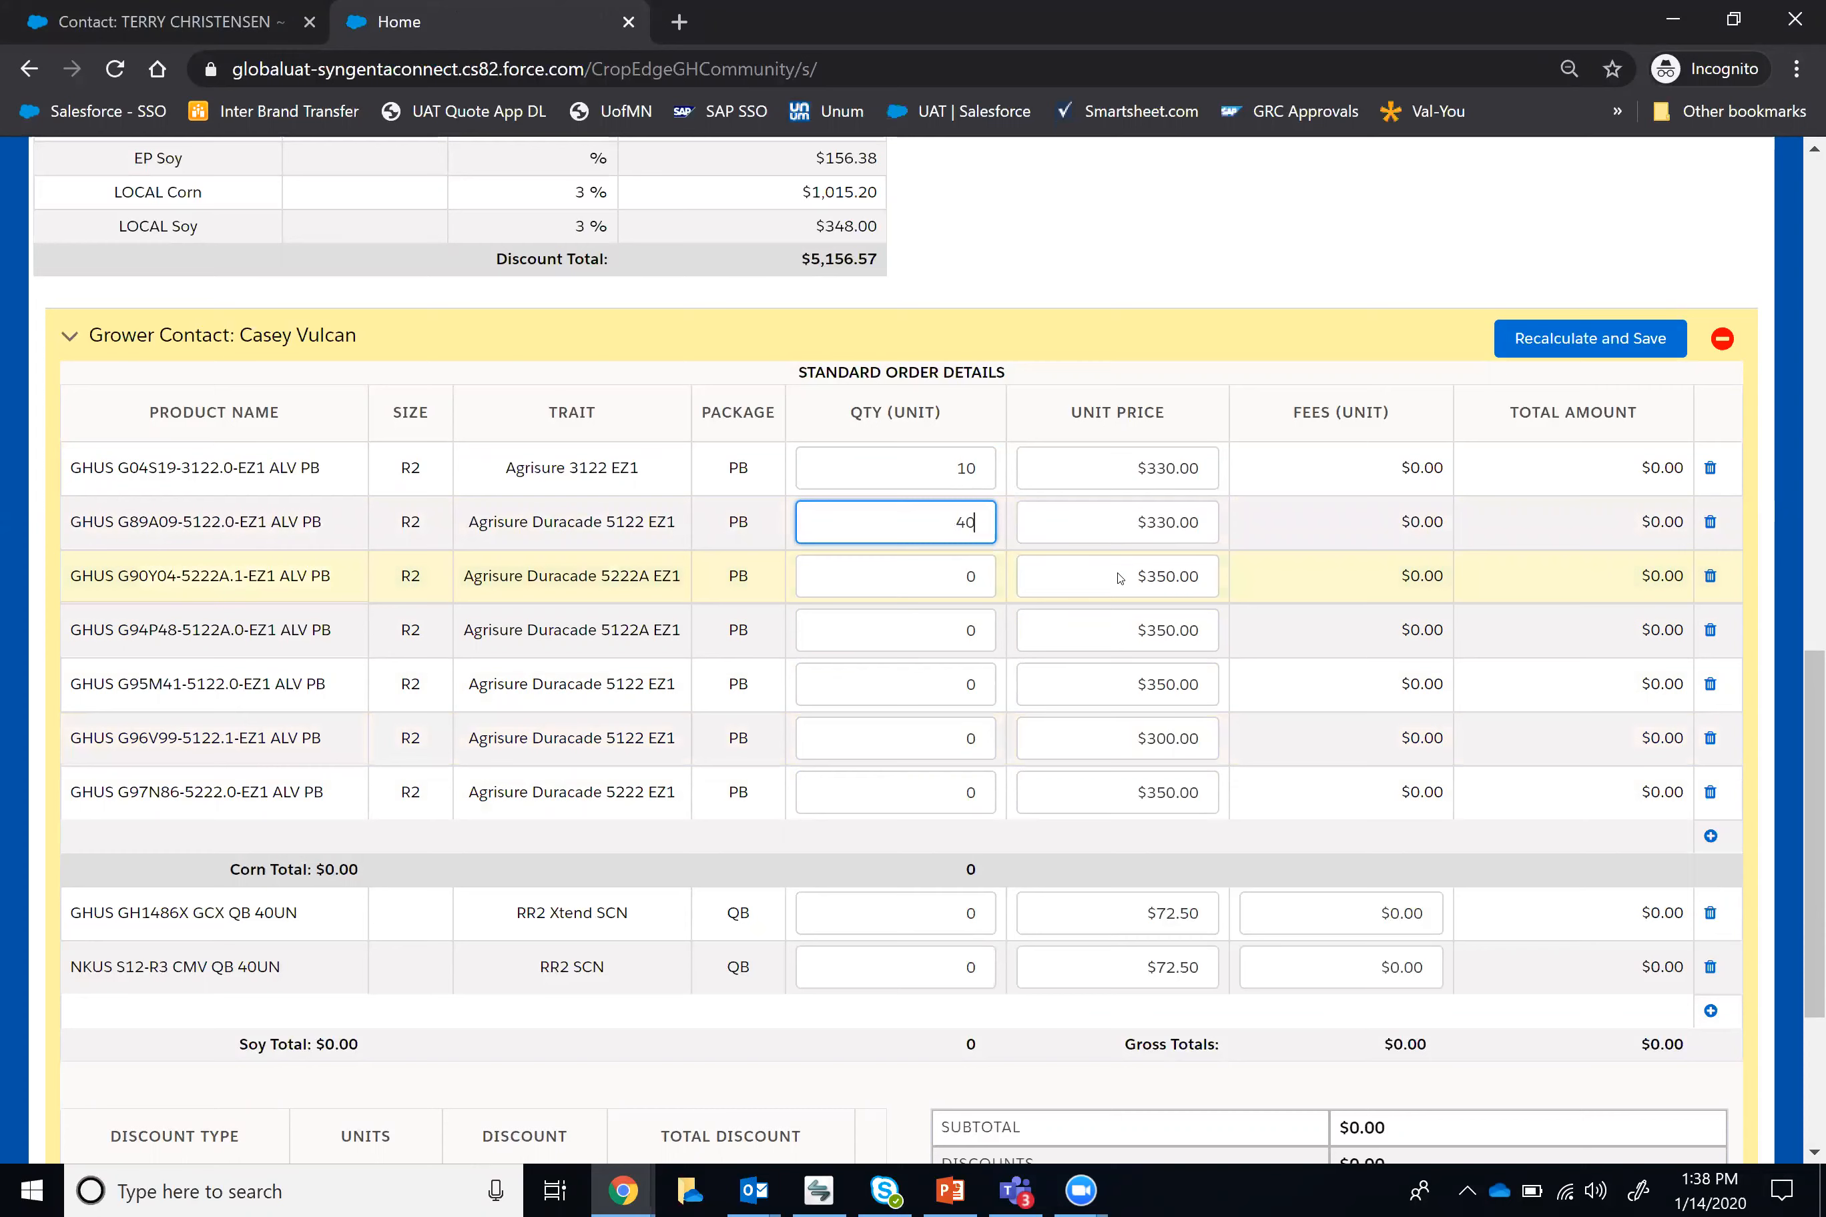
Step: Remove GHUS G90Y04-5222A.1-EZ1 from the first contact's split and set the quantity of GHUS G94P48-5122A.0-EZ1 to 60
click(1711, 577)
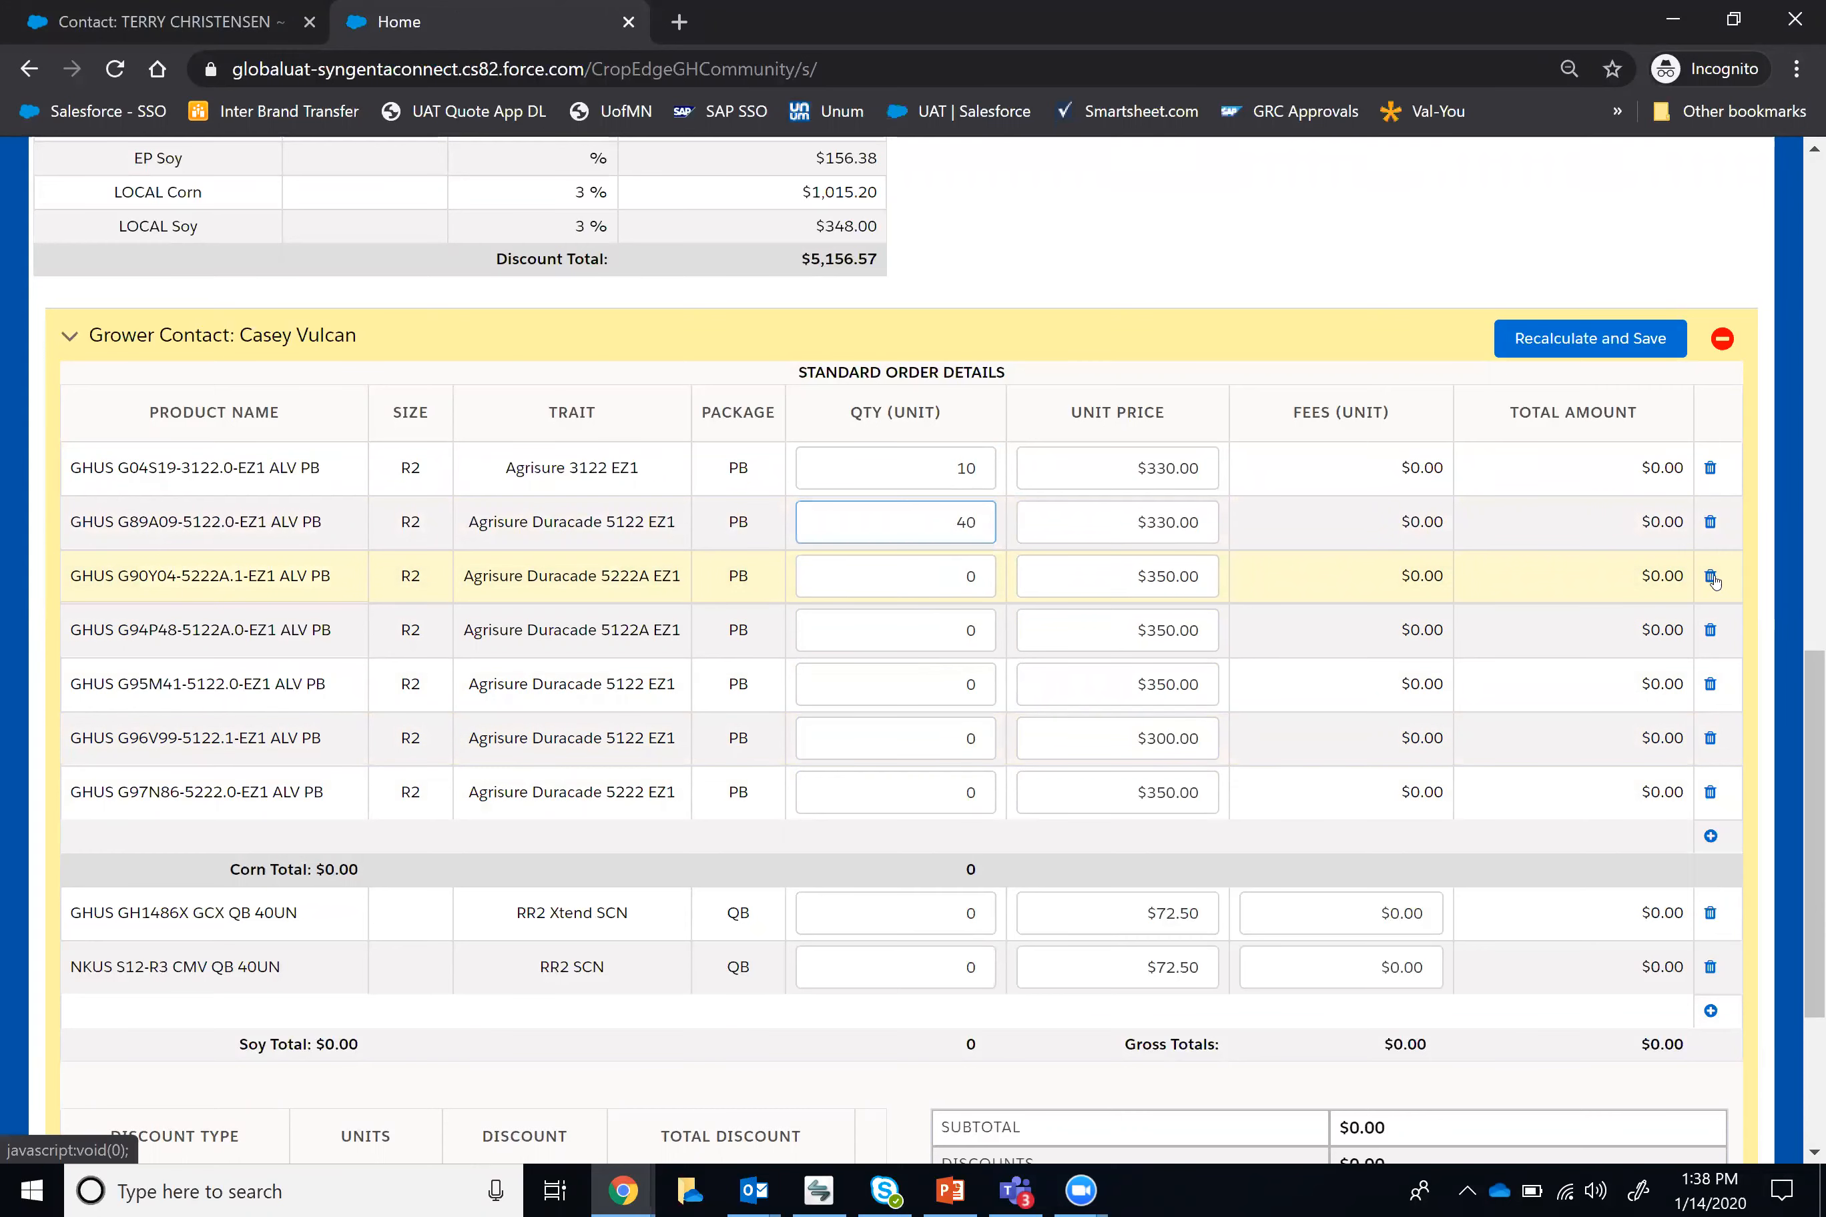
click(975, 585)
text(60)
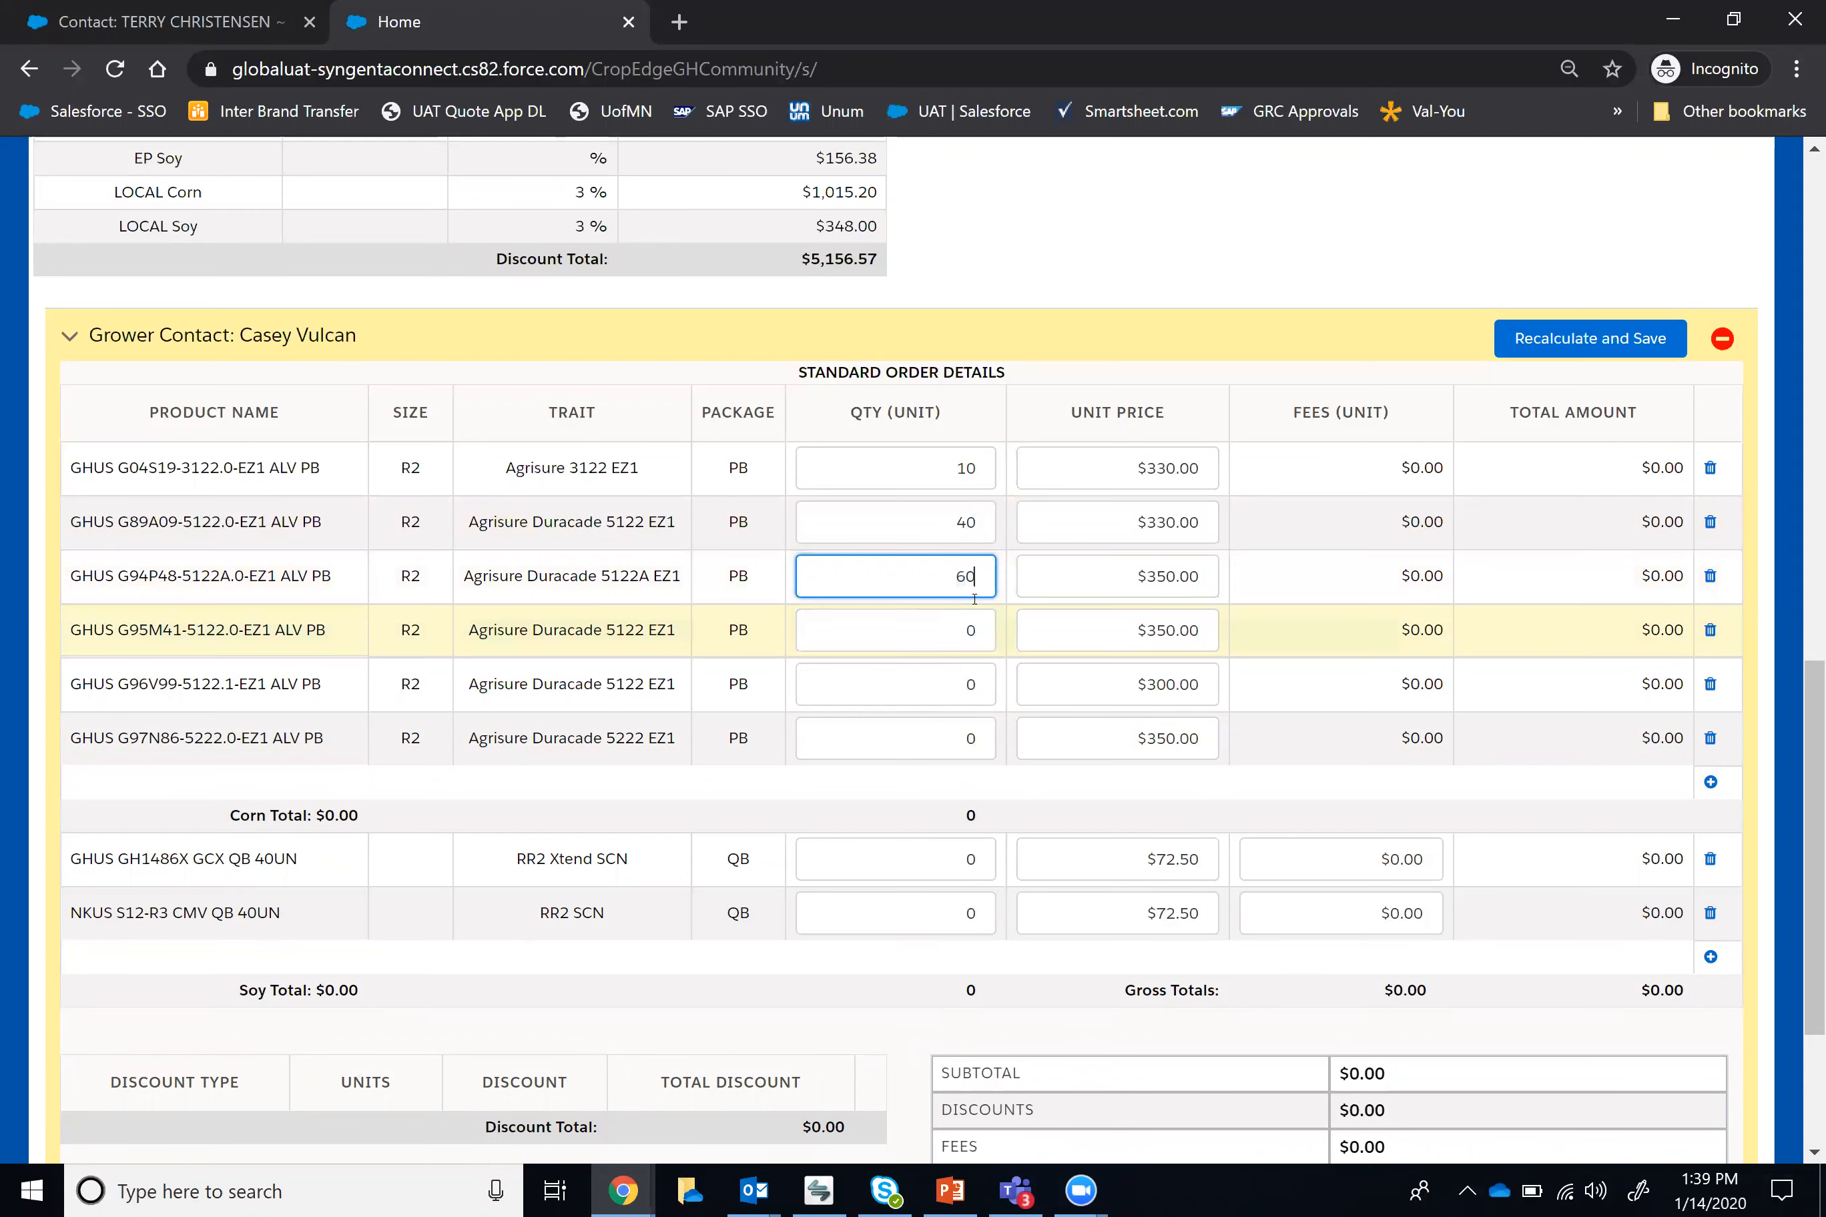
Step: Set the first contact's quantity of GHUS G95M41-5122.0-EZ1 to 10 and remove GHUS G96V99-5122.1-EZ1 and GHUS G97N86-5222.0-EZ1 from the split
click(953, 635)
text(10)
click(1710, 684)
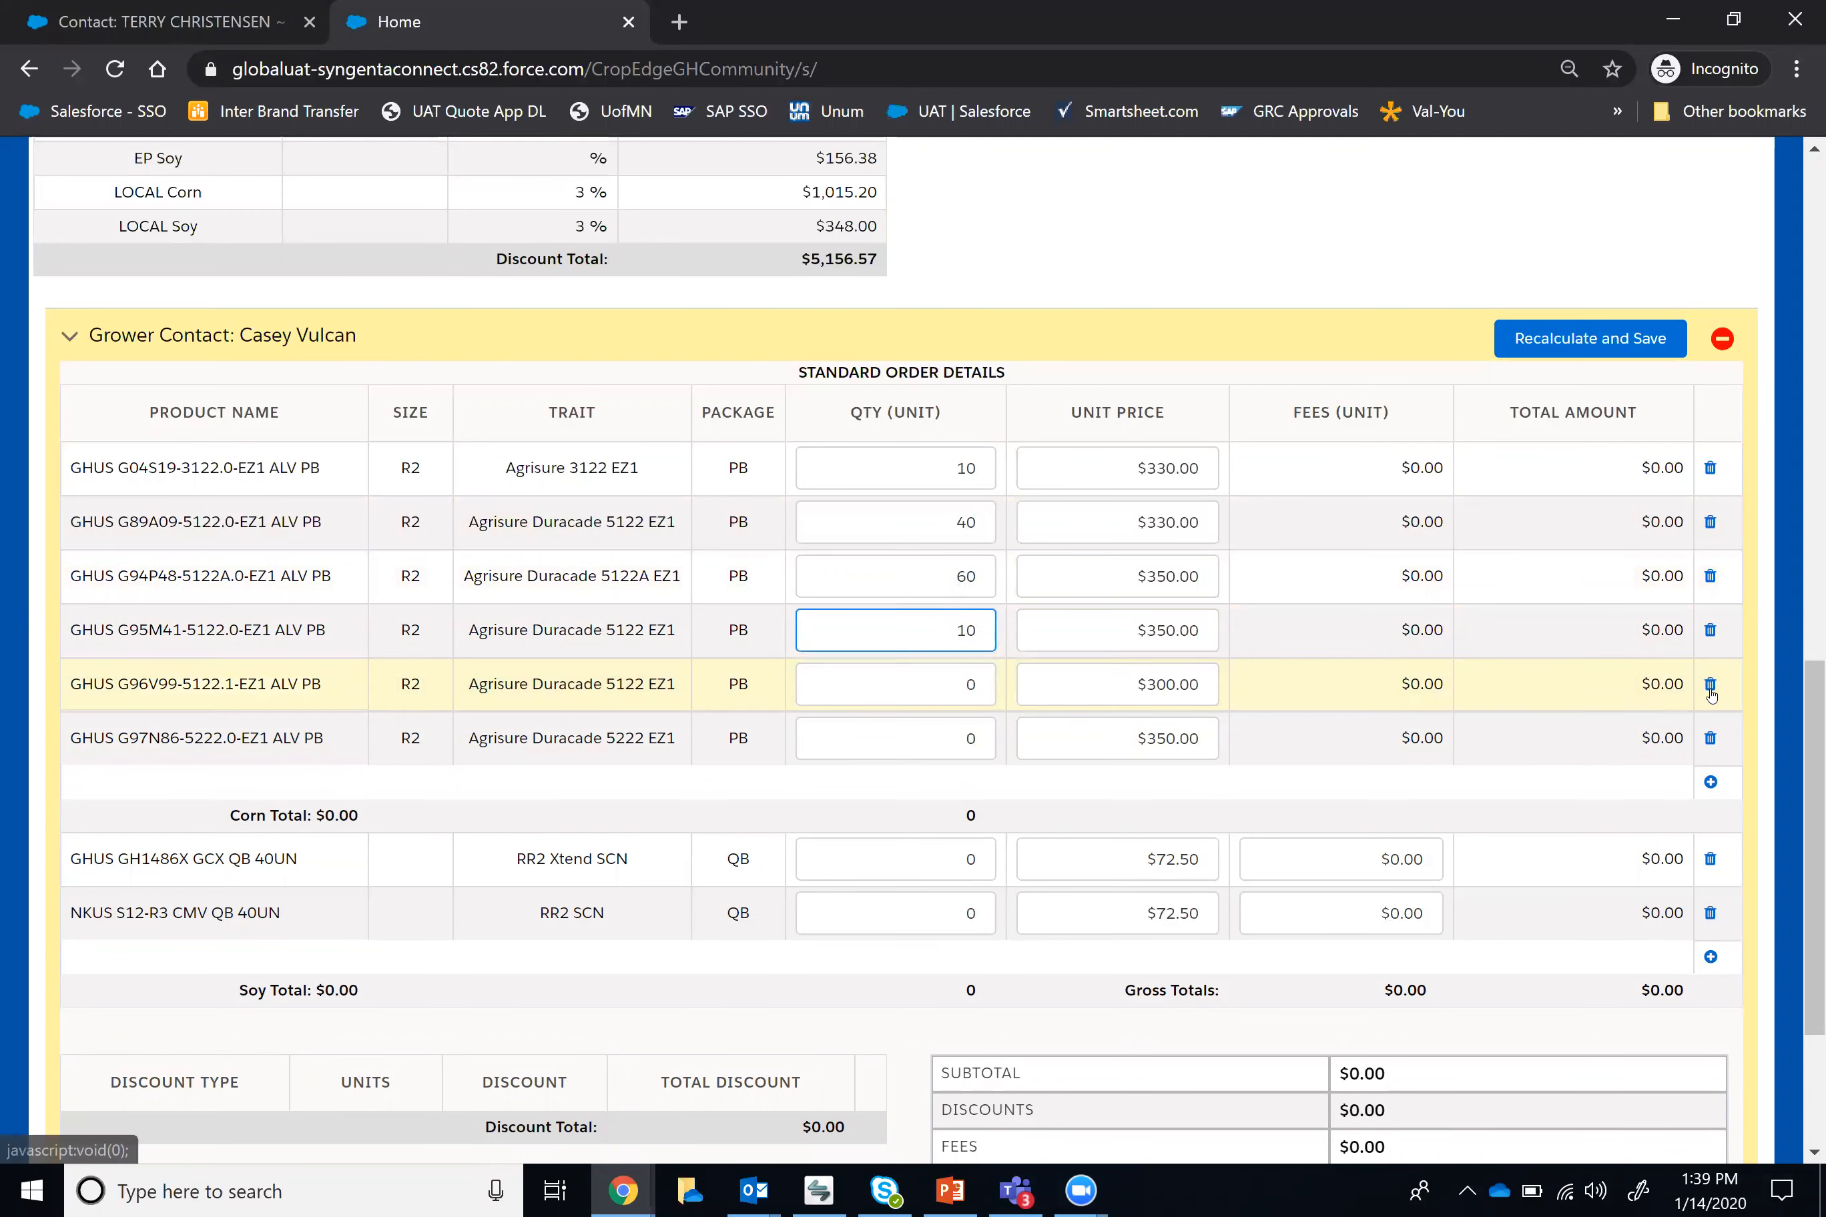
click(1710, 685)
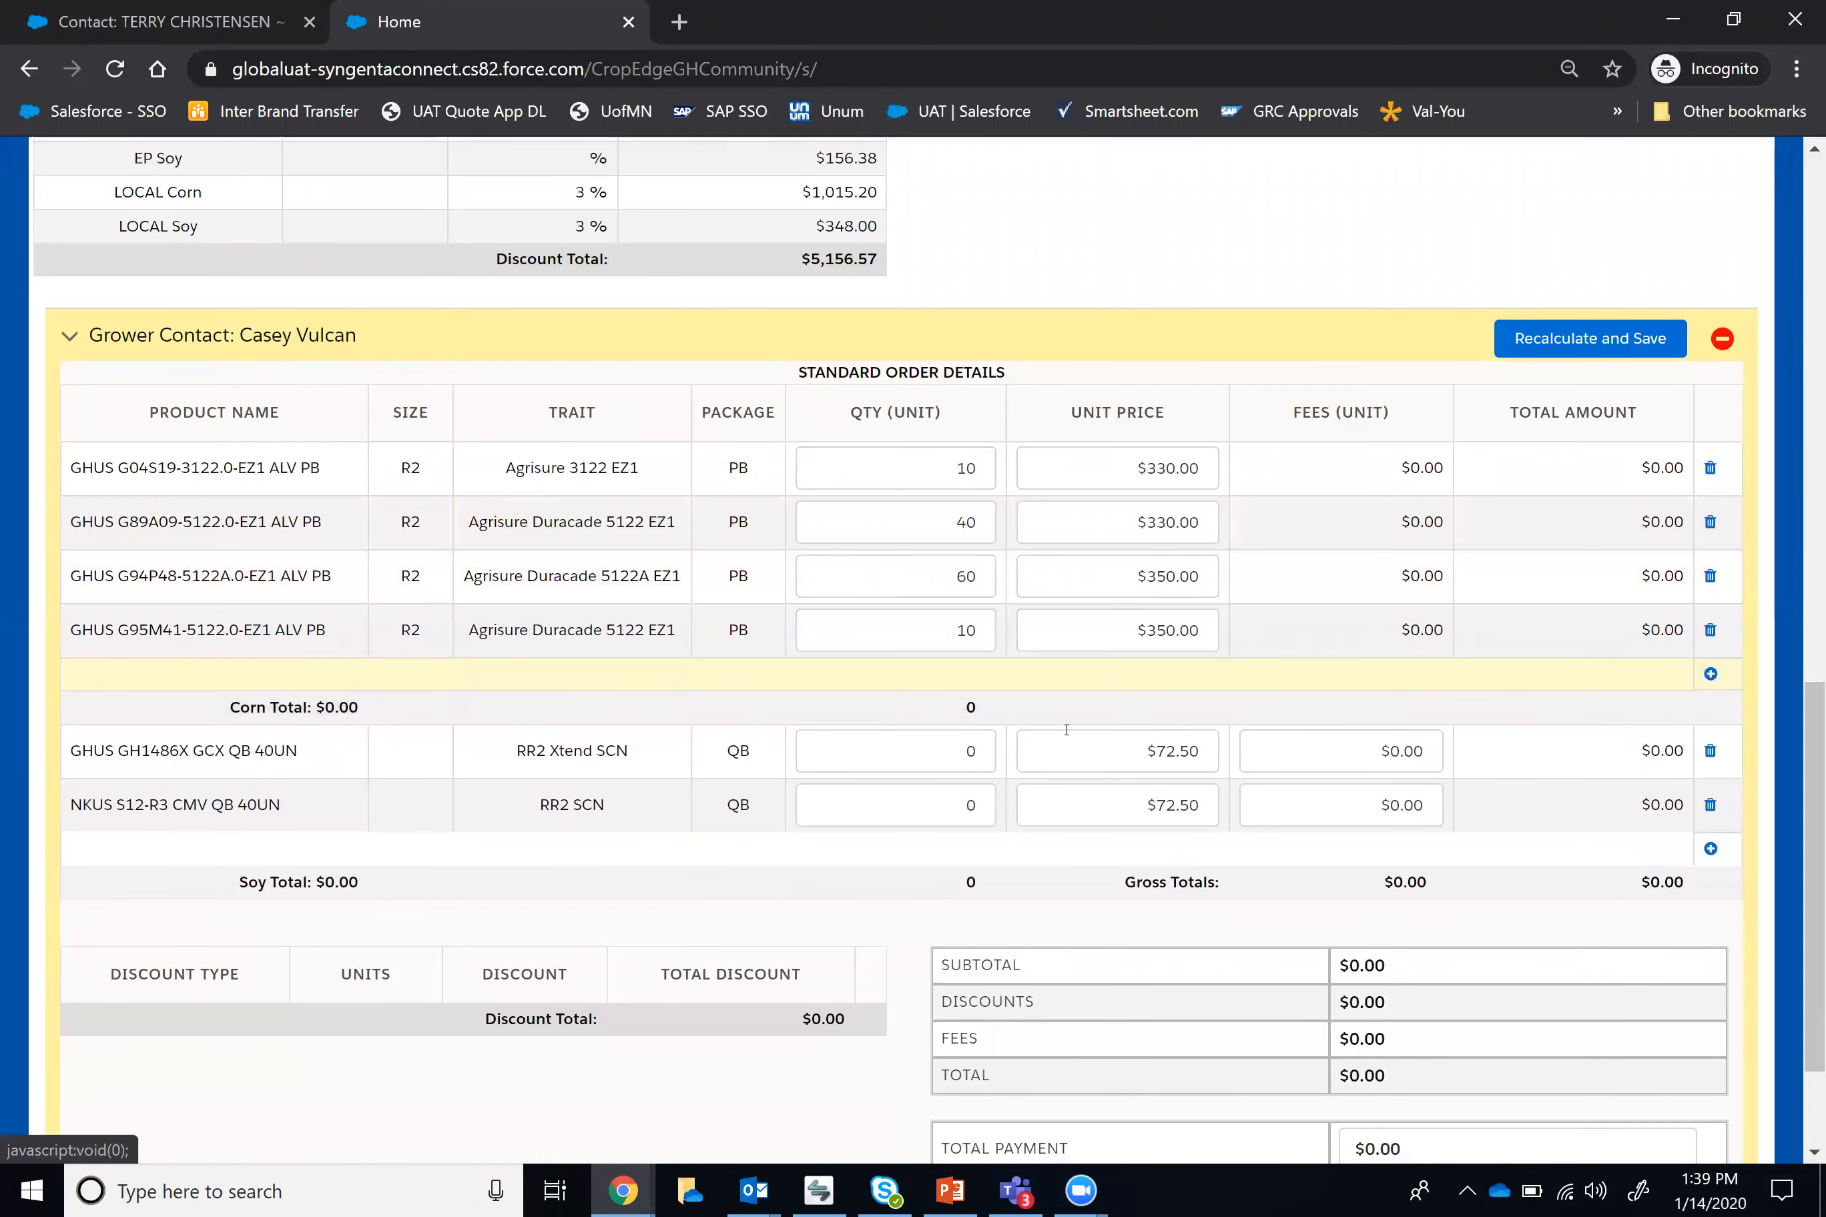
Step: Set the quantities of GHUS GH1486X GCX and NKUS S12-R3 CMV to 40 each, then recalculate and save the first contact's split
click(984, 754)
text(40)
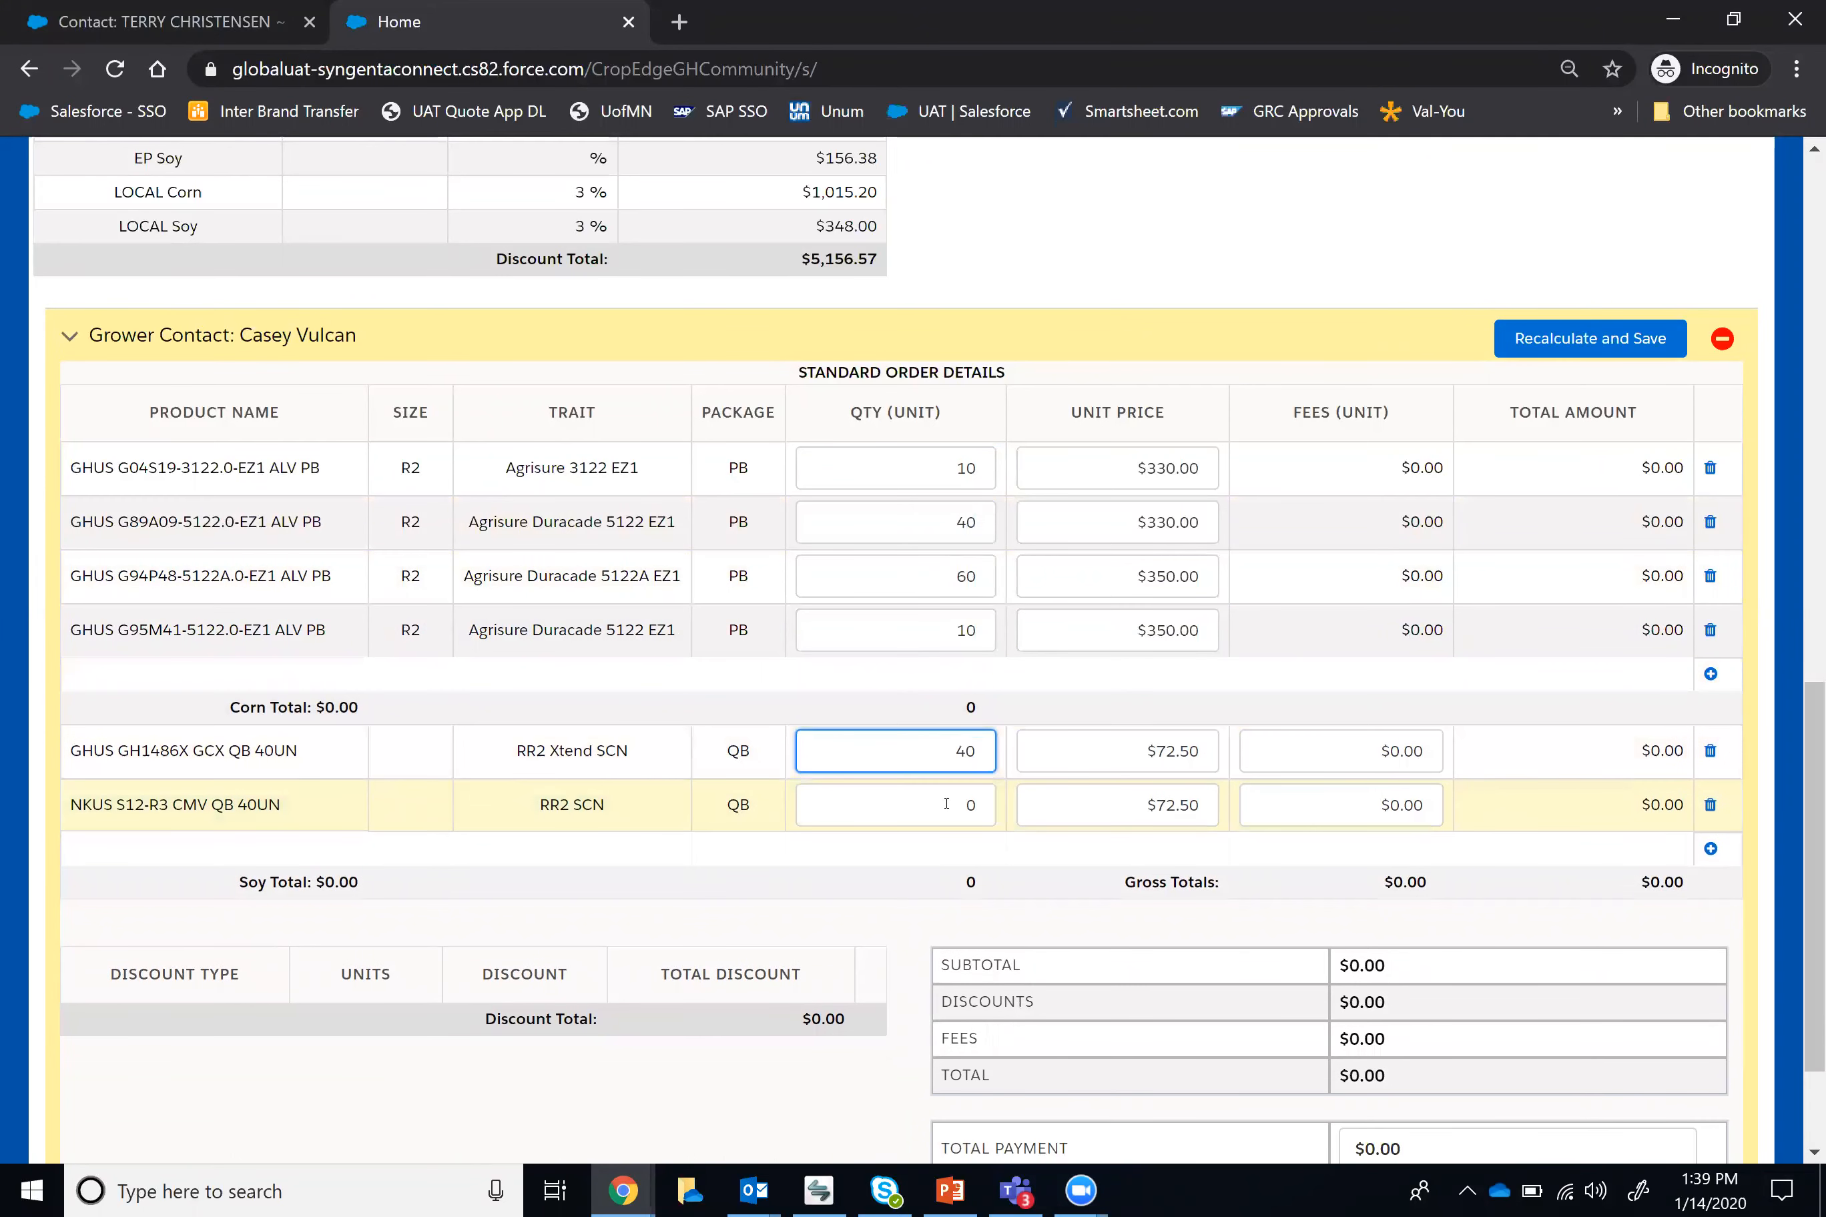
click(986, 803)
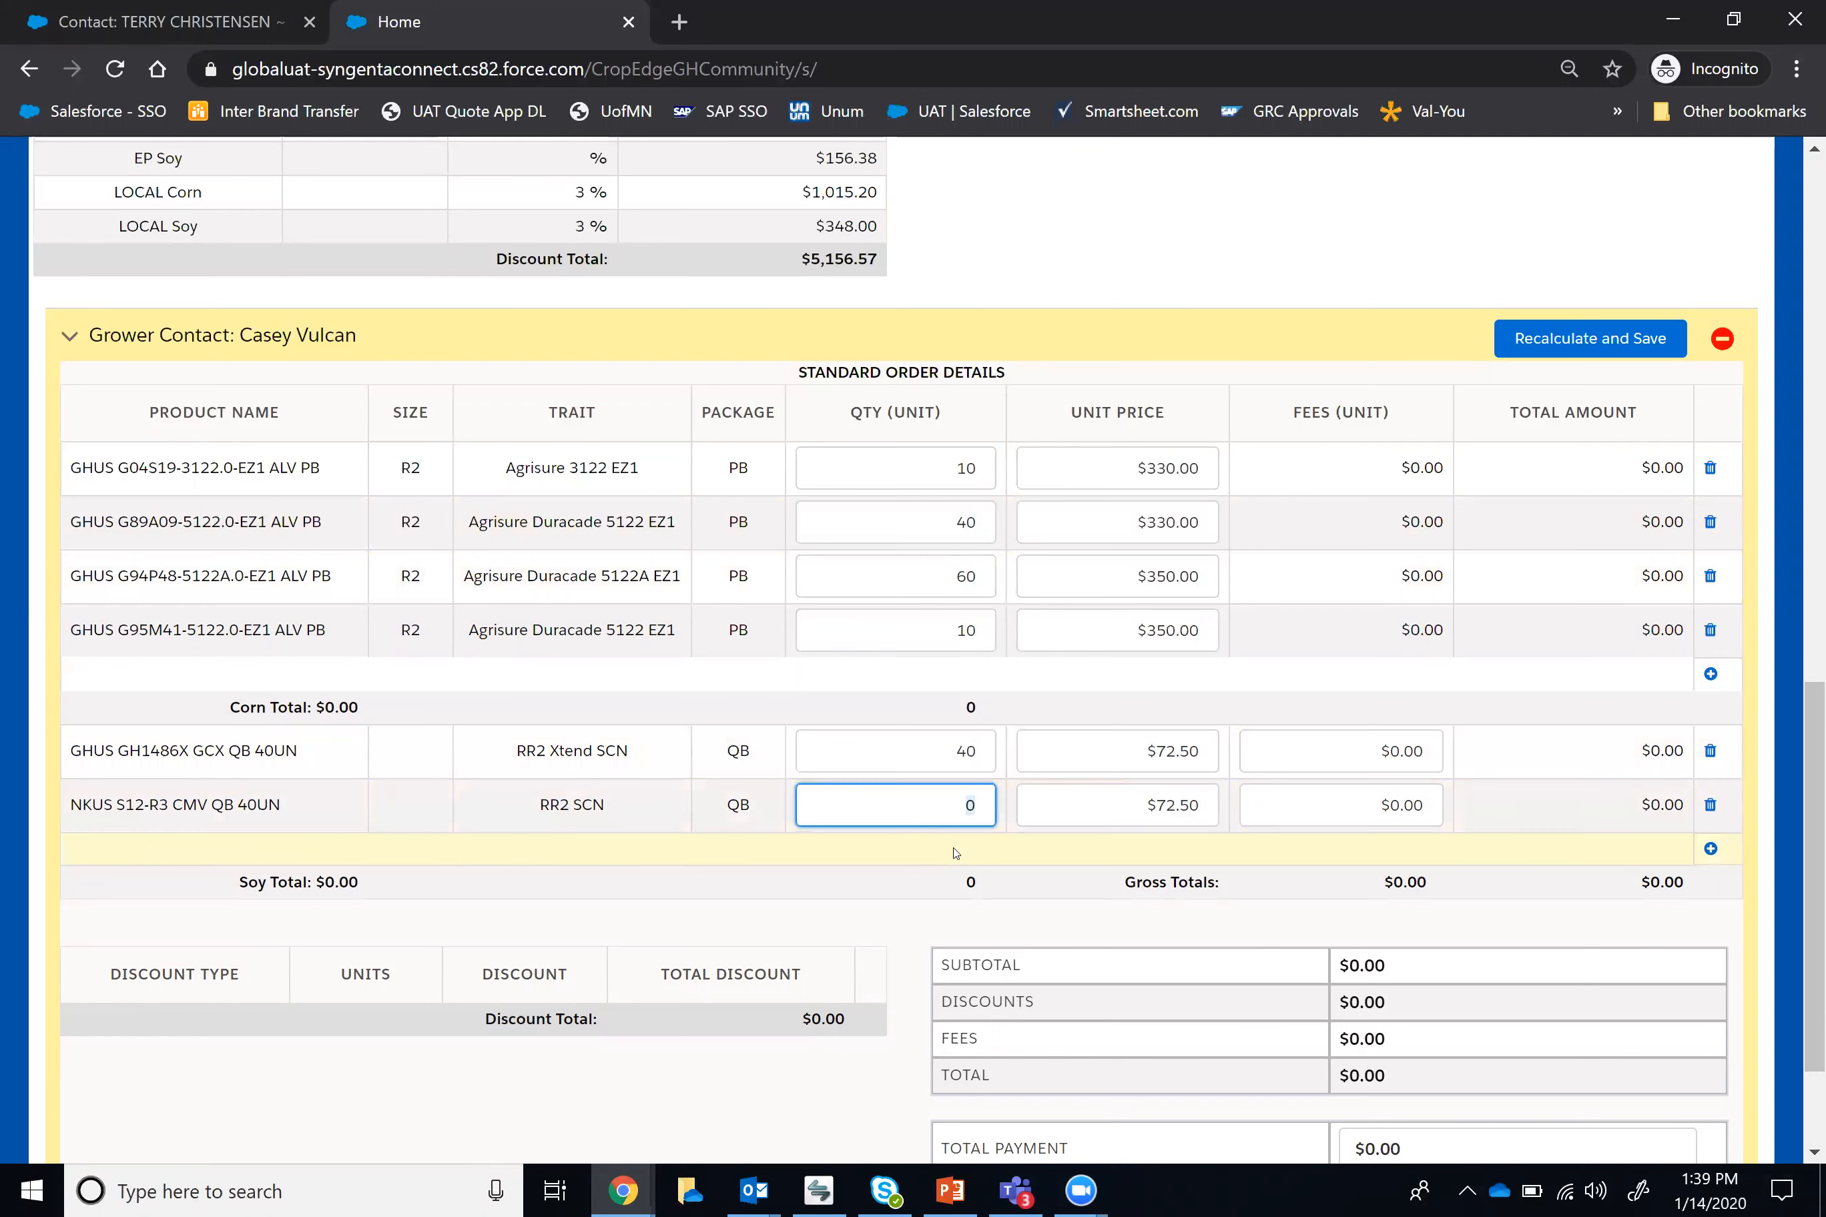
text(40)
click(1029, 853)
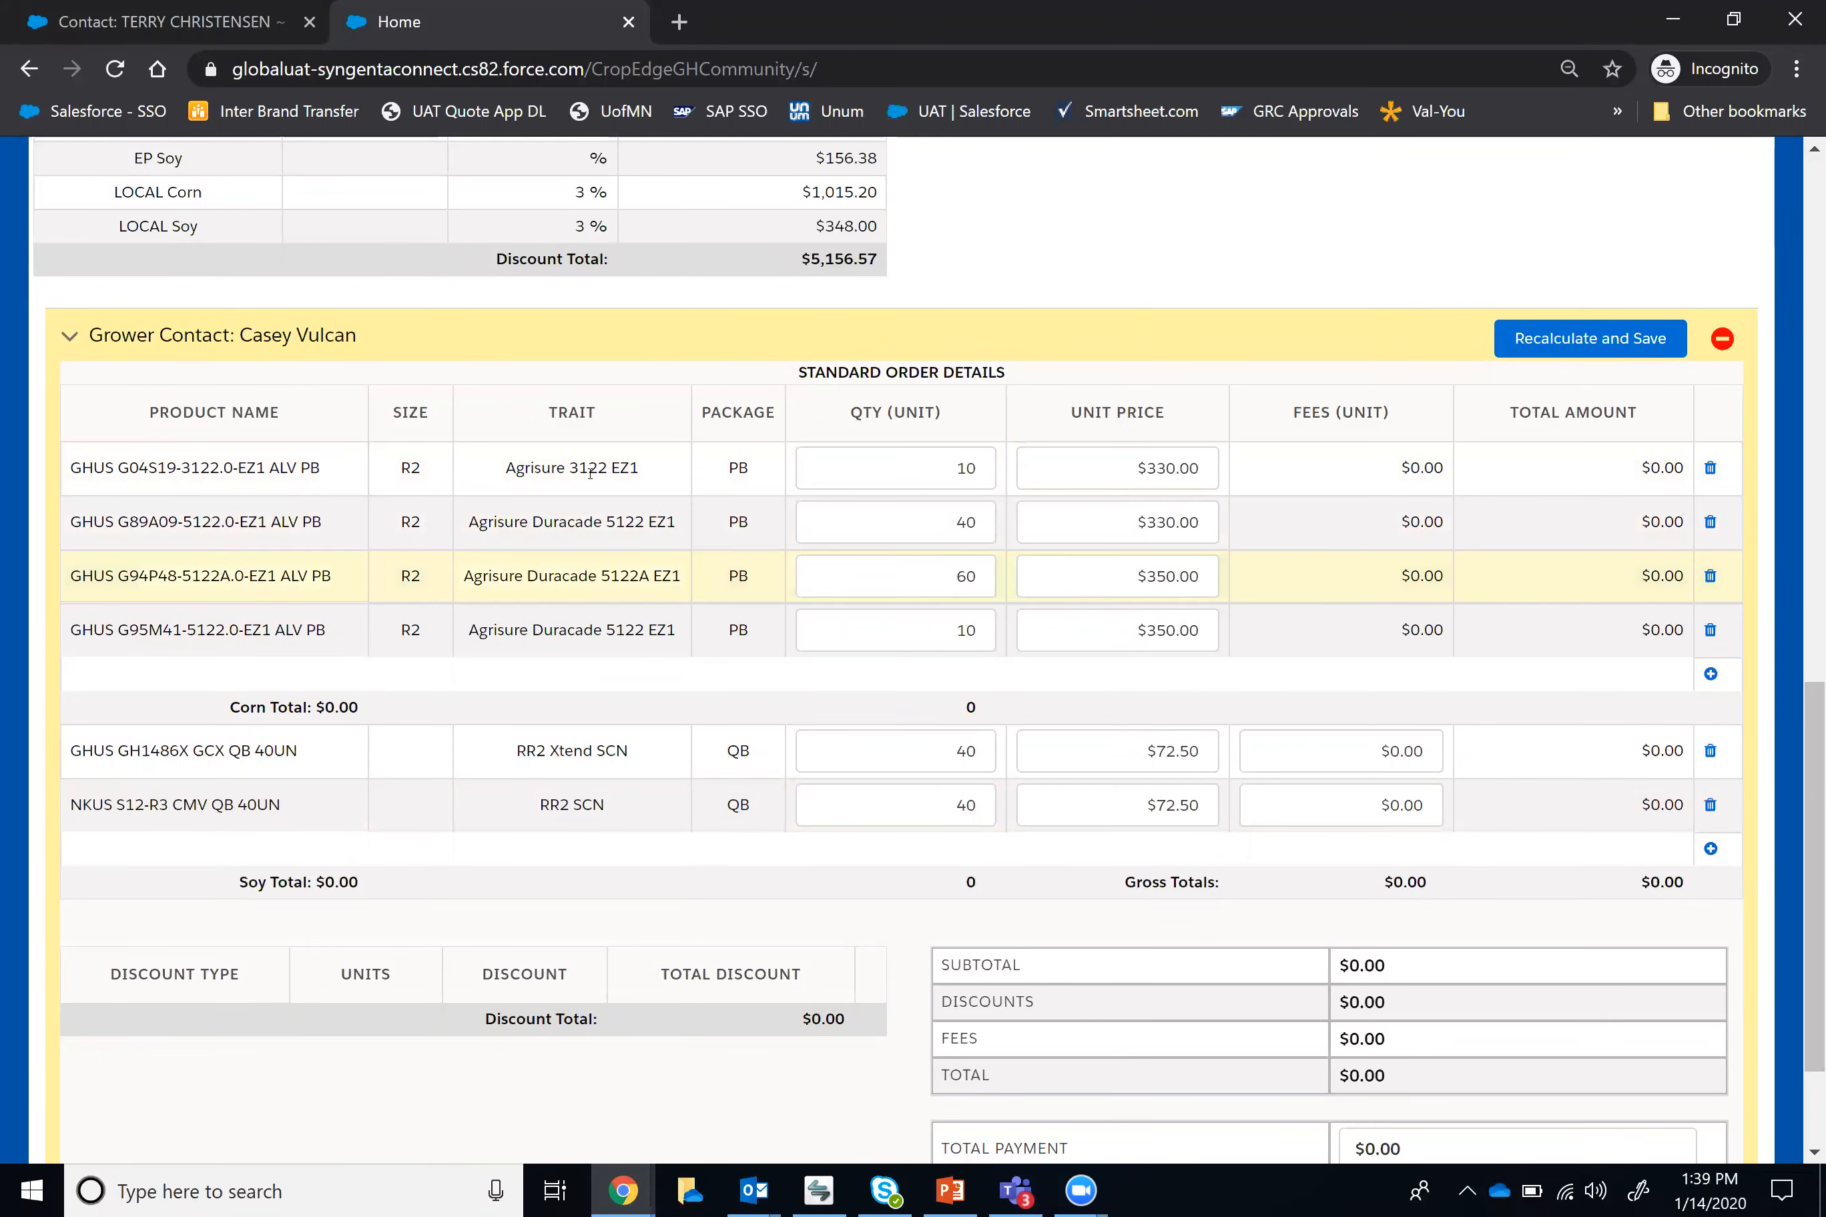
scroll(913, 572, down, 3)
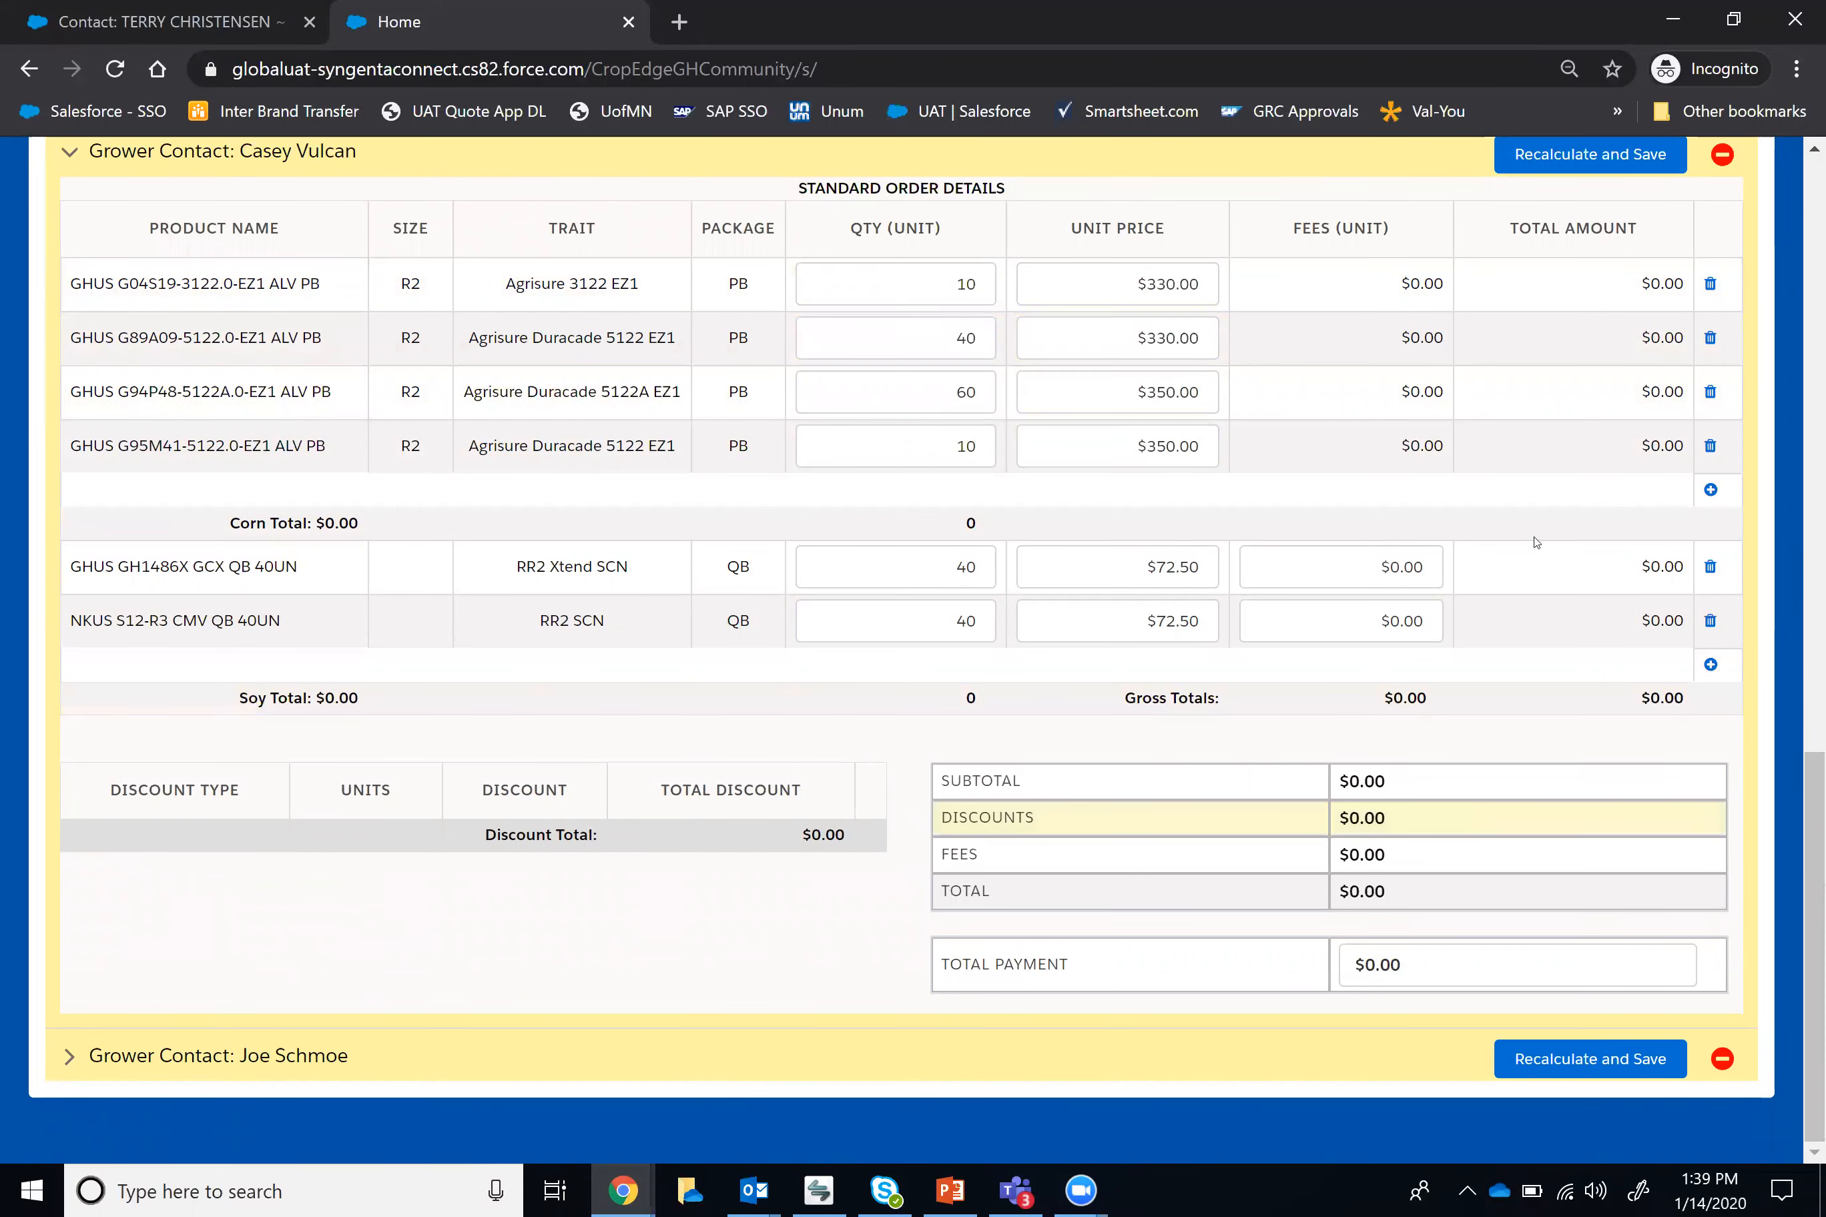
scroll(1508, 550, up, 2)
click(1566, 291)
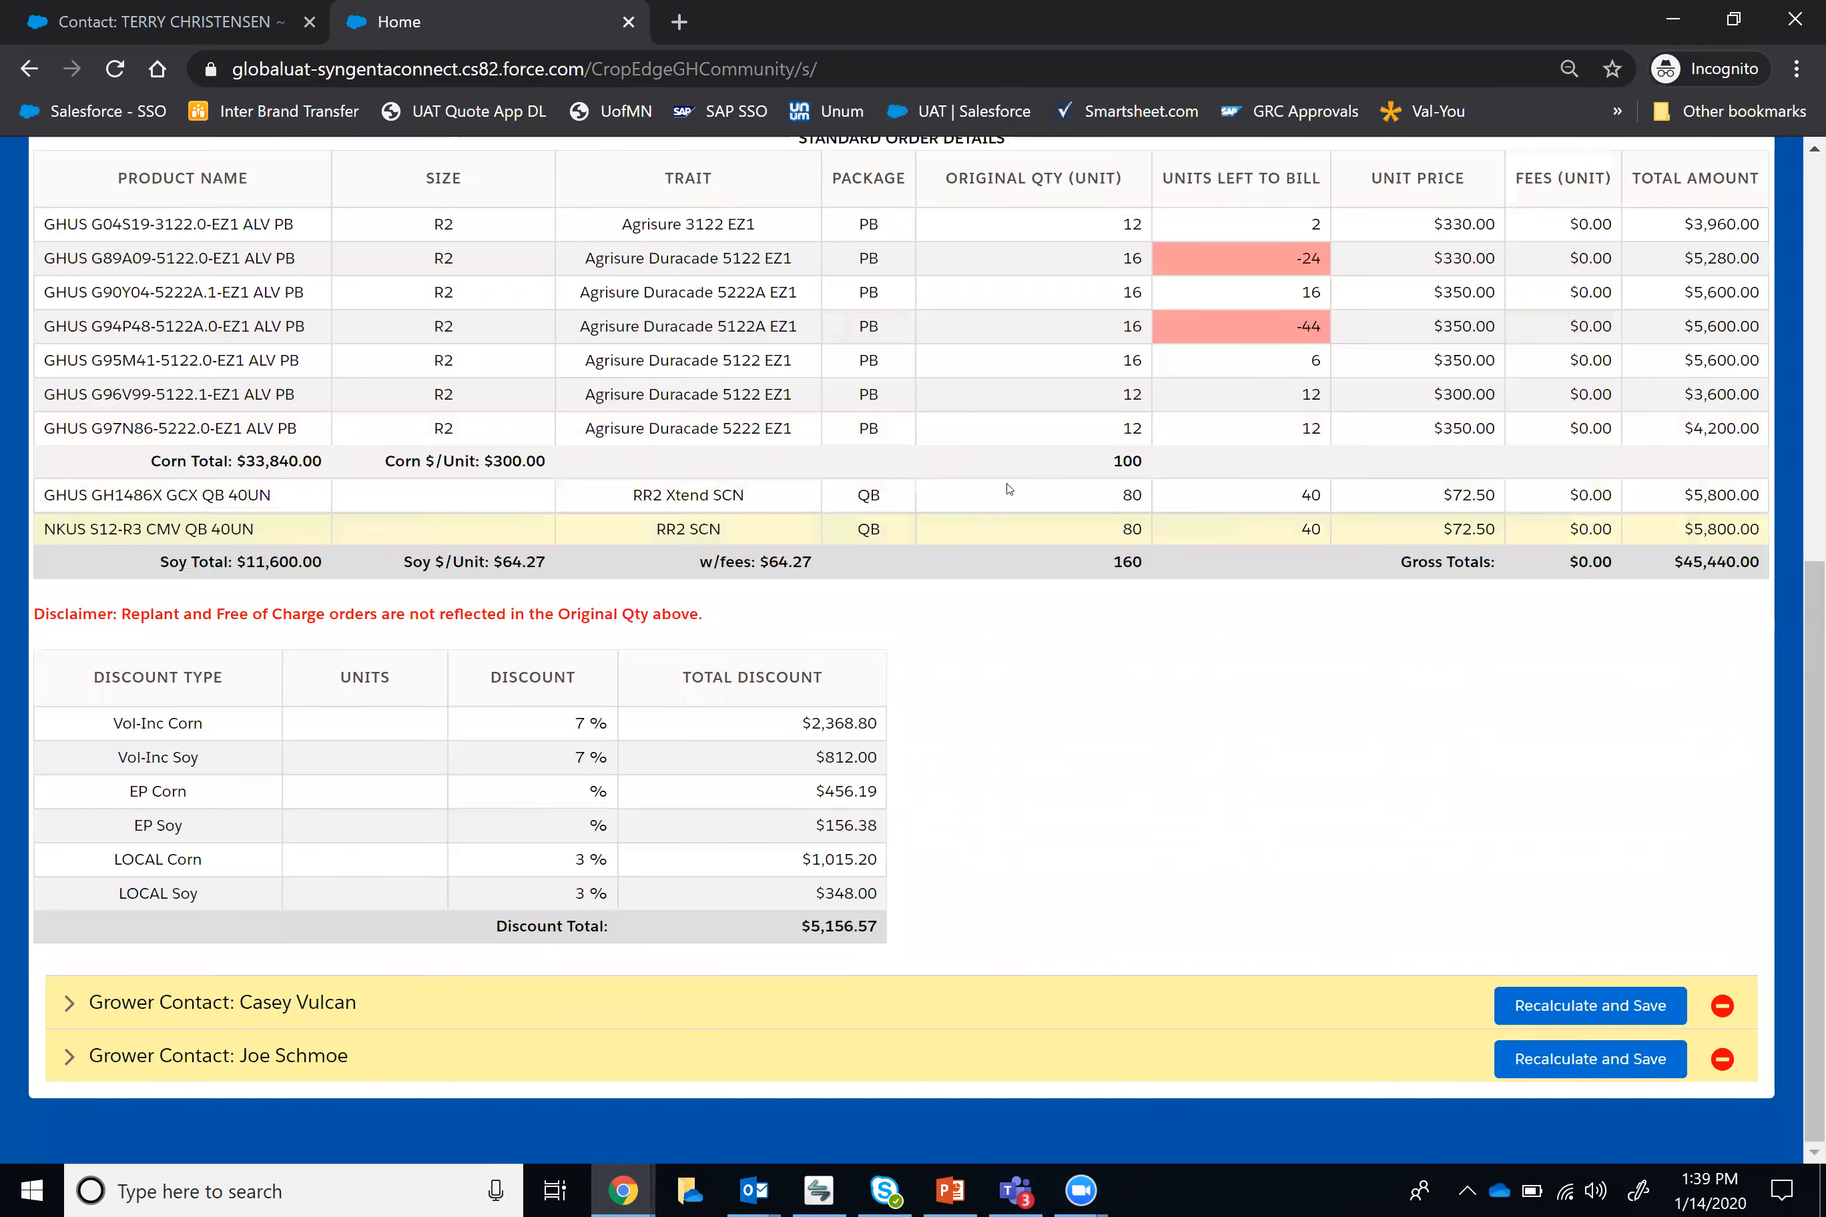
Step: Reopen the first contact's split, set GHUS G89A09-5122.0-EZ1 and GHUS G94P48-5122A.0-EZ1 to 10 units each, and recalculate and save it
scroll(1000, 497, up, 2)
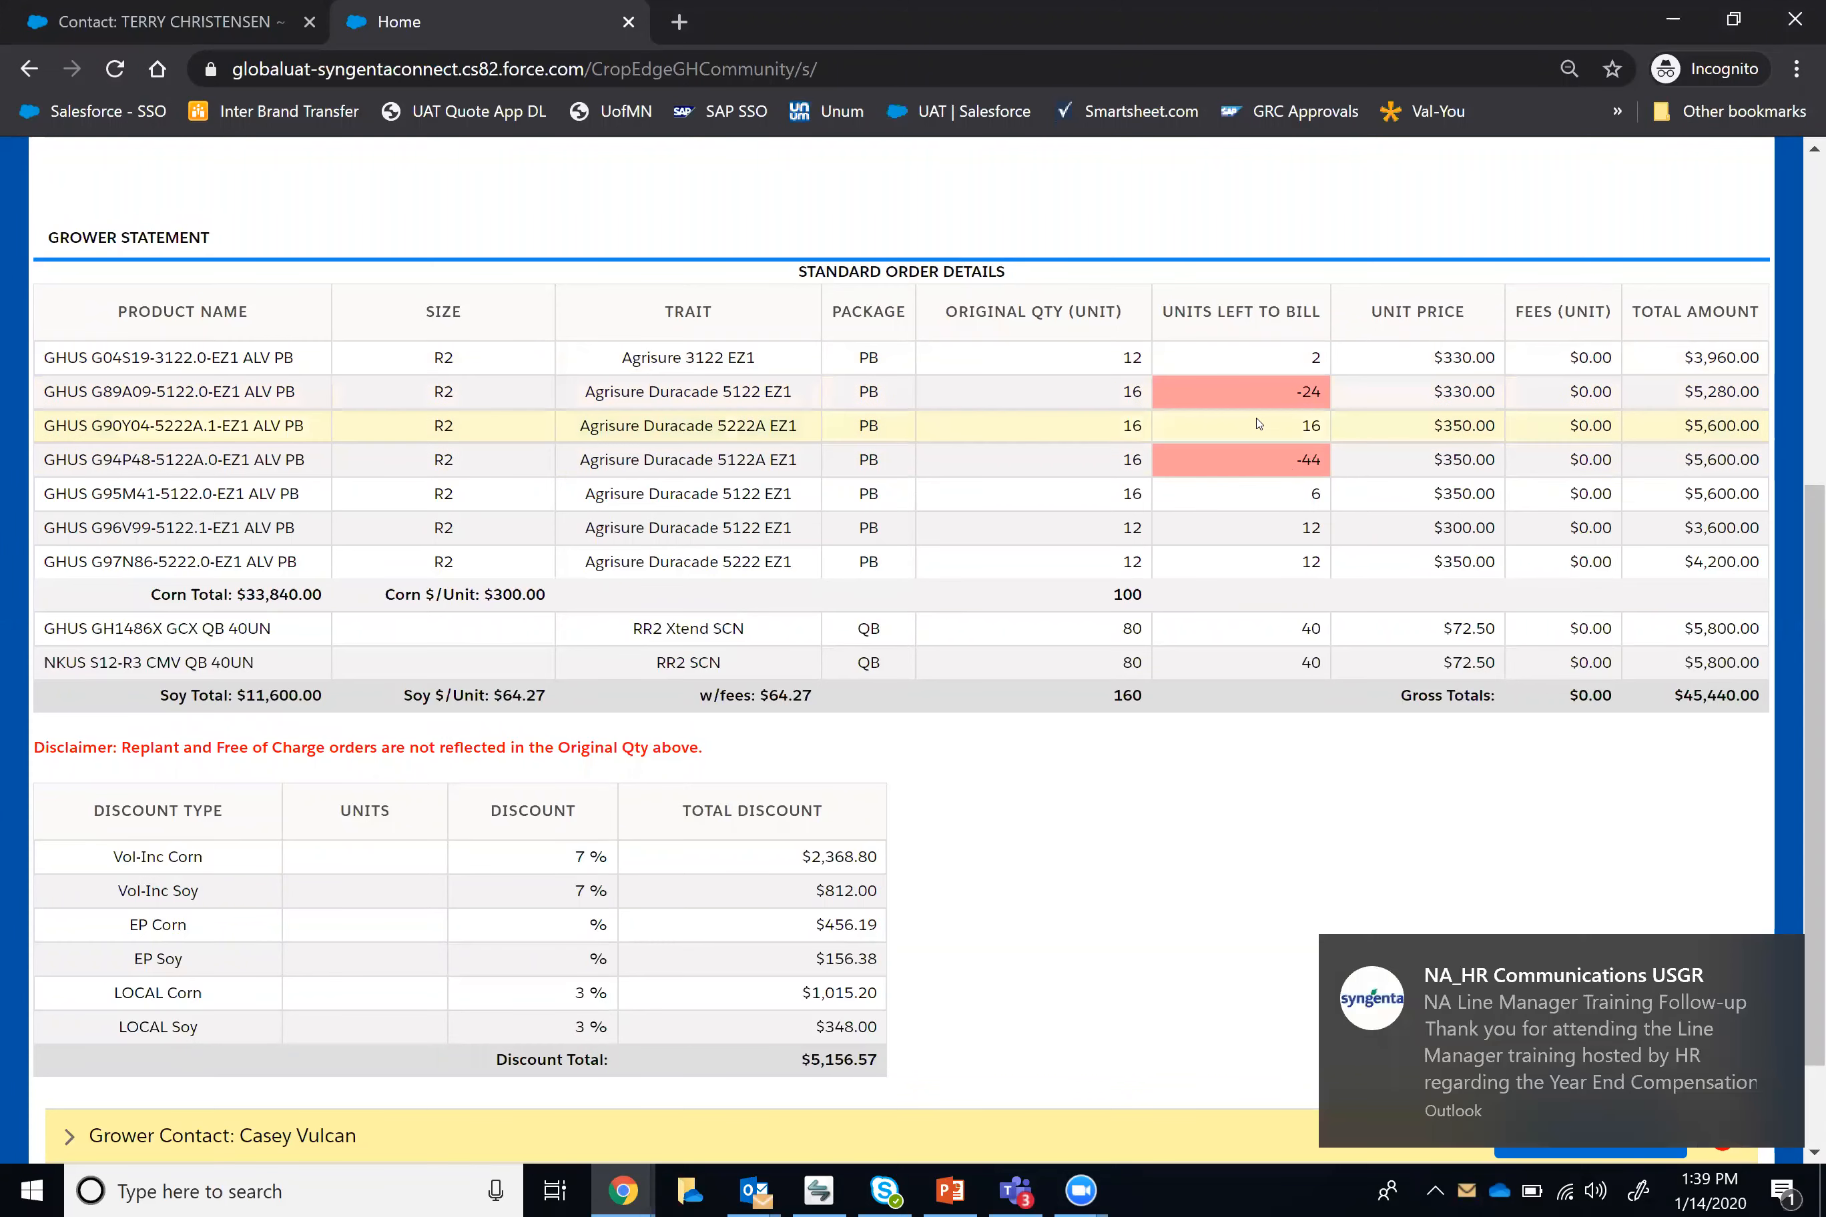
scroll(1269, 466, down, 2)
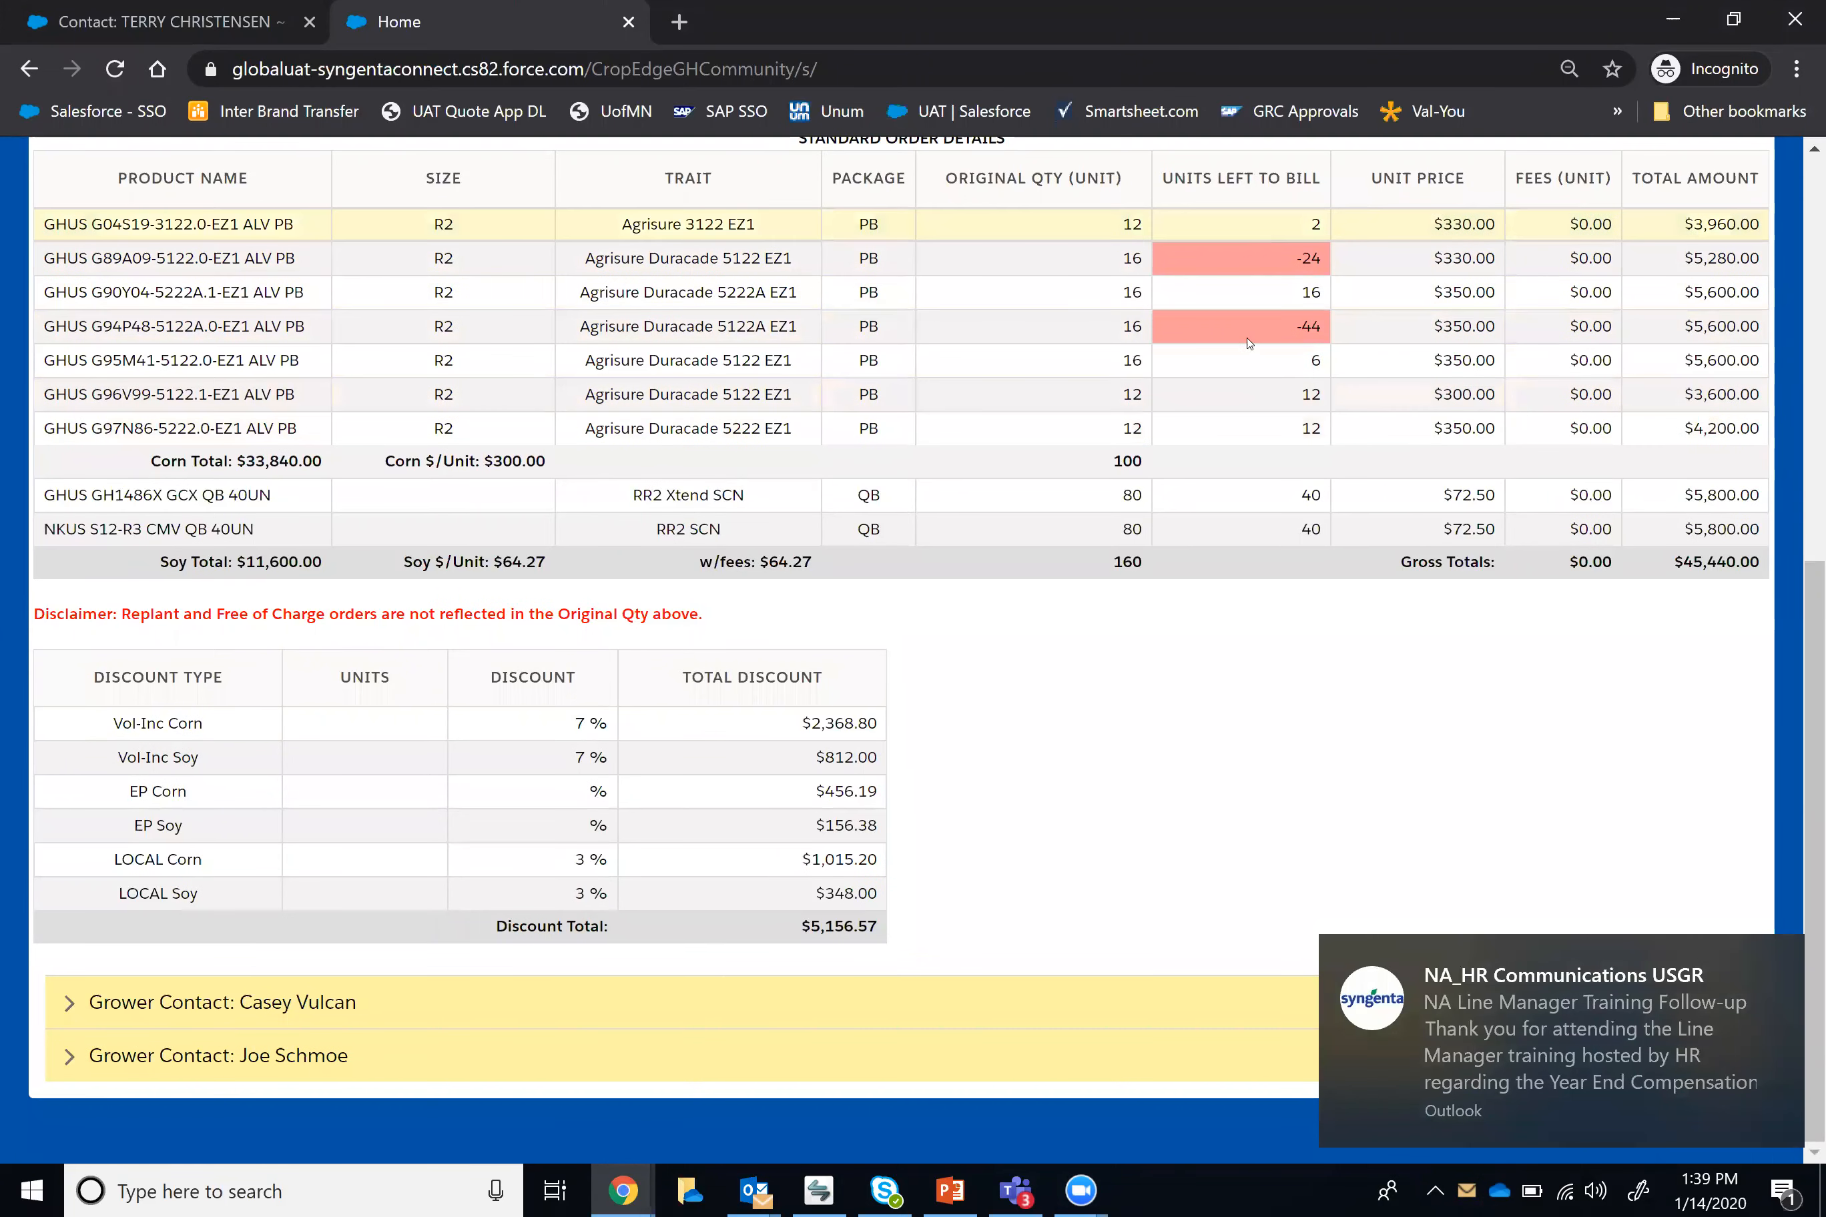
click(336, 999)
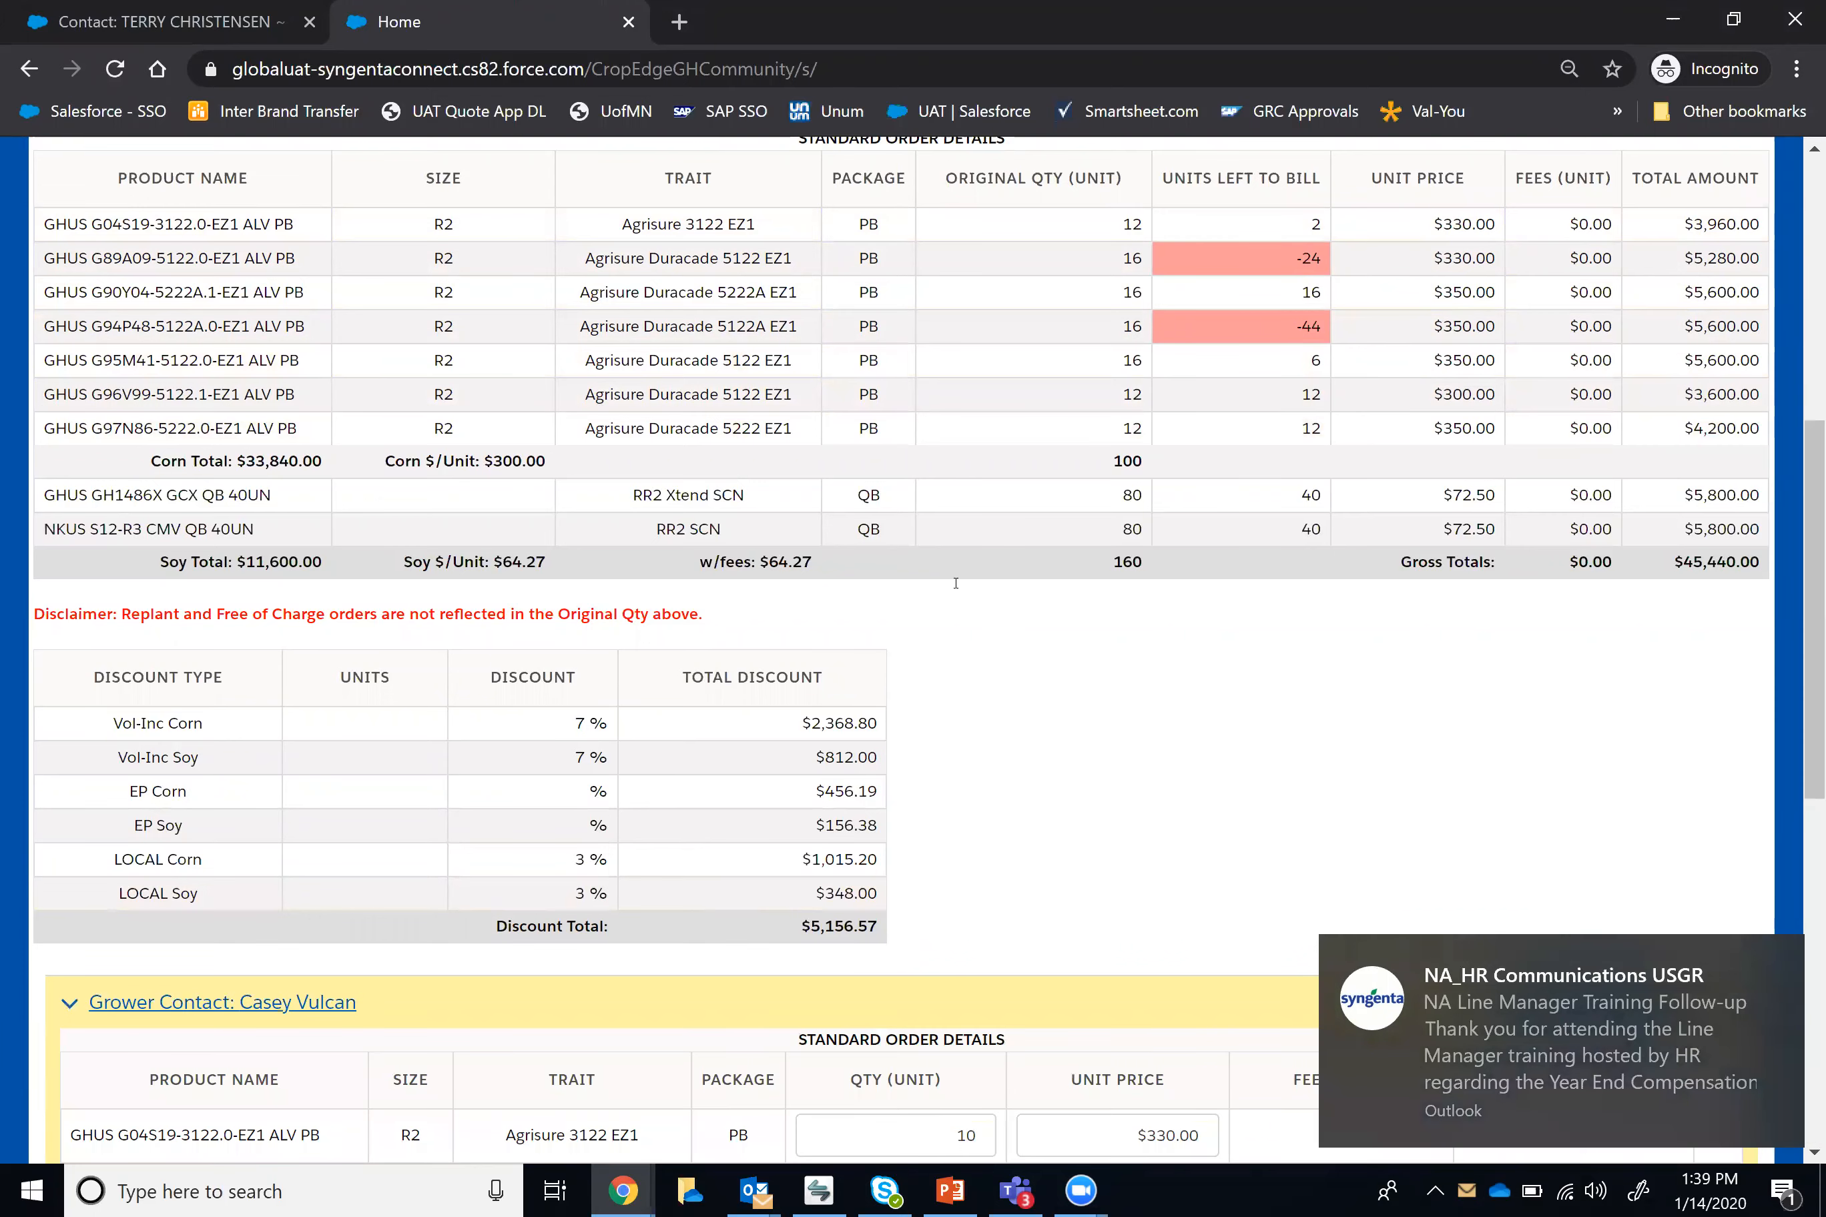
scroll(955, 583, down, 10)
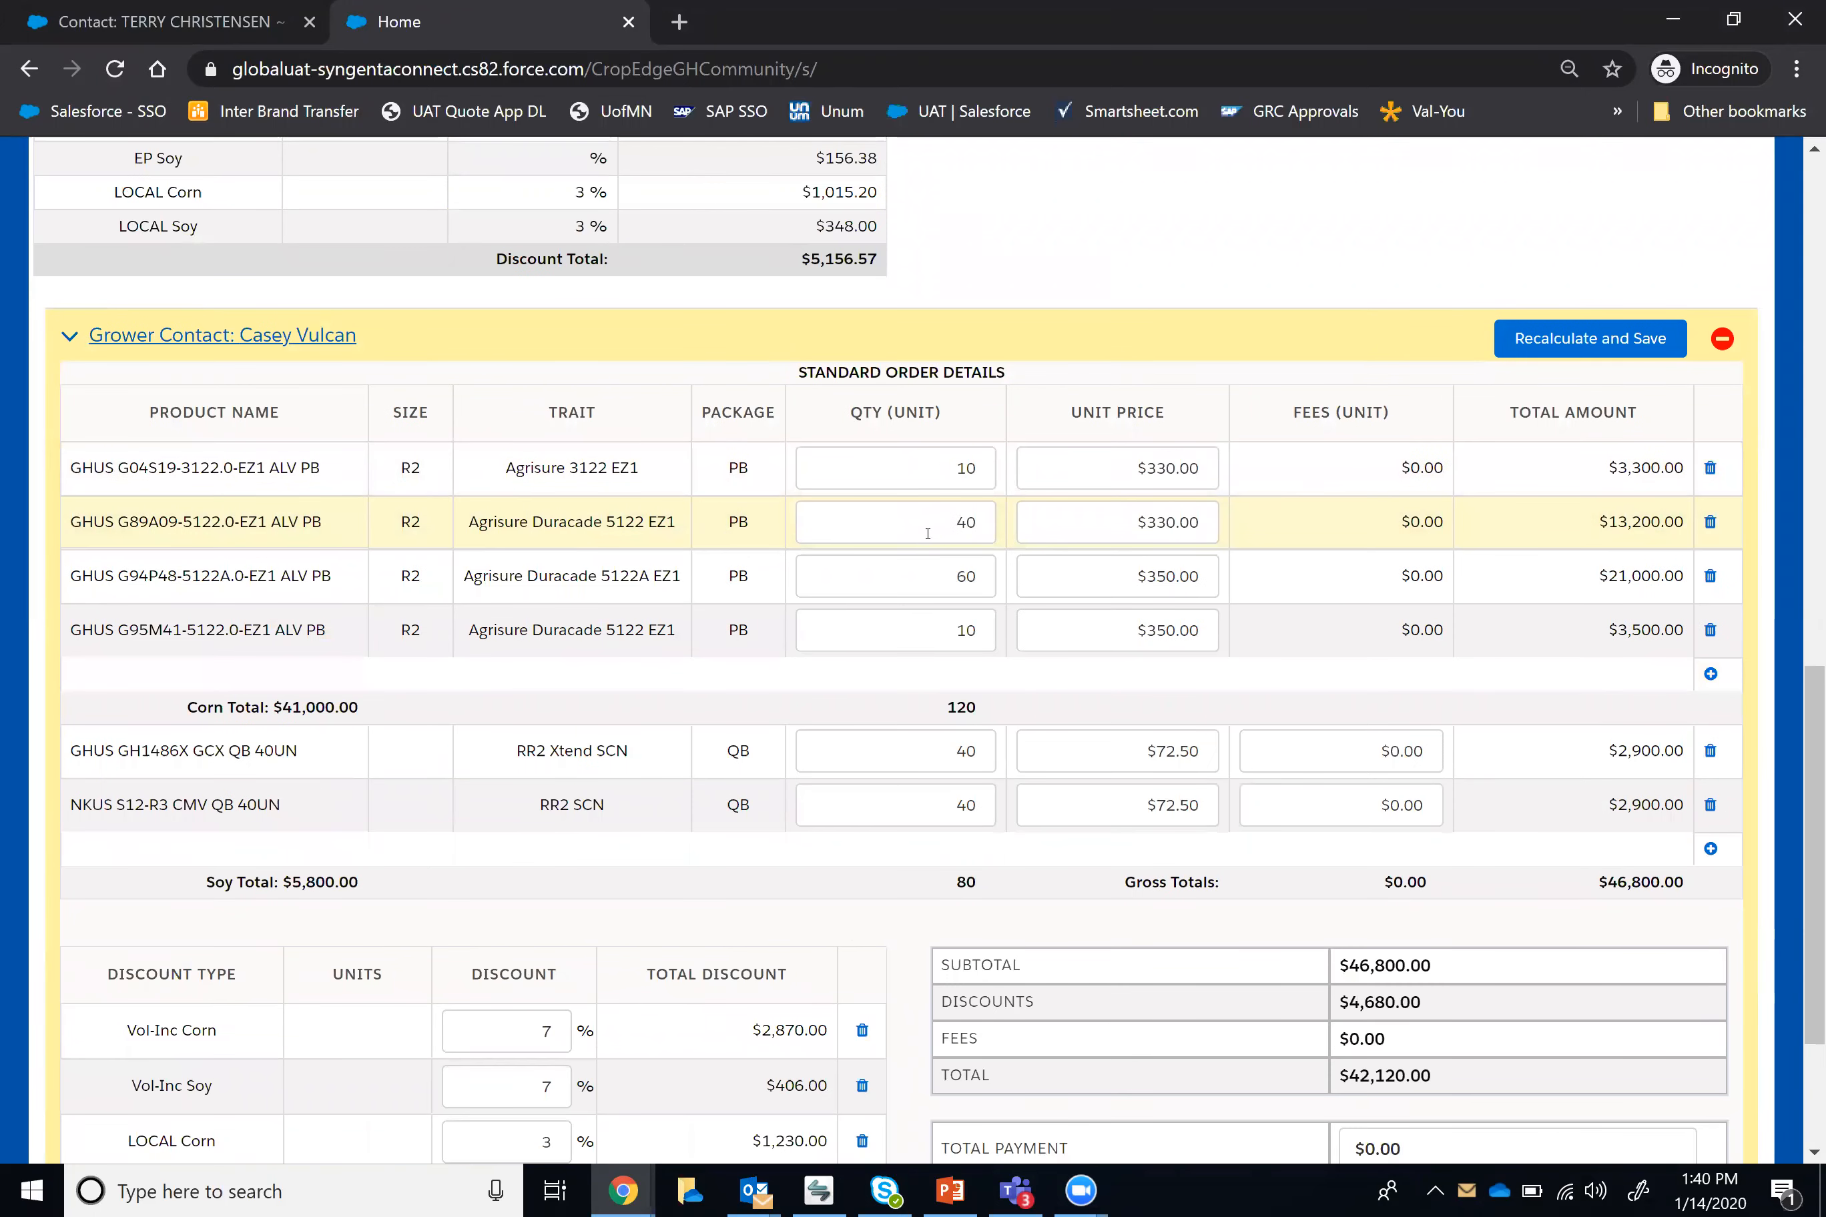
double_click(991, 524)
text(10)
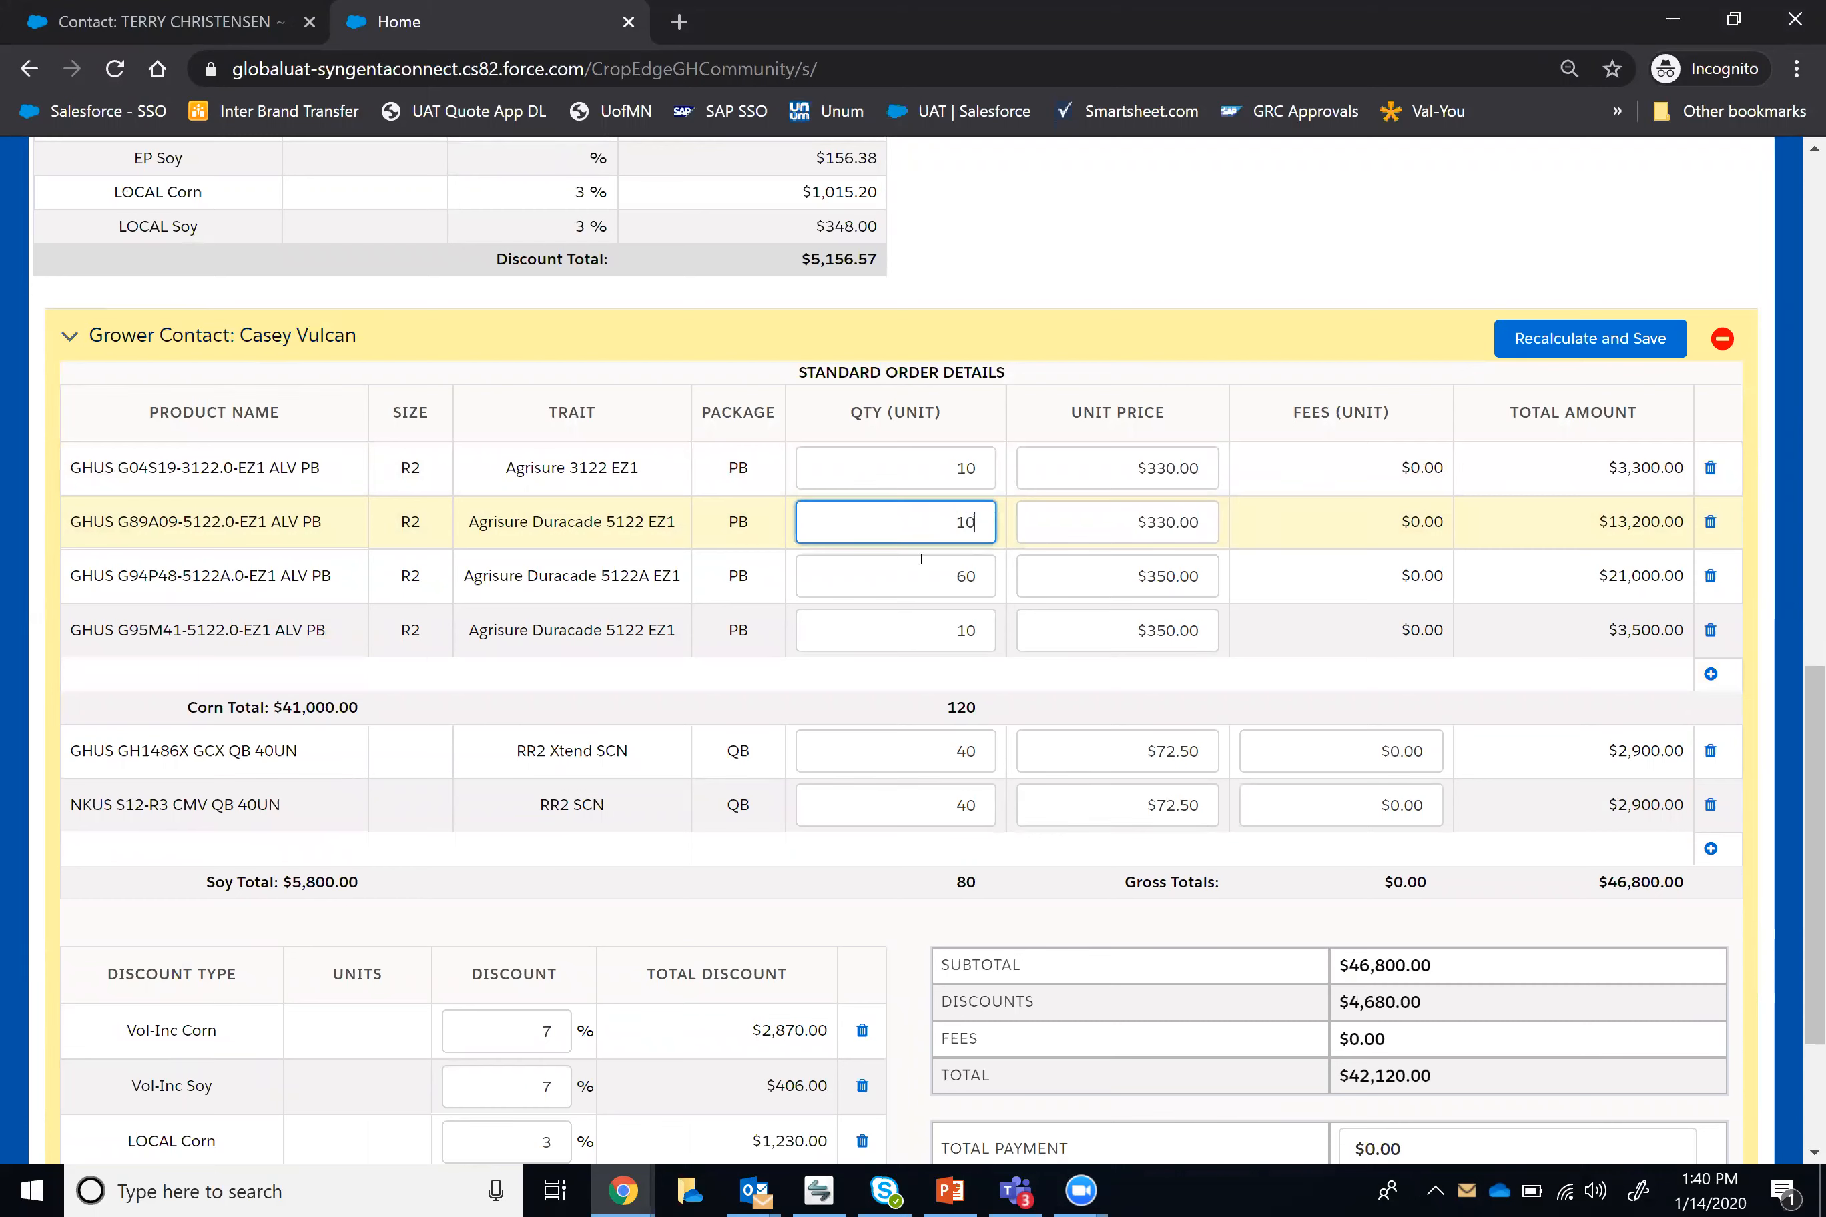
double_click(925, 585)
text(10)
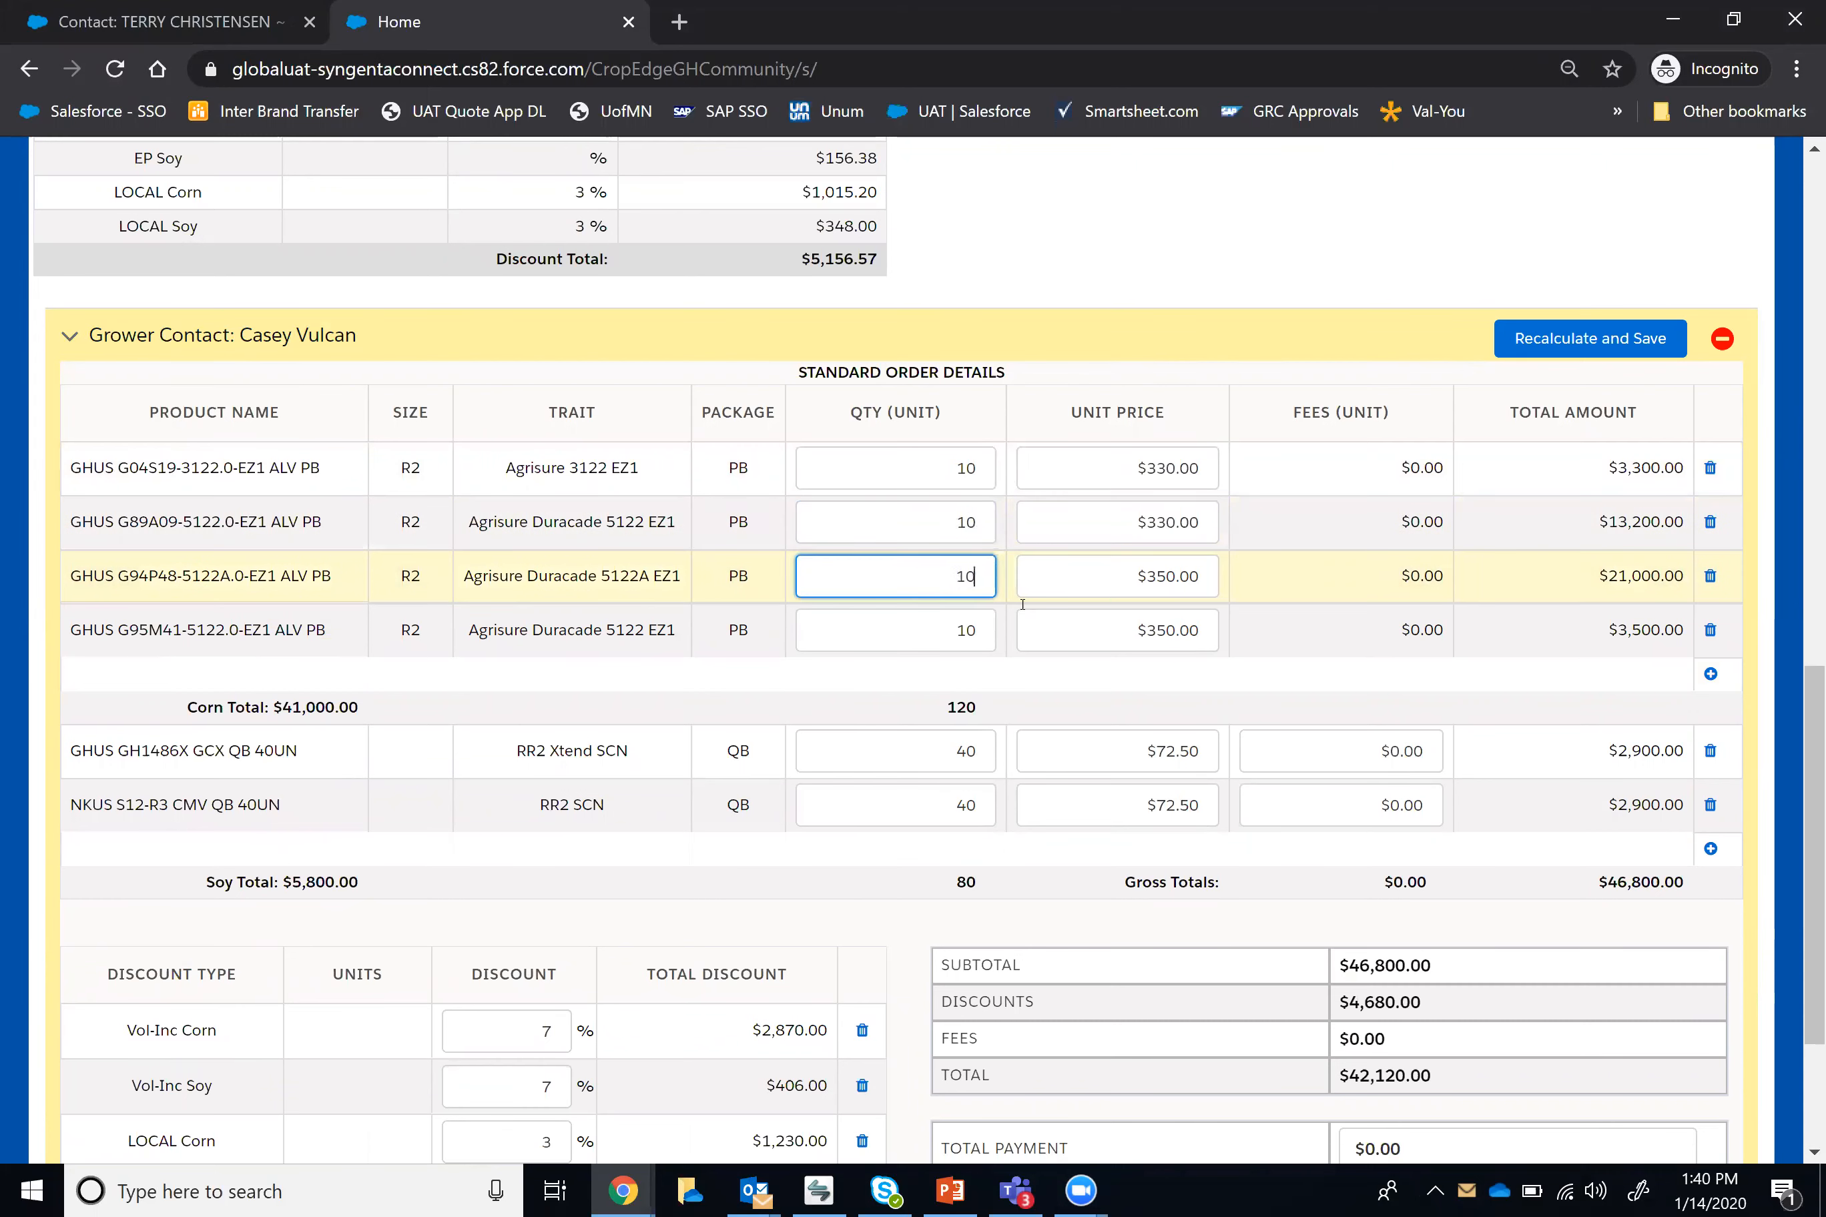
click(1568, 351)
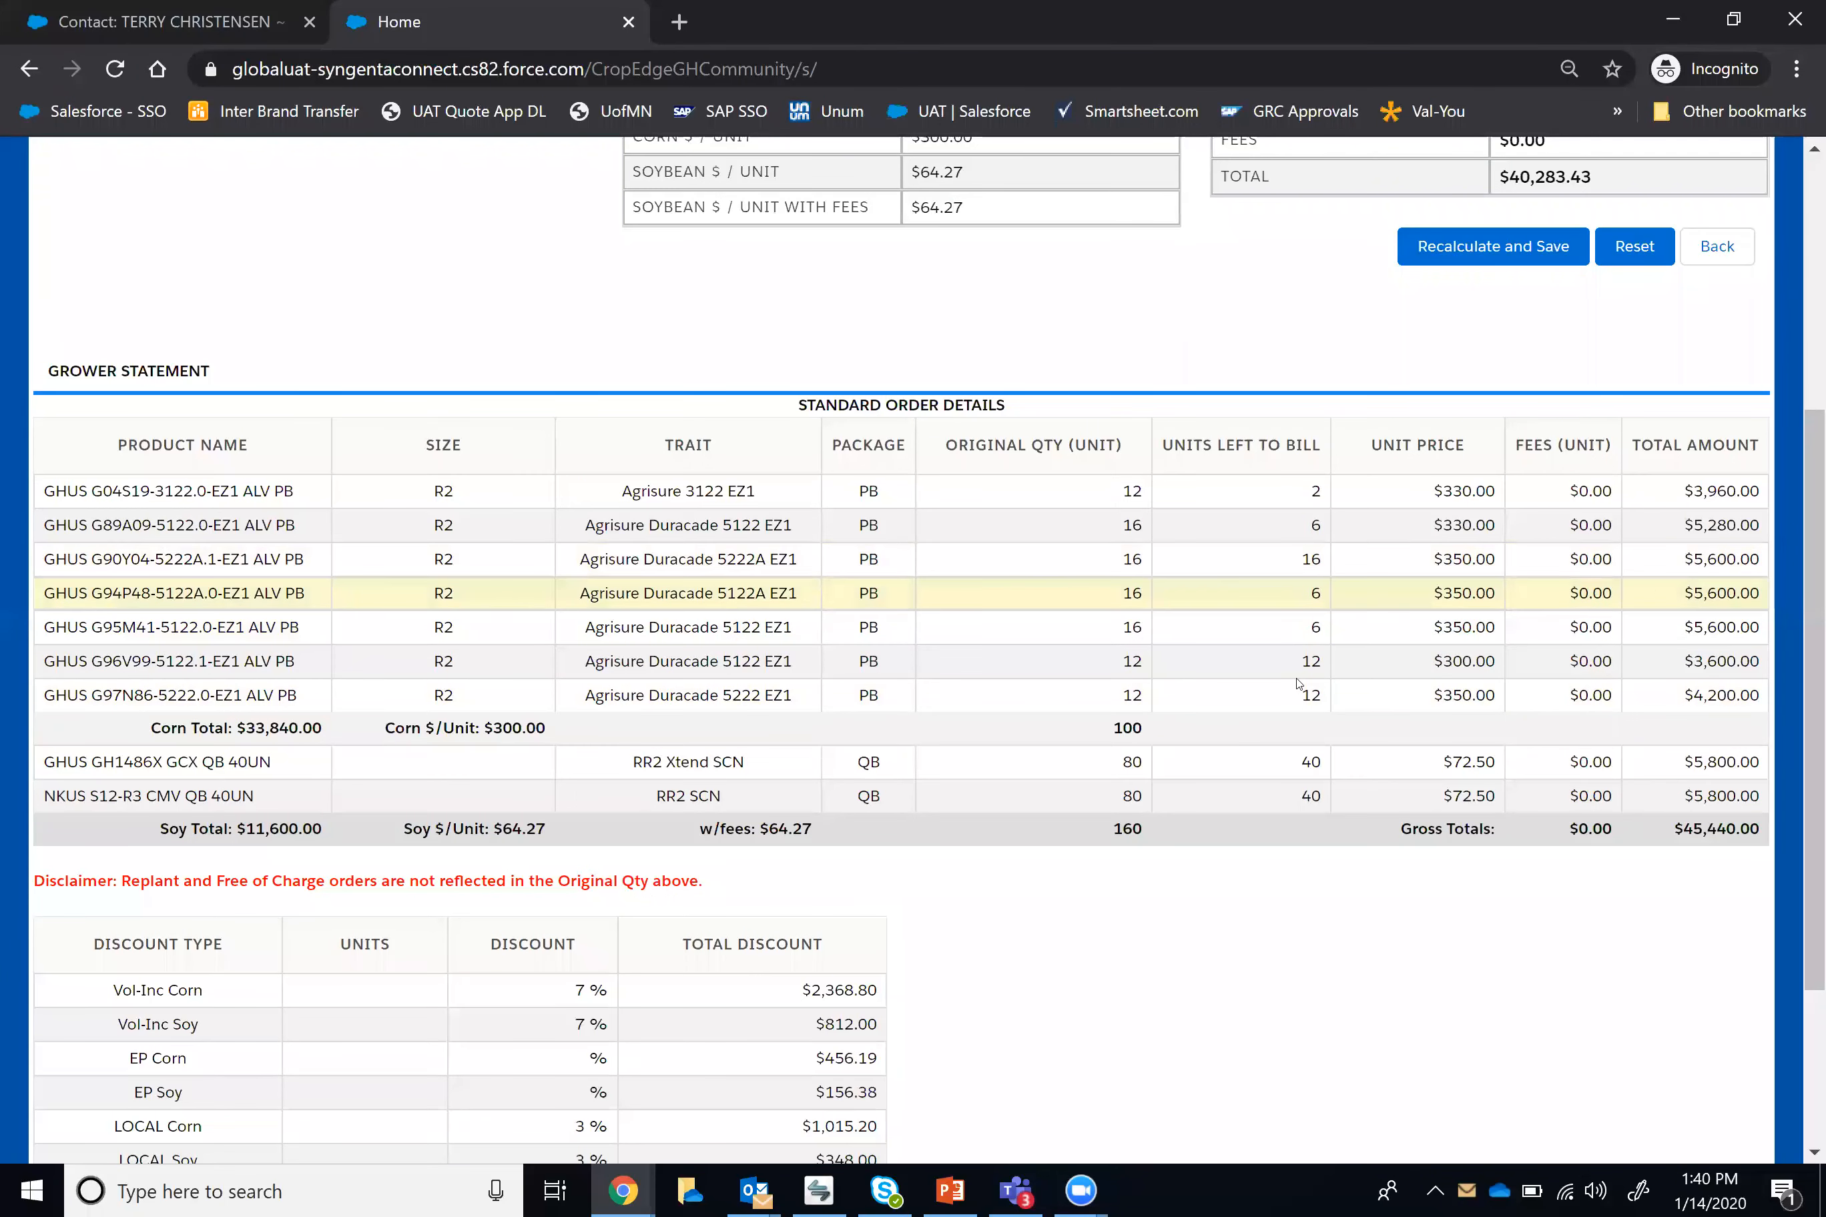
Step: Reopen the first contact's split and compare its product quantities, discounts and totals with the grower's overall discounts
scroll(1295, 750, down, 3)
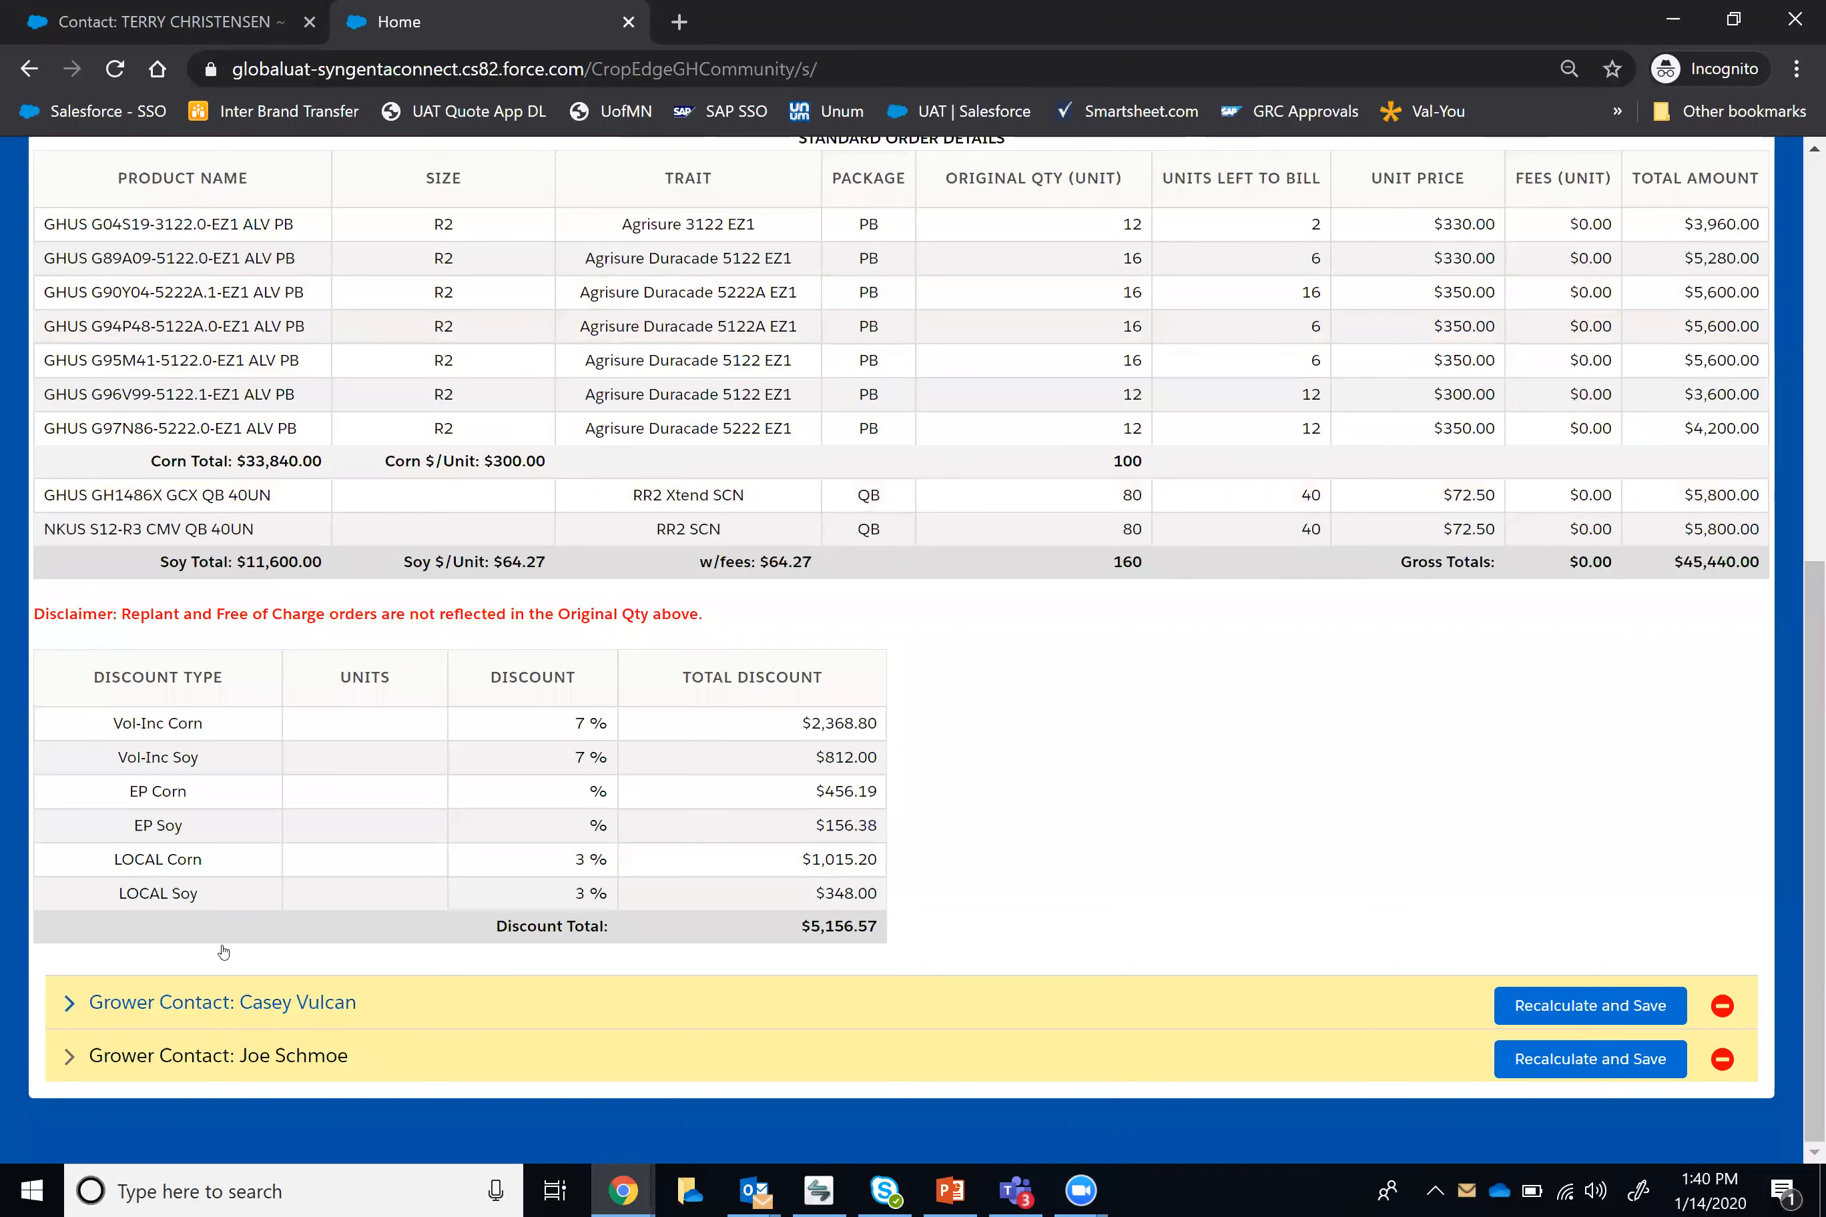
click(225, 1019)
scroll(1118, 599, down, 10)
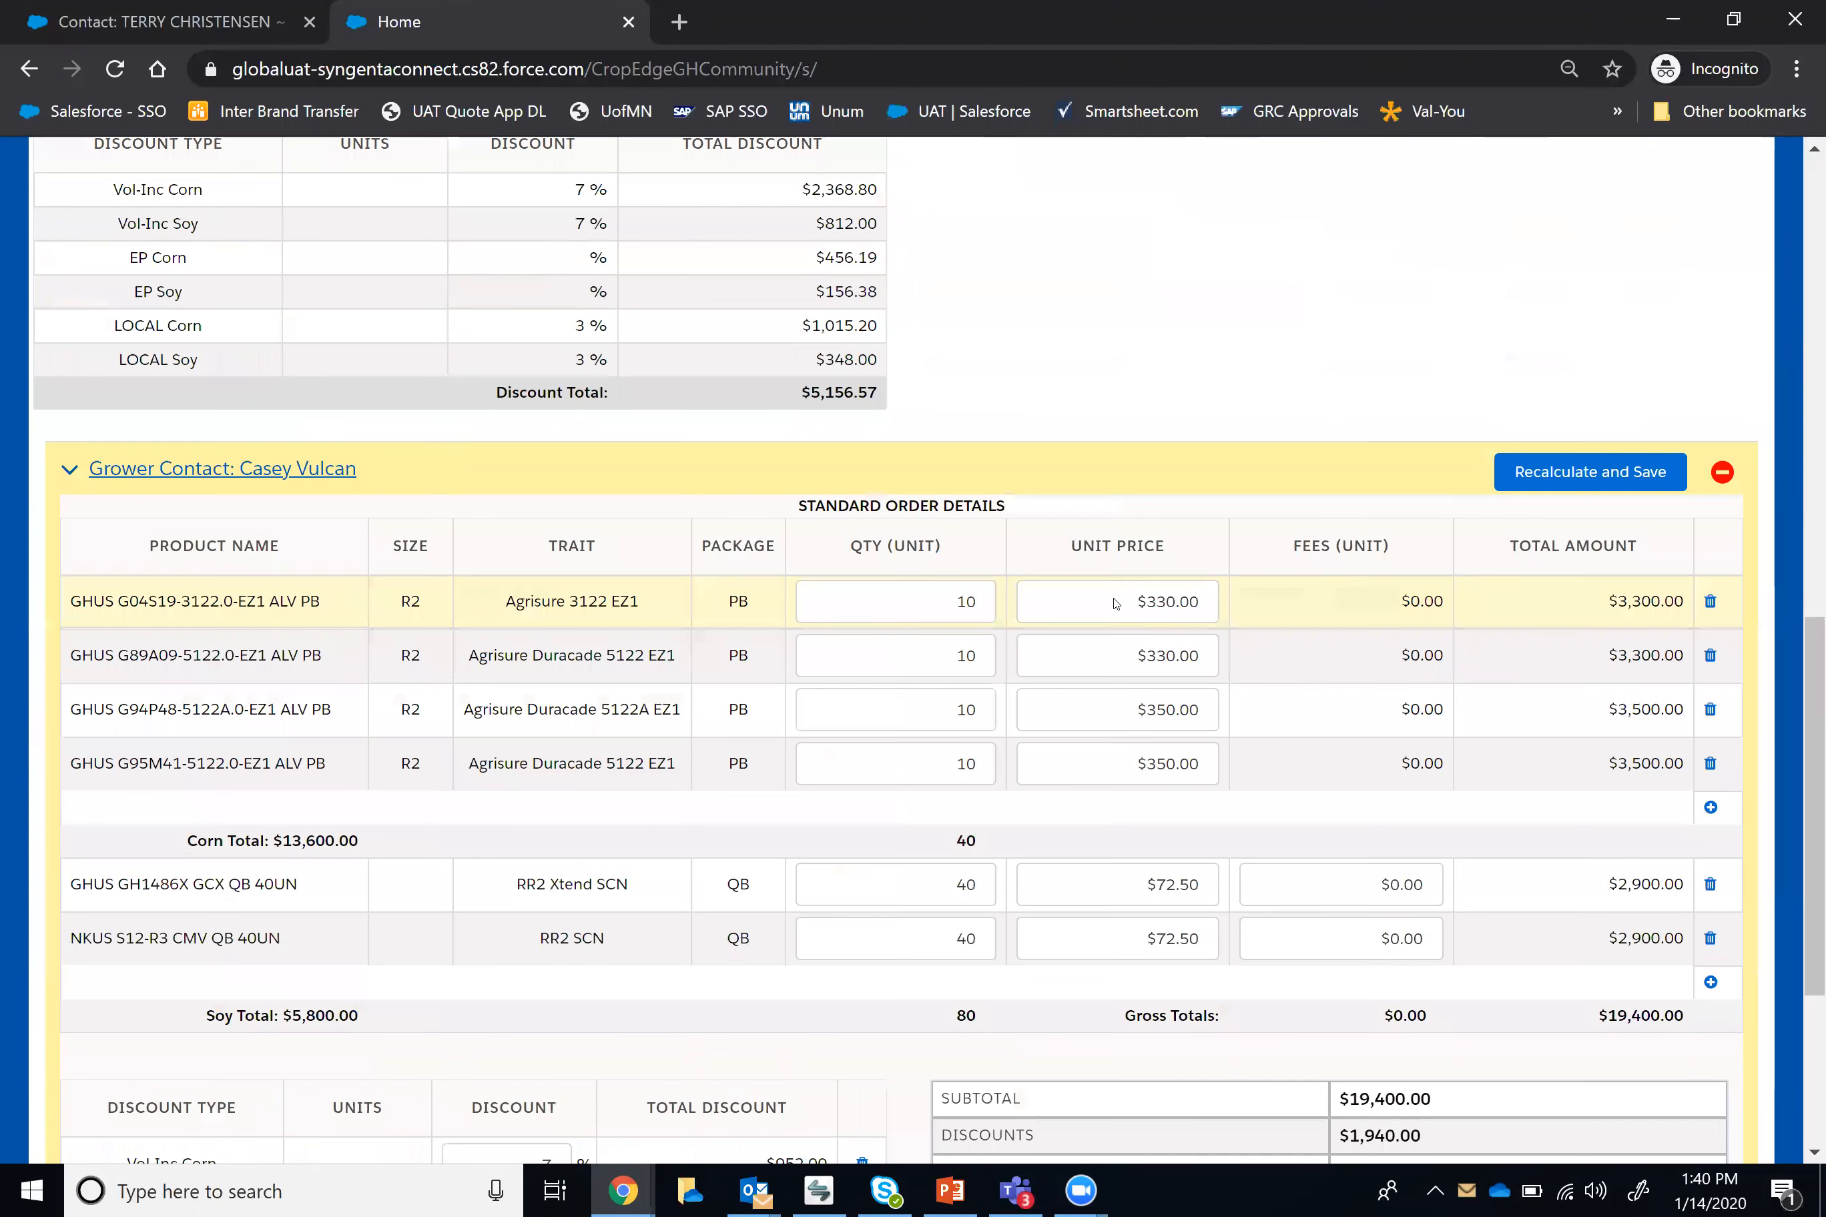
scroll(996, 443, up, 2)
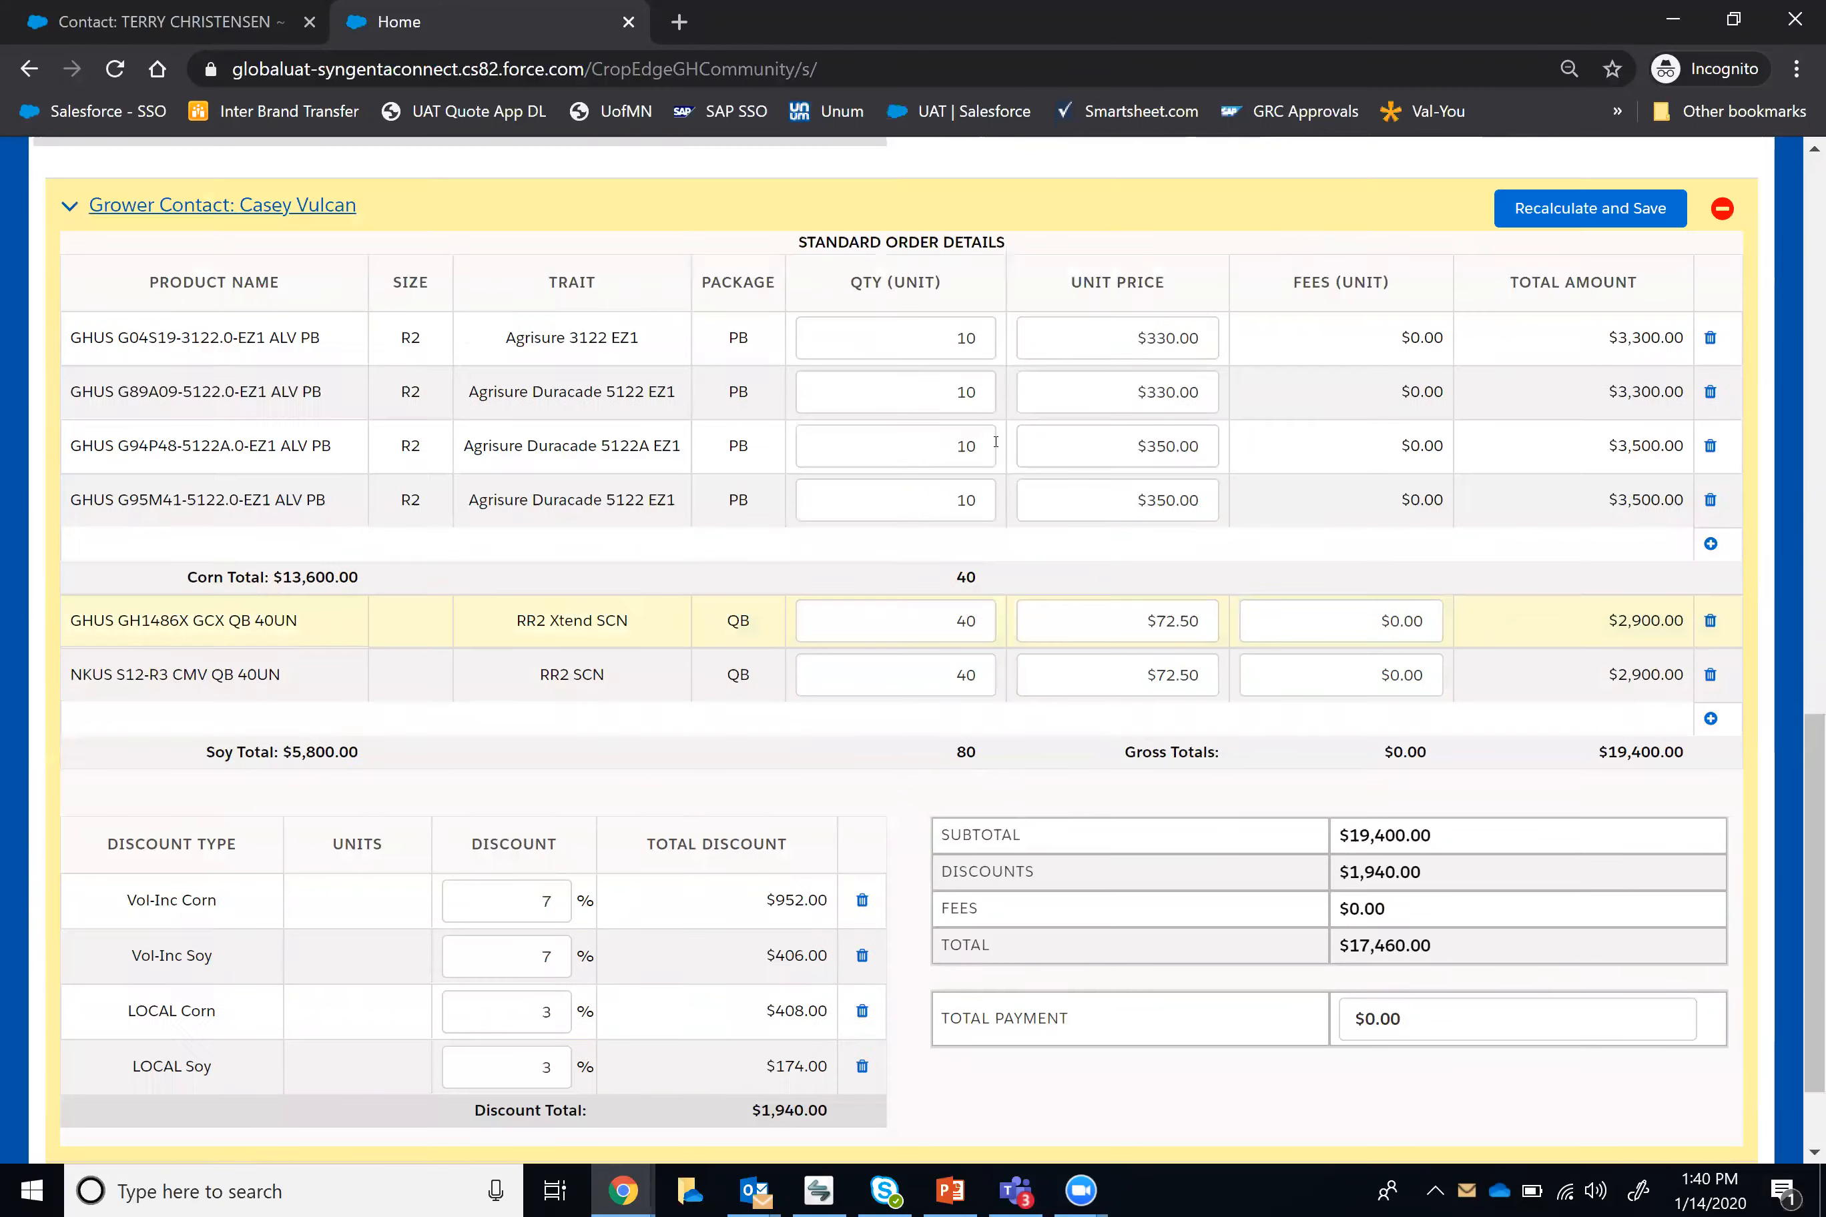
scroll(550, 627, down, 2)
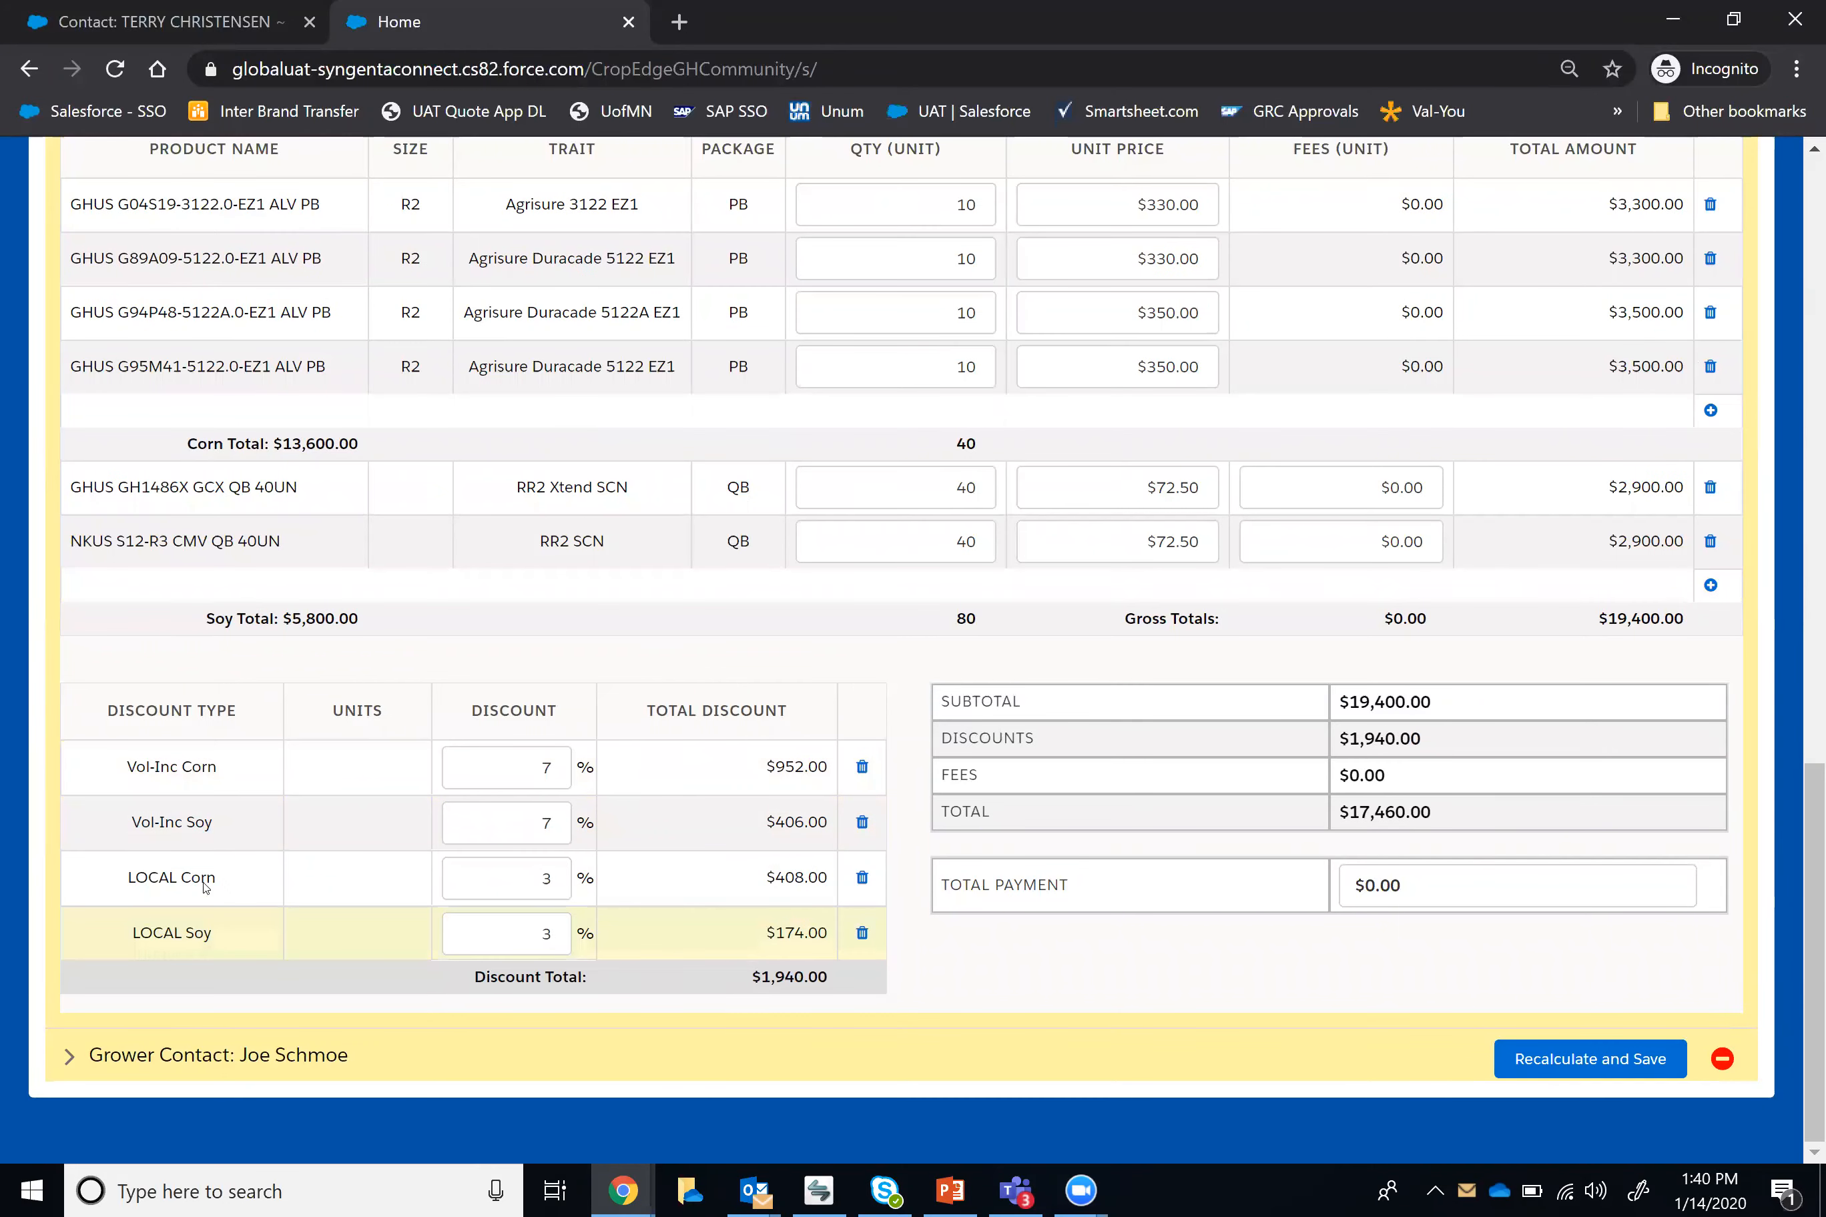
scroll(281, 832, up, 6)
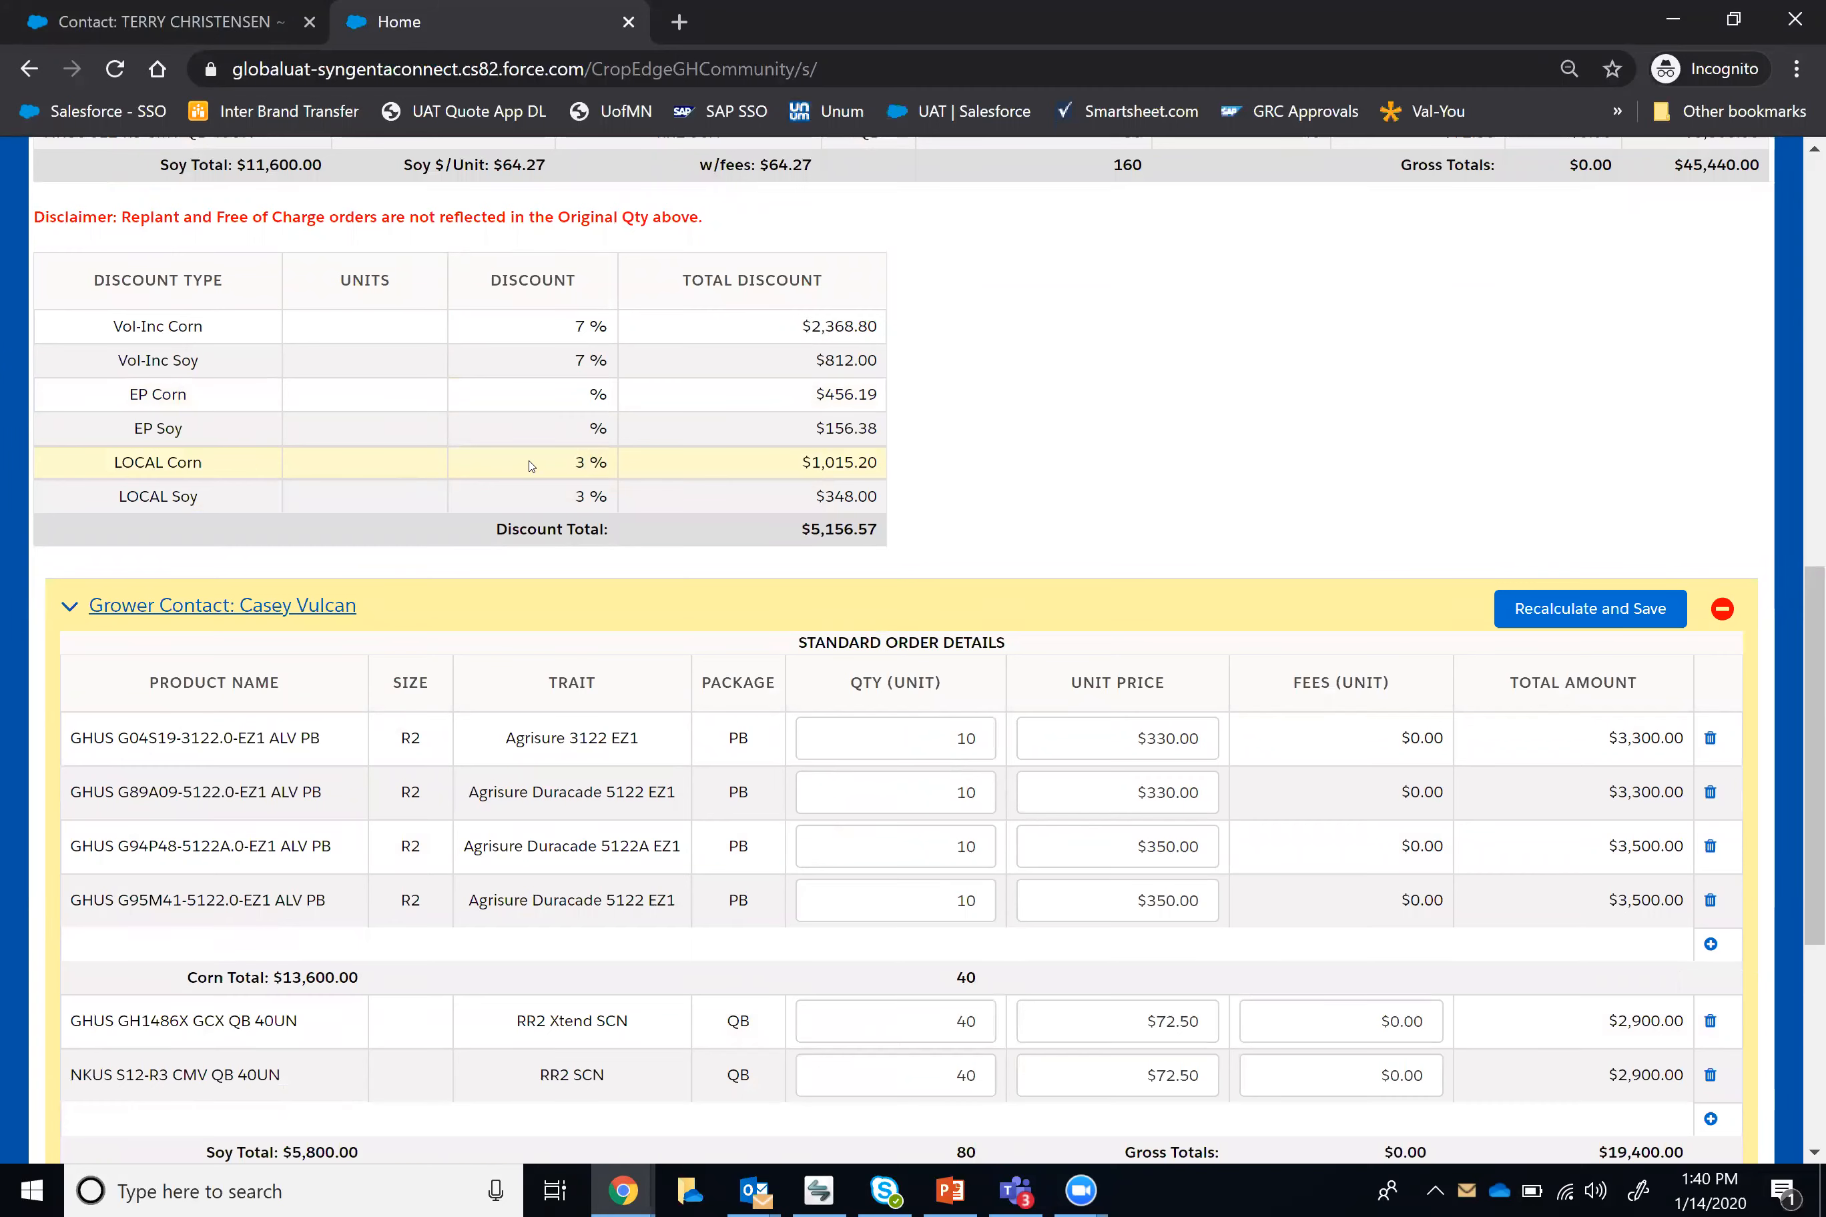
scroll(566, 396, down, 6)
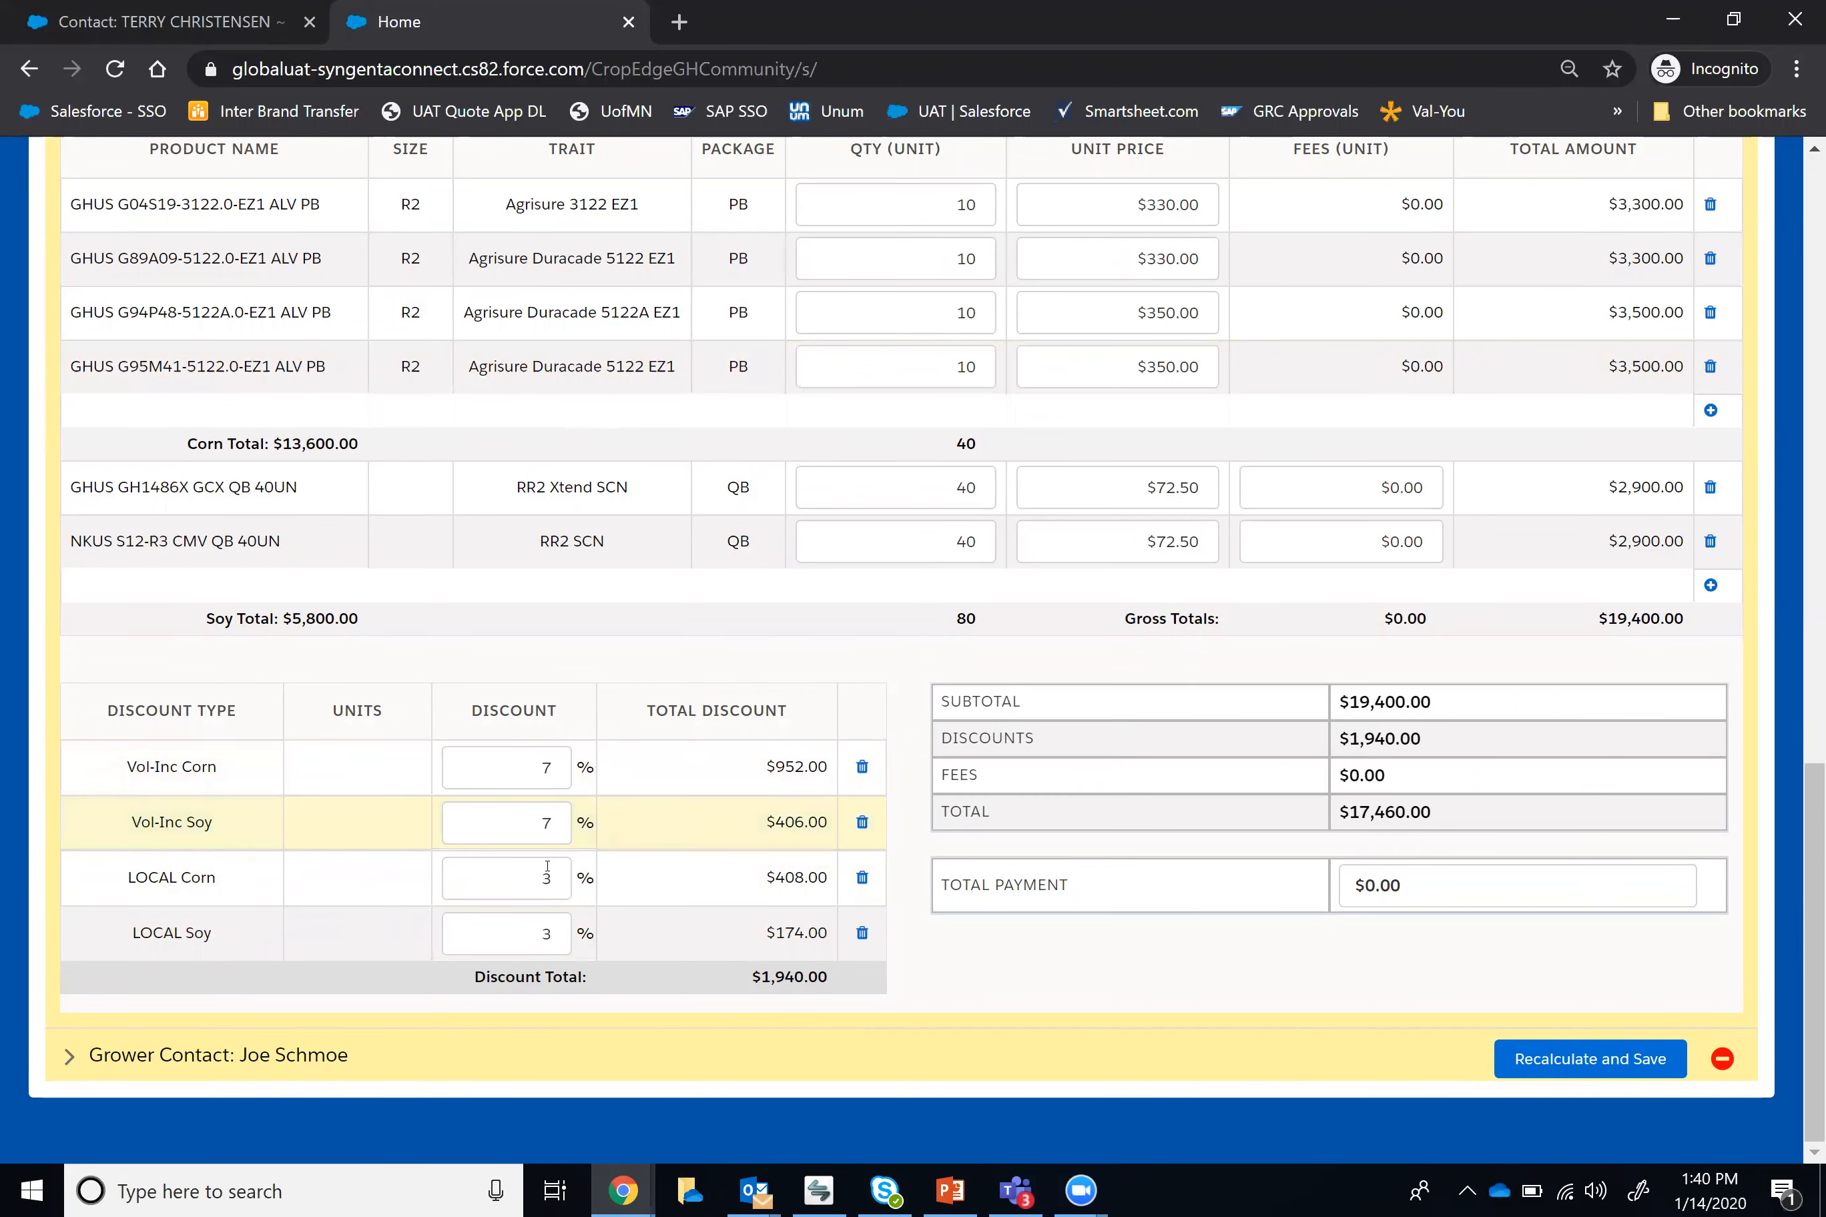
scroll(1153, 762, up, 2)
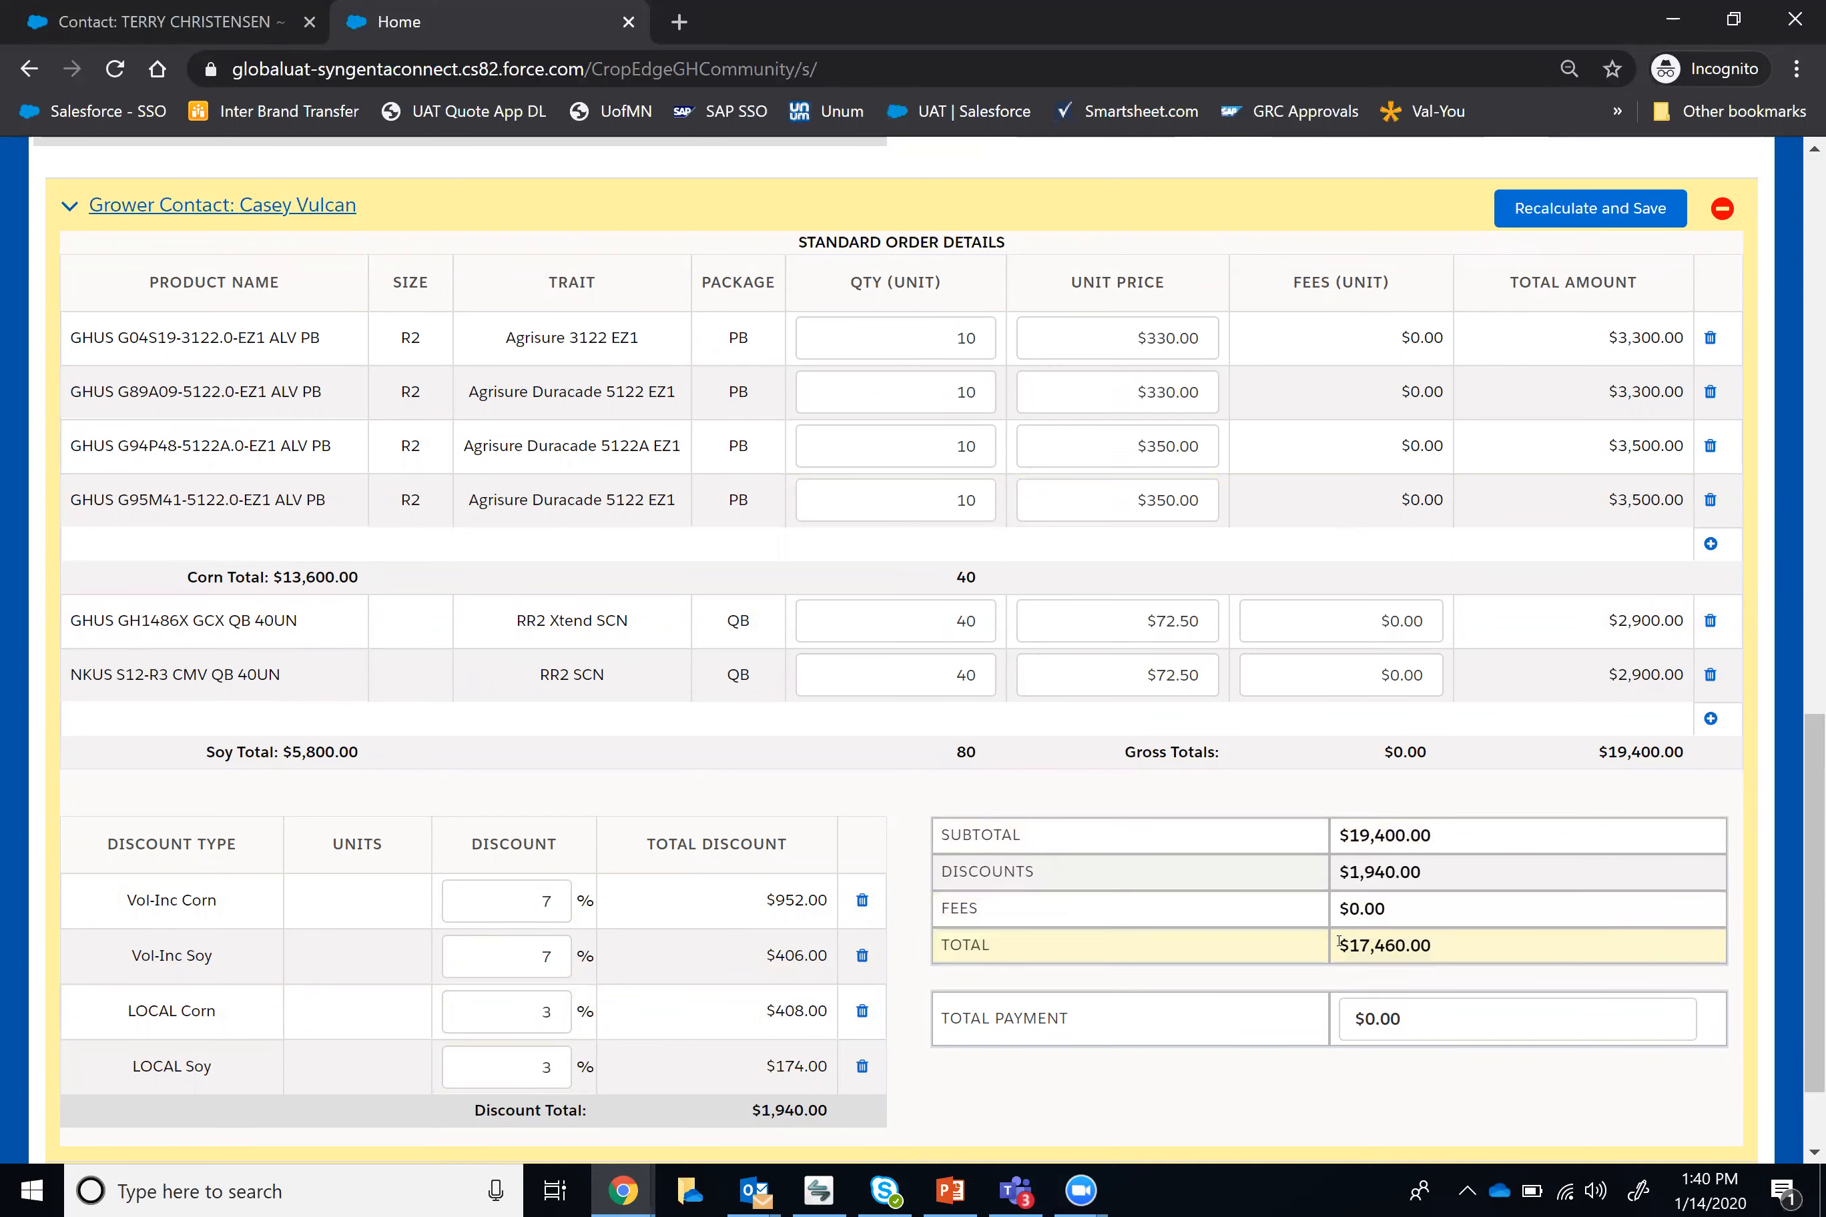
Step: Enter a total payment of 17460.00 for the first grower contact, then recalculate and save the split
click(1412, 1029)
text(1)
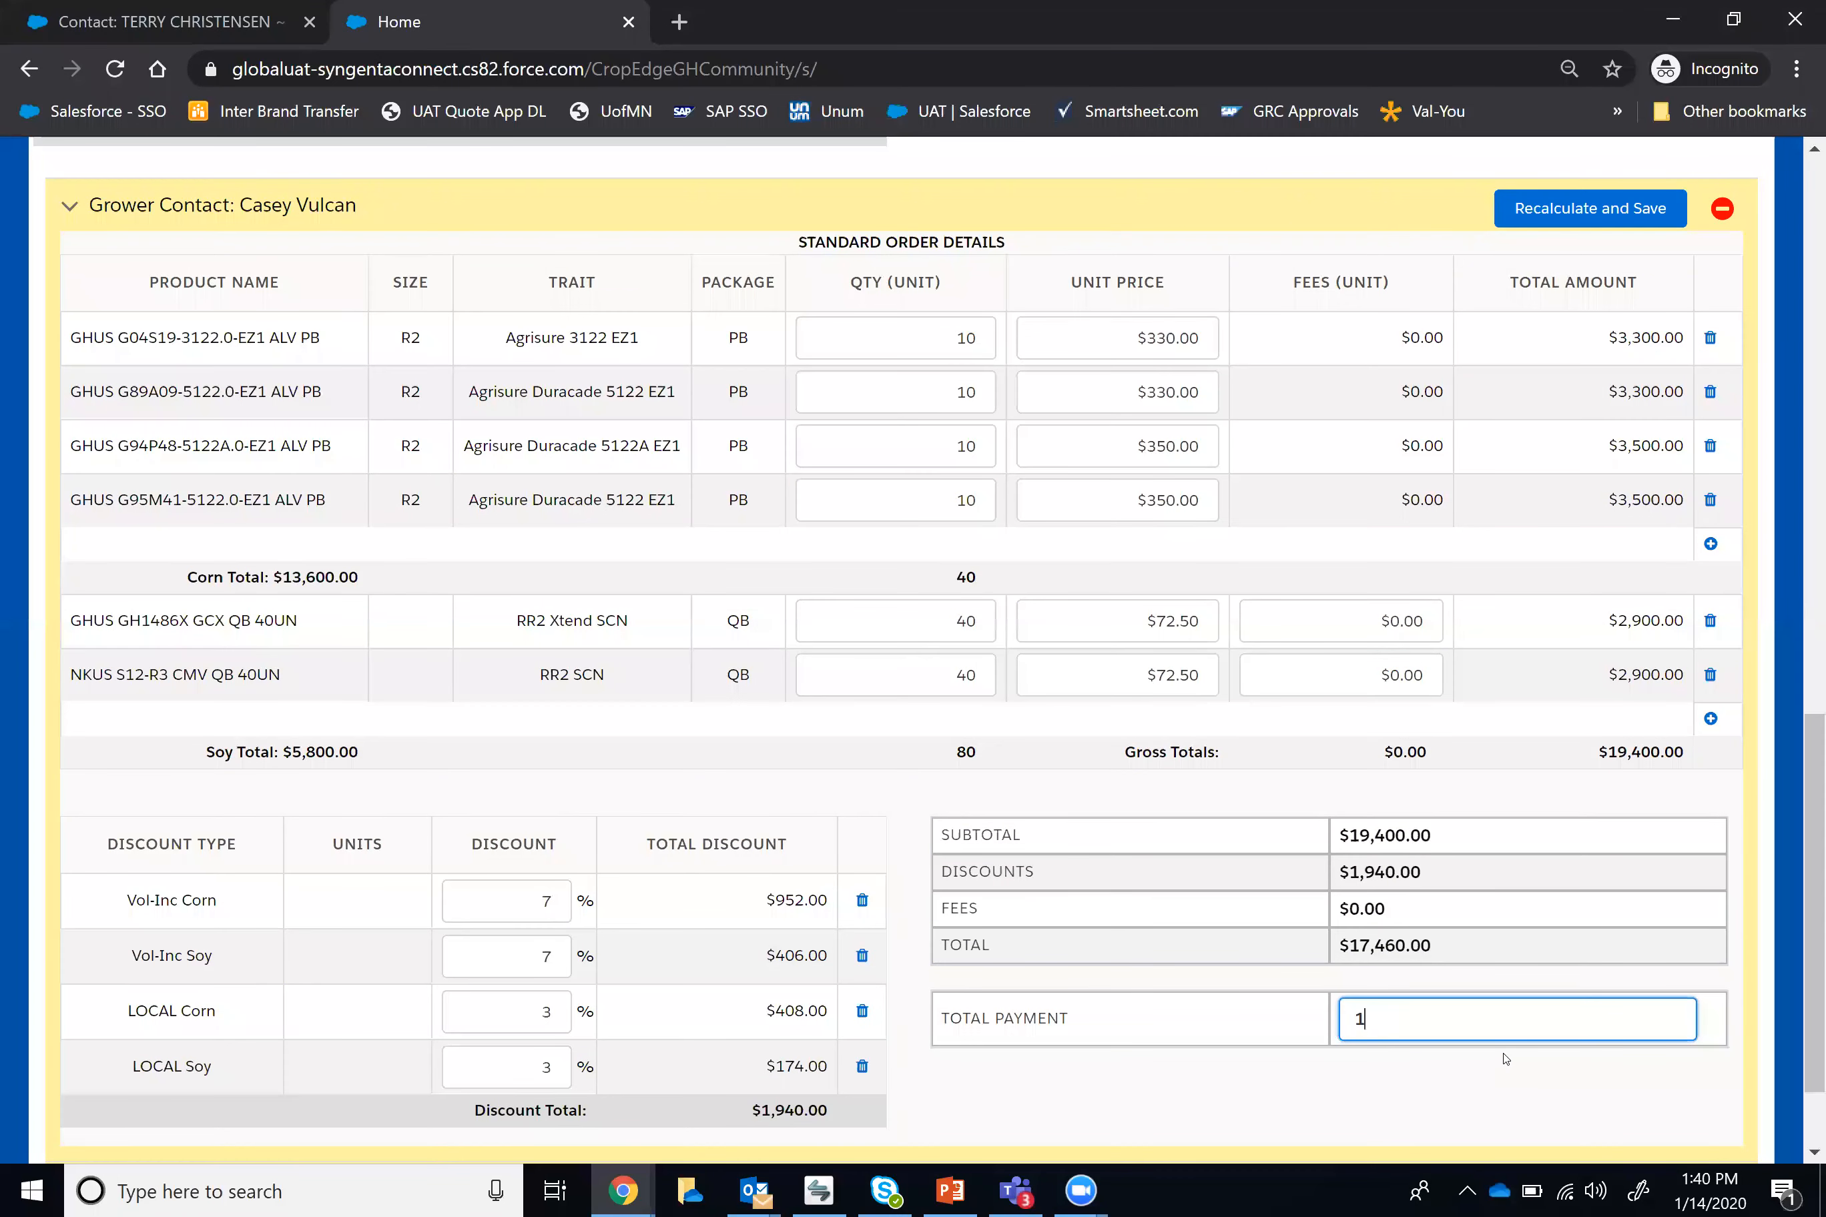
text(7460.00)
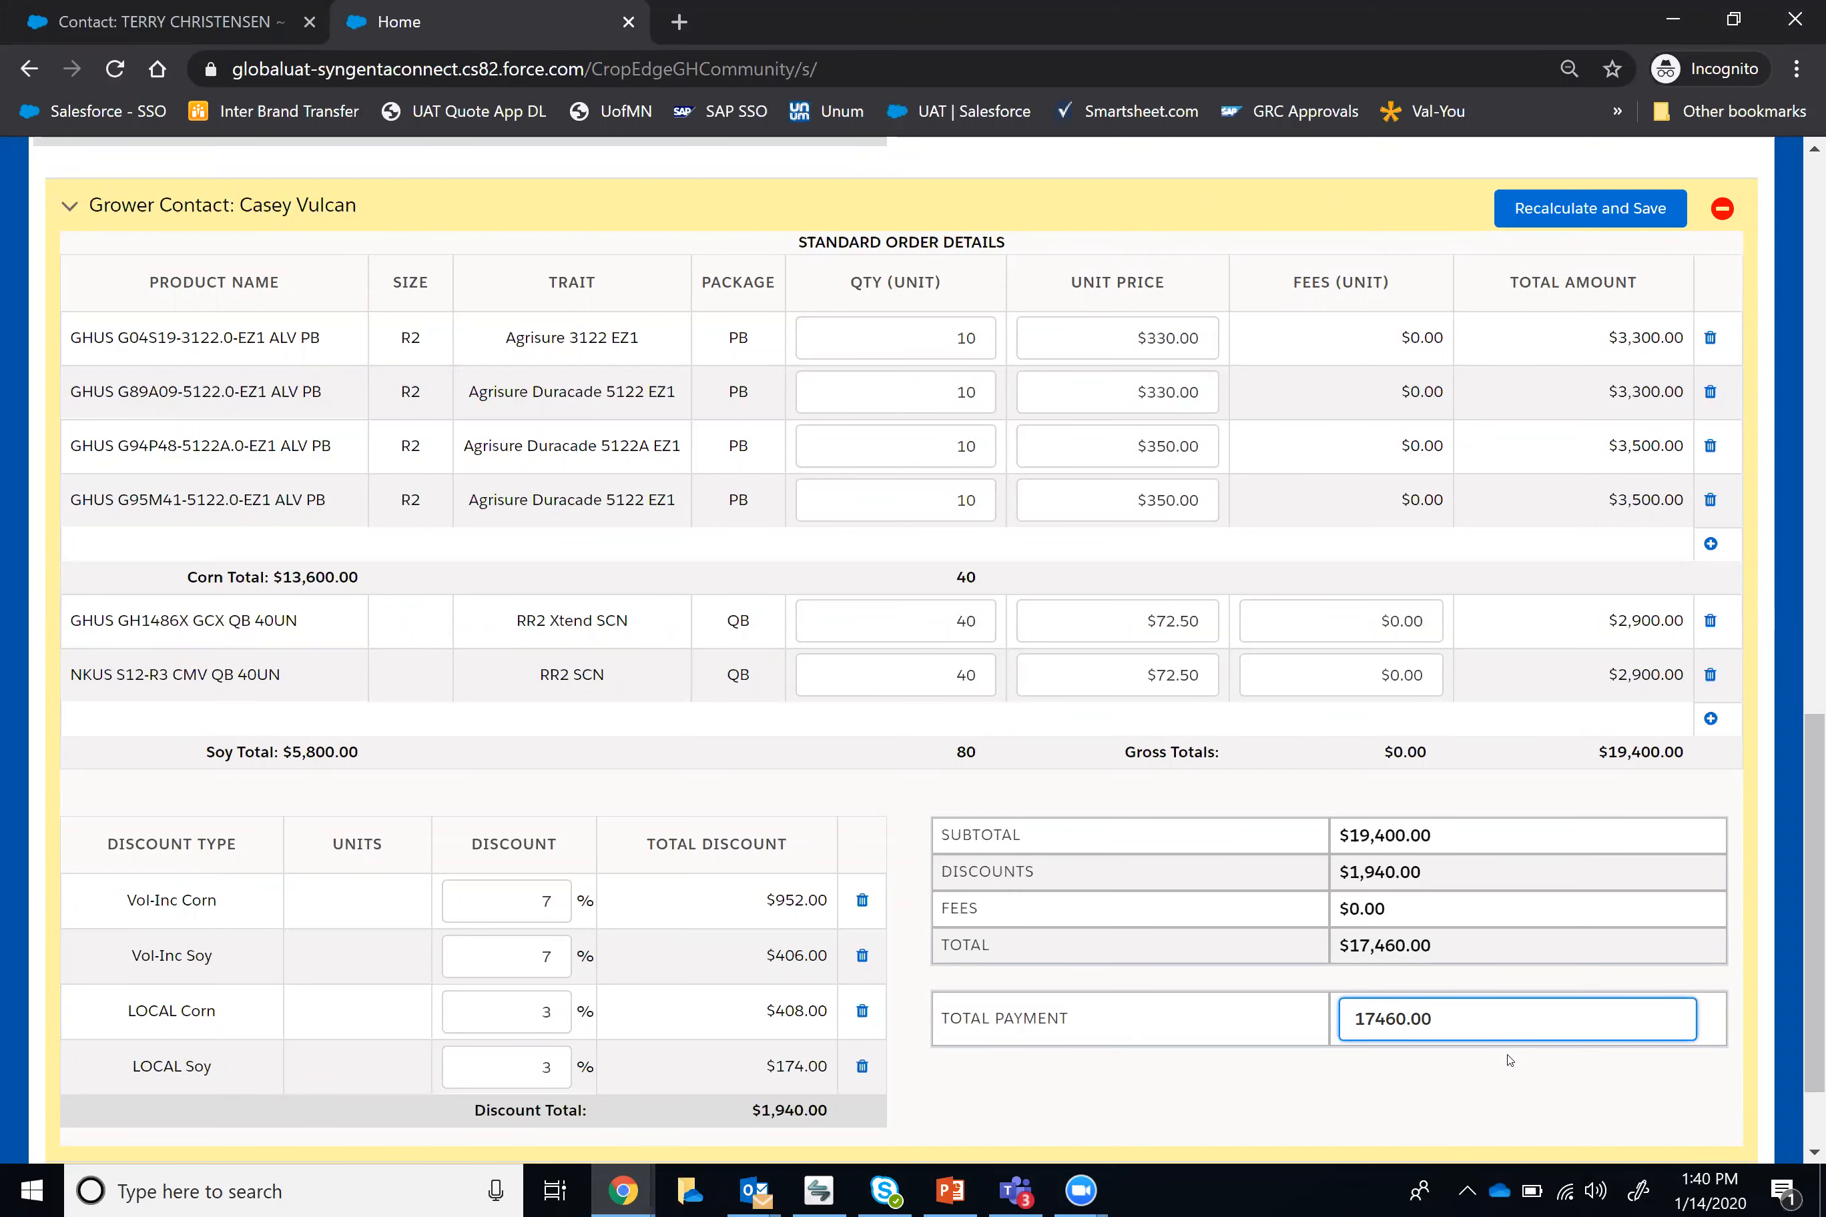
click(1573, 213)
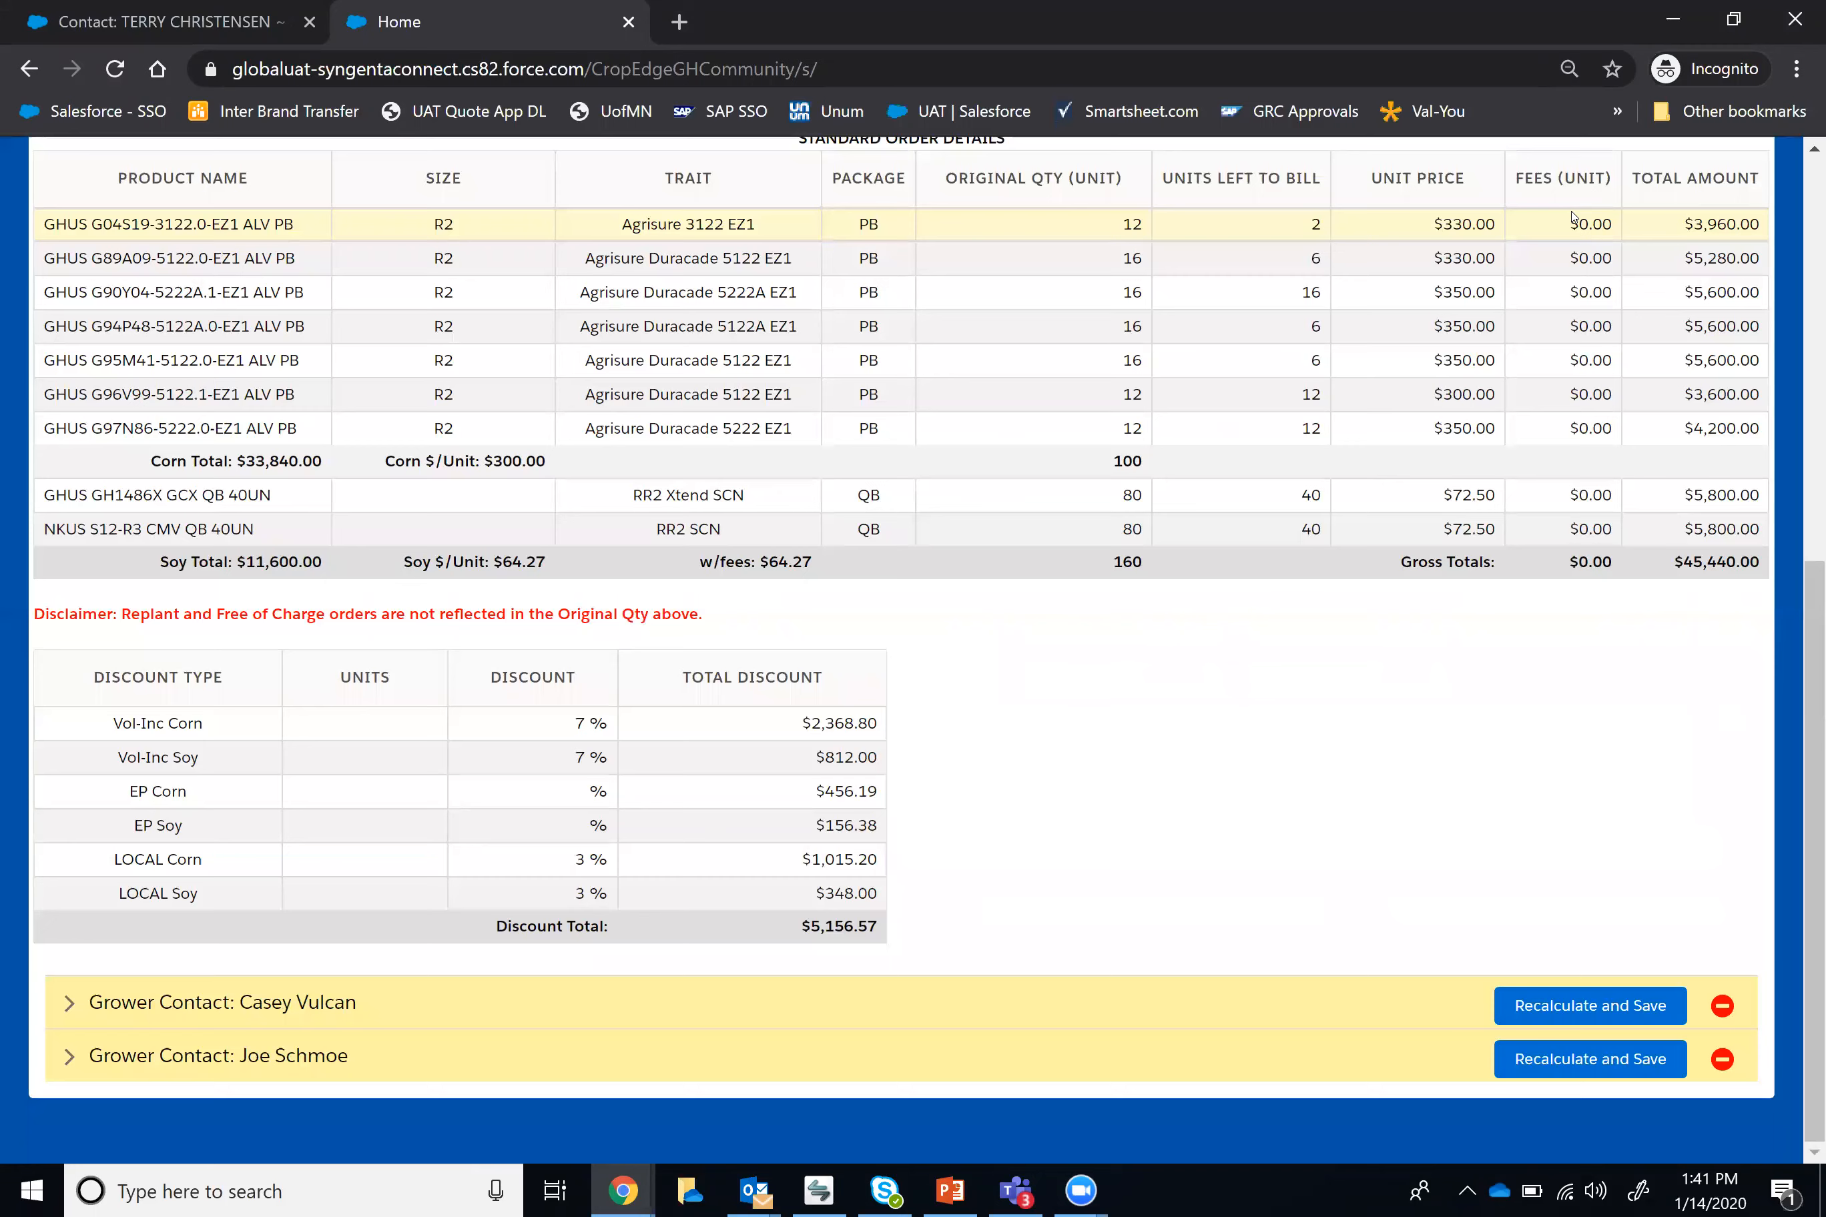
Step: Leave the split ticket, accept the unsaved-entries warning and return to the billing list
scroll(1407, 746, up, 5)
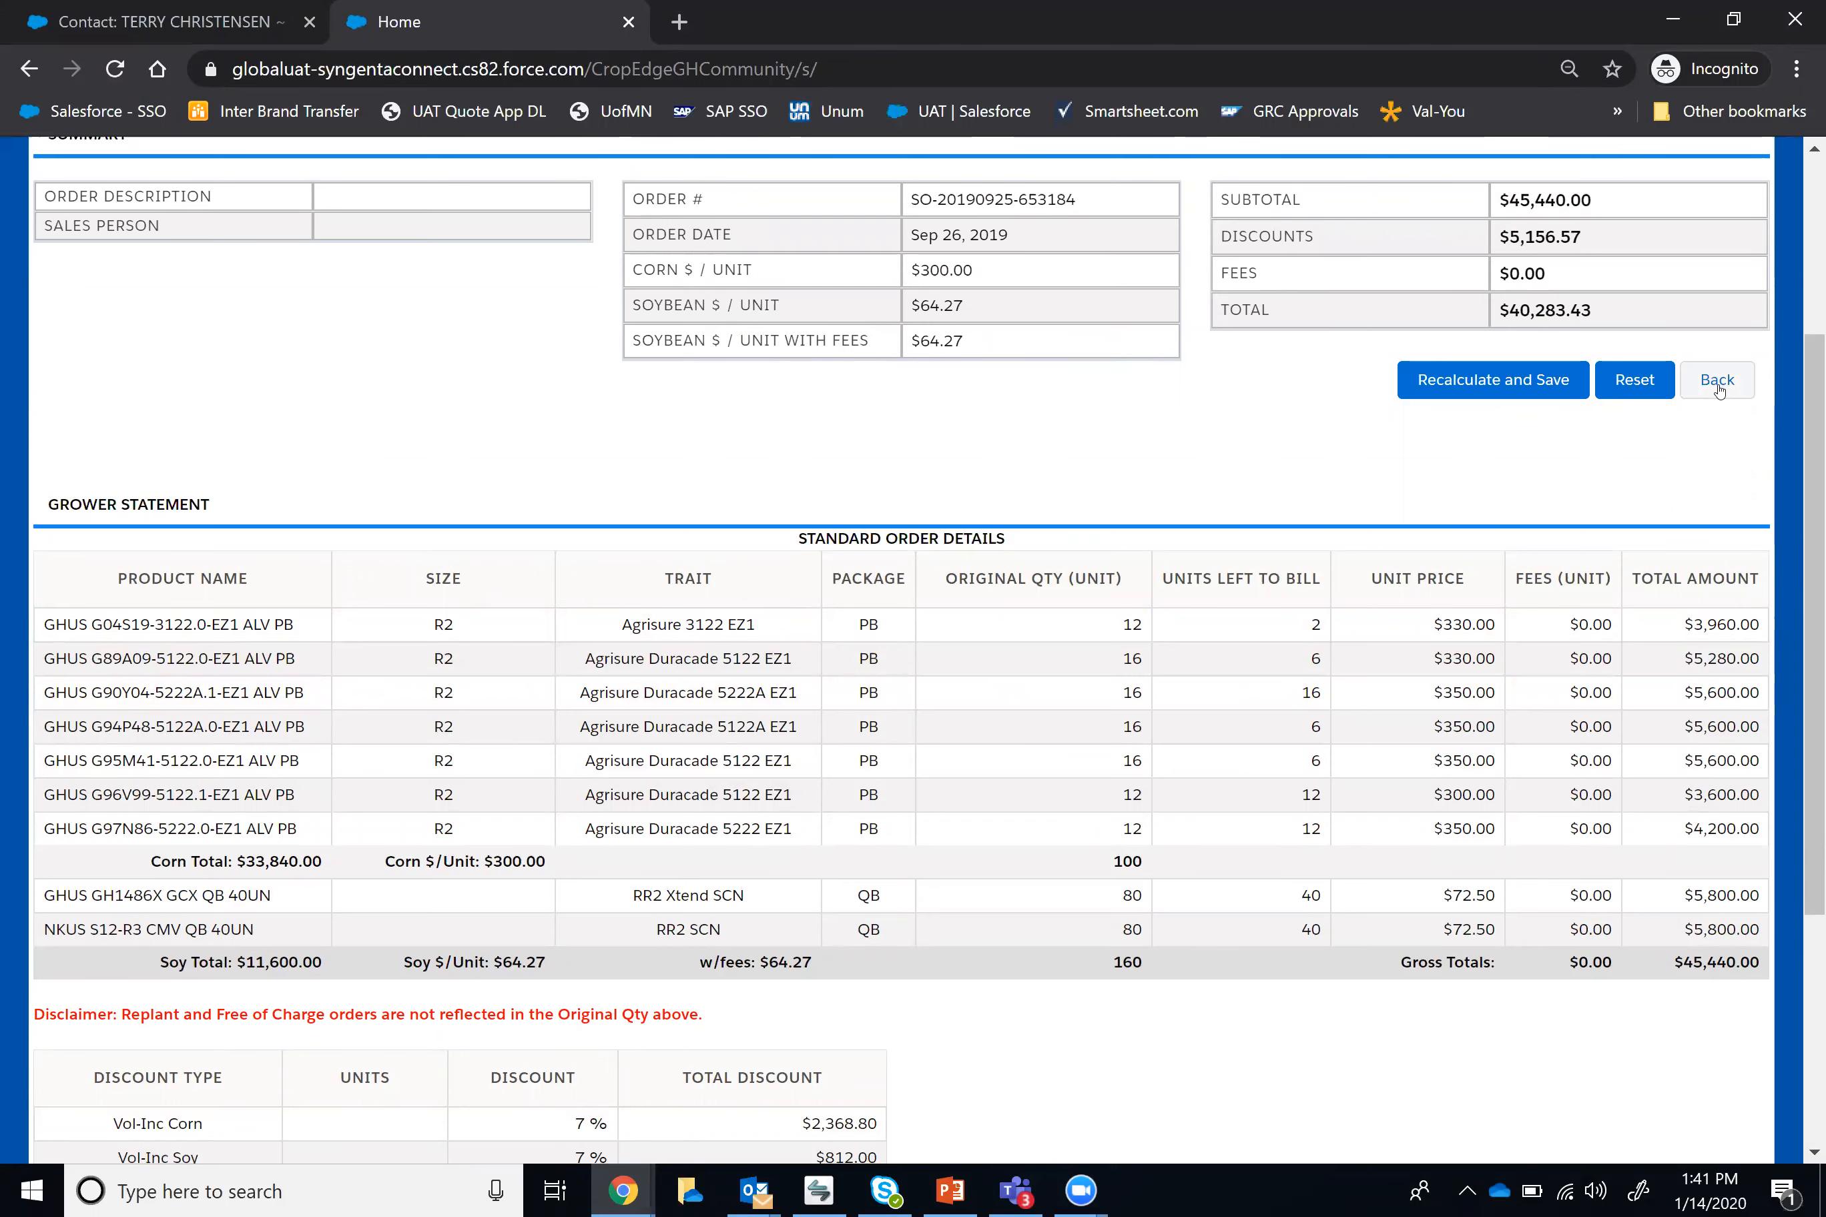
click(1719, 389)
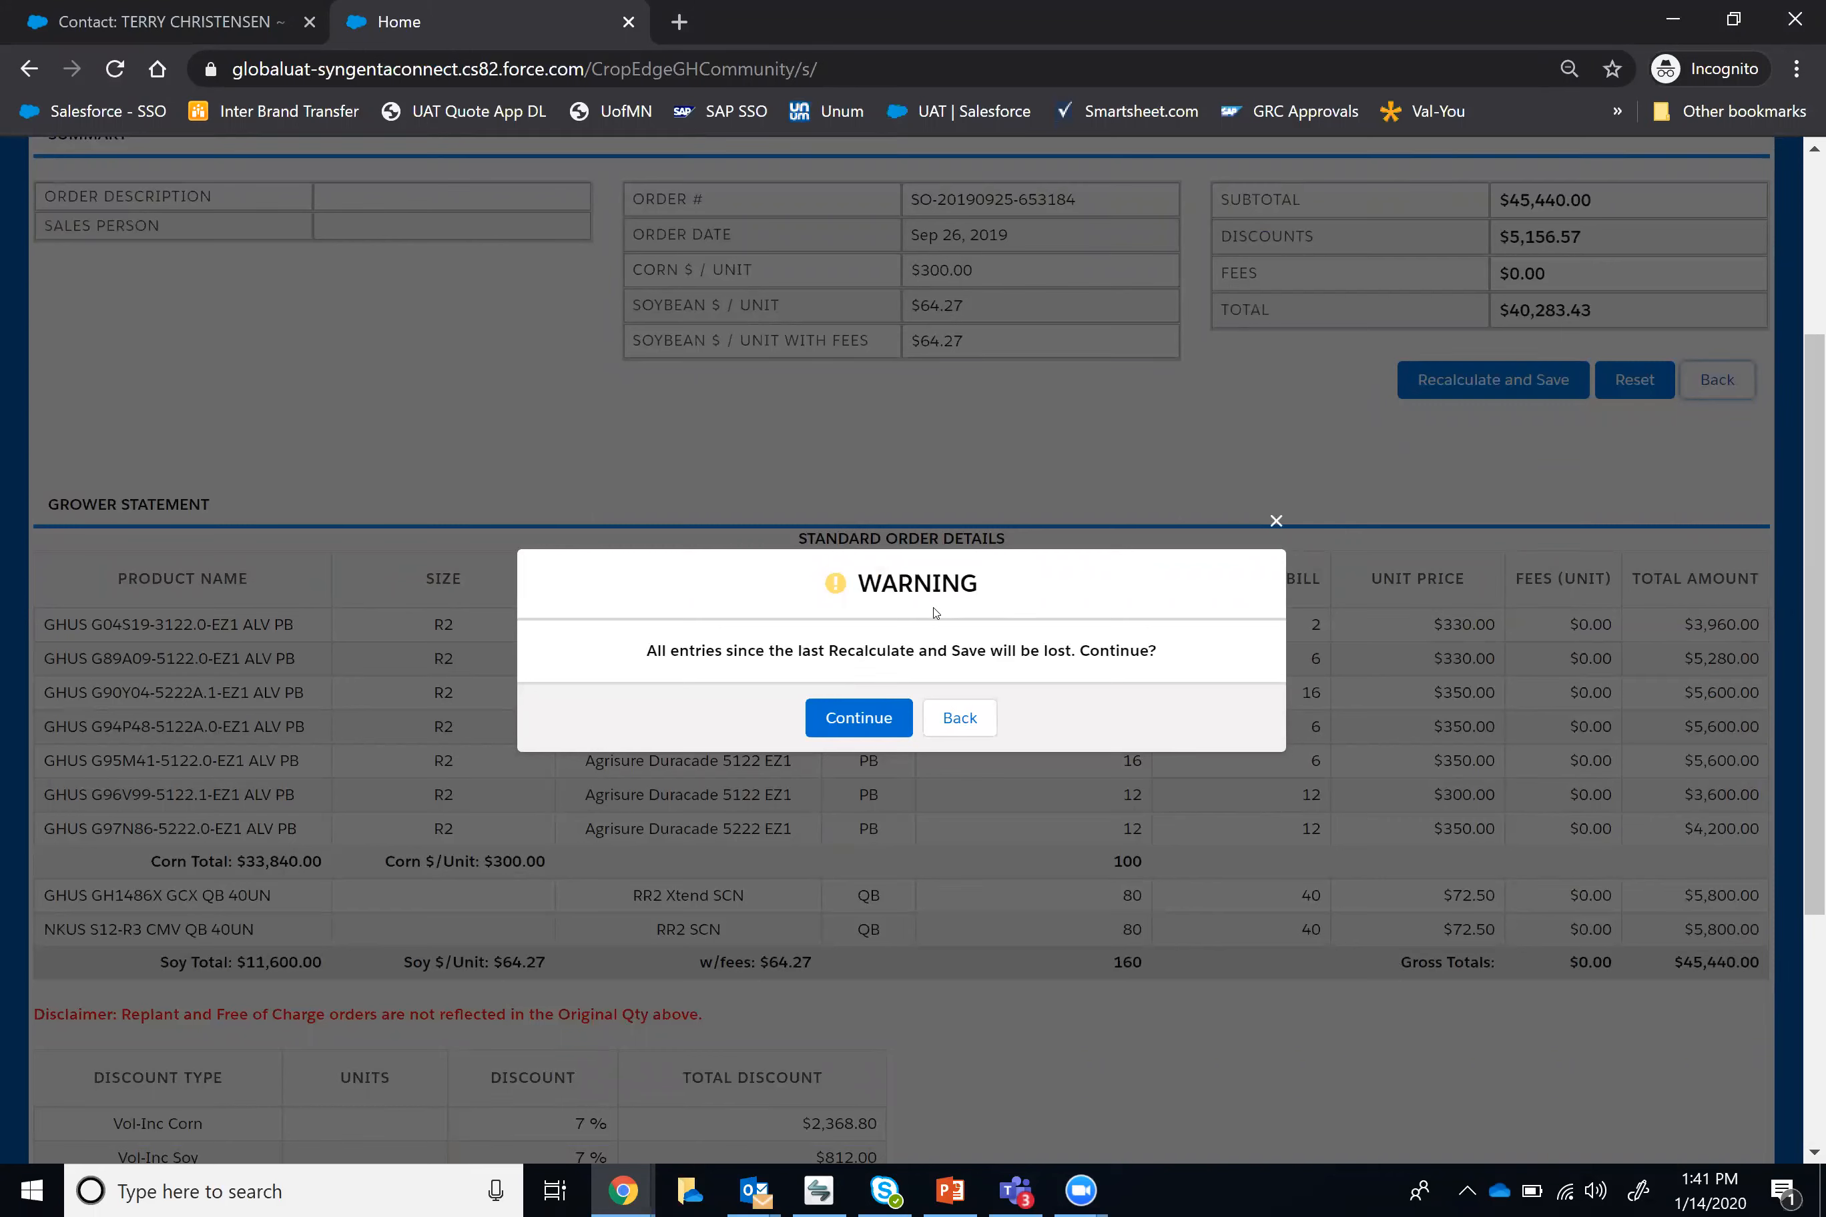
click(856, 719)
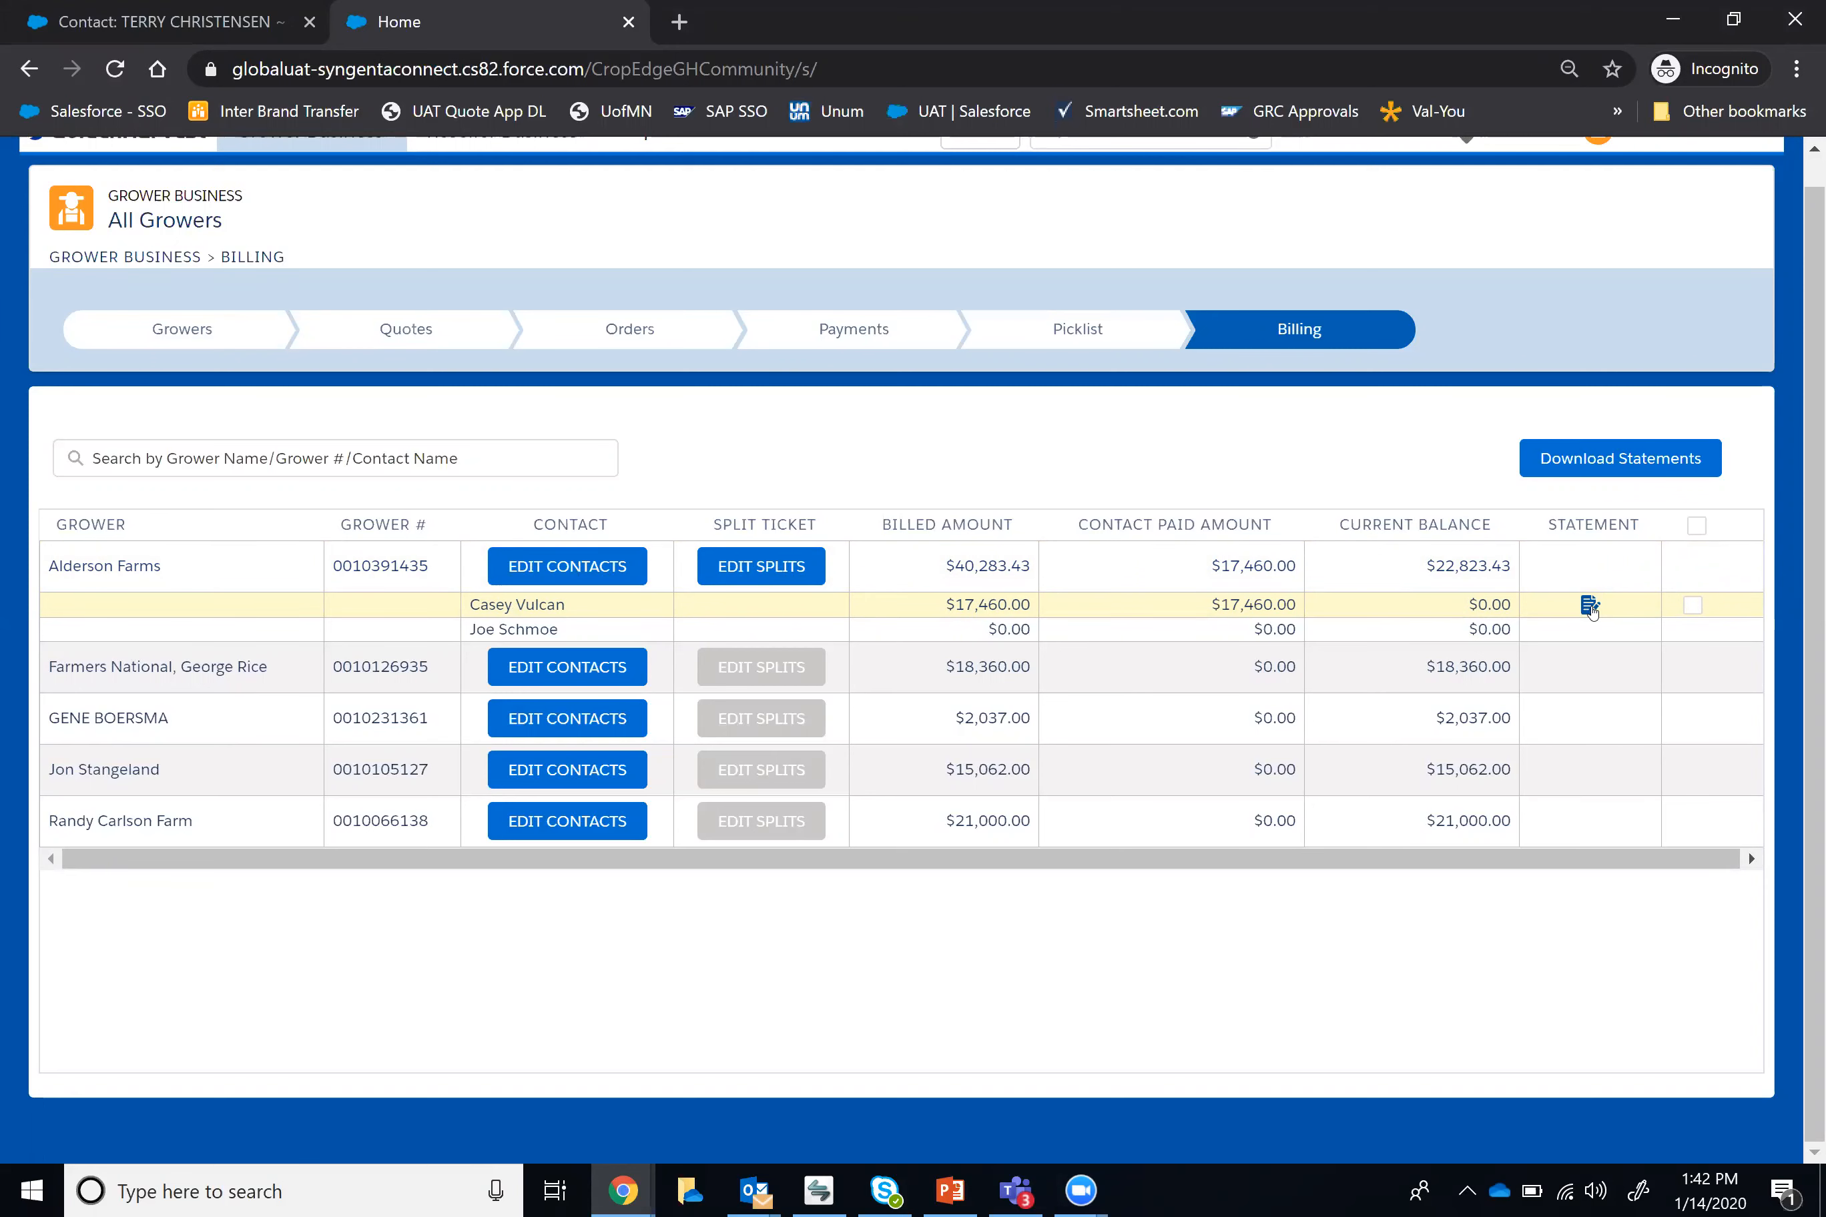
Step: Open the first contact's transaction statement under Alderson Farms, review its order details and totals, and download it as a PDF
click(1589, 606)
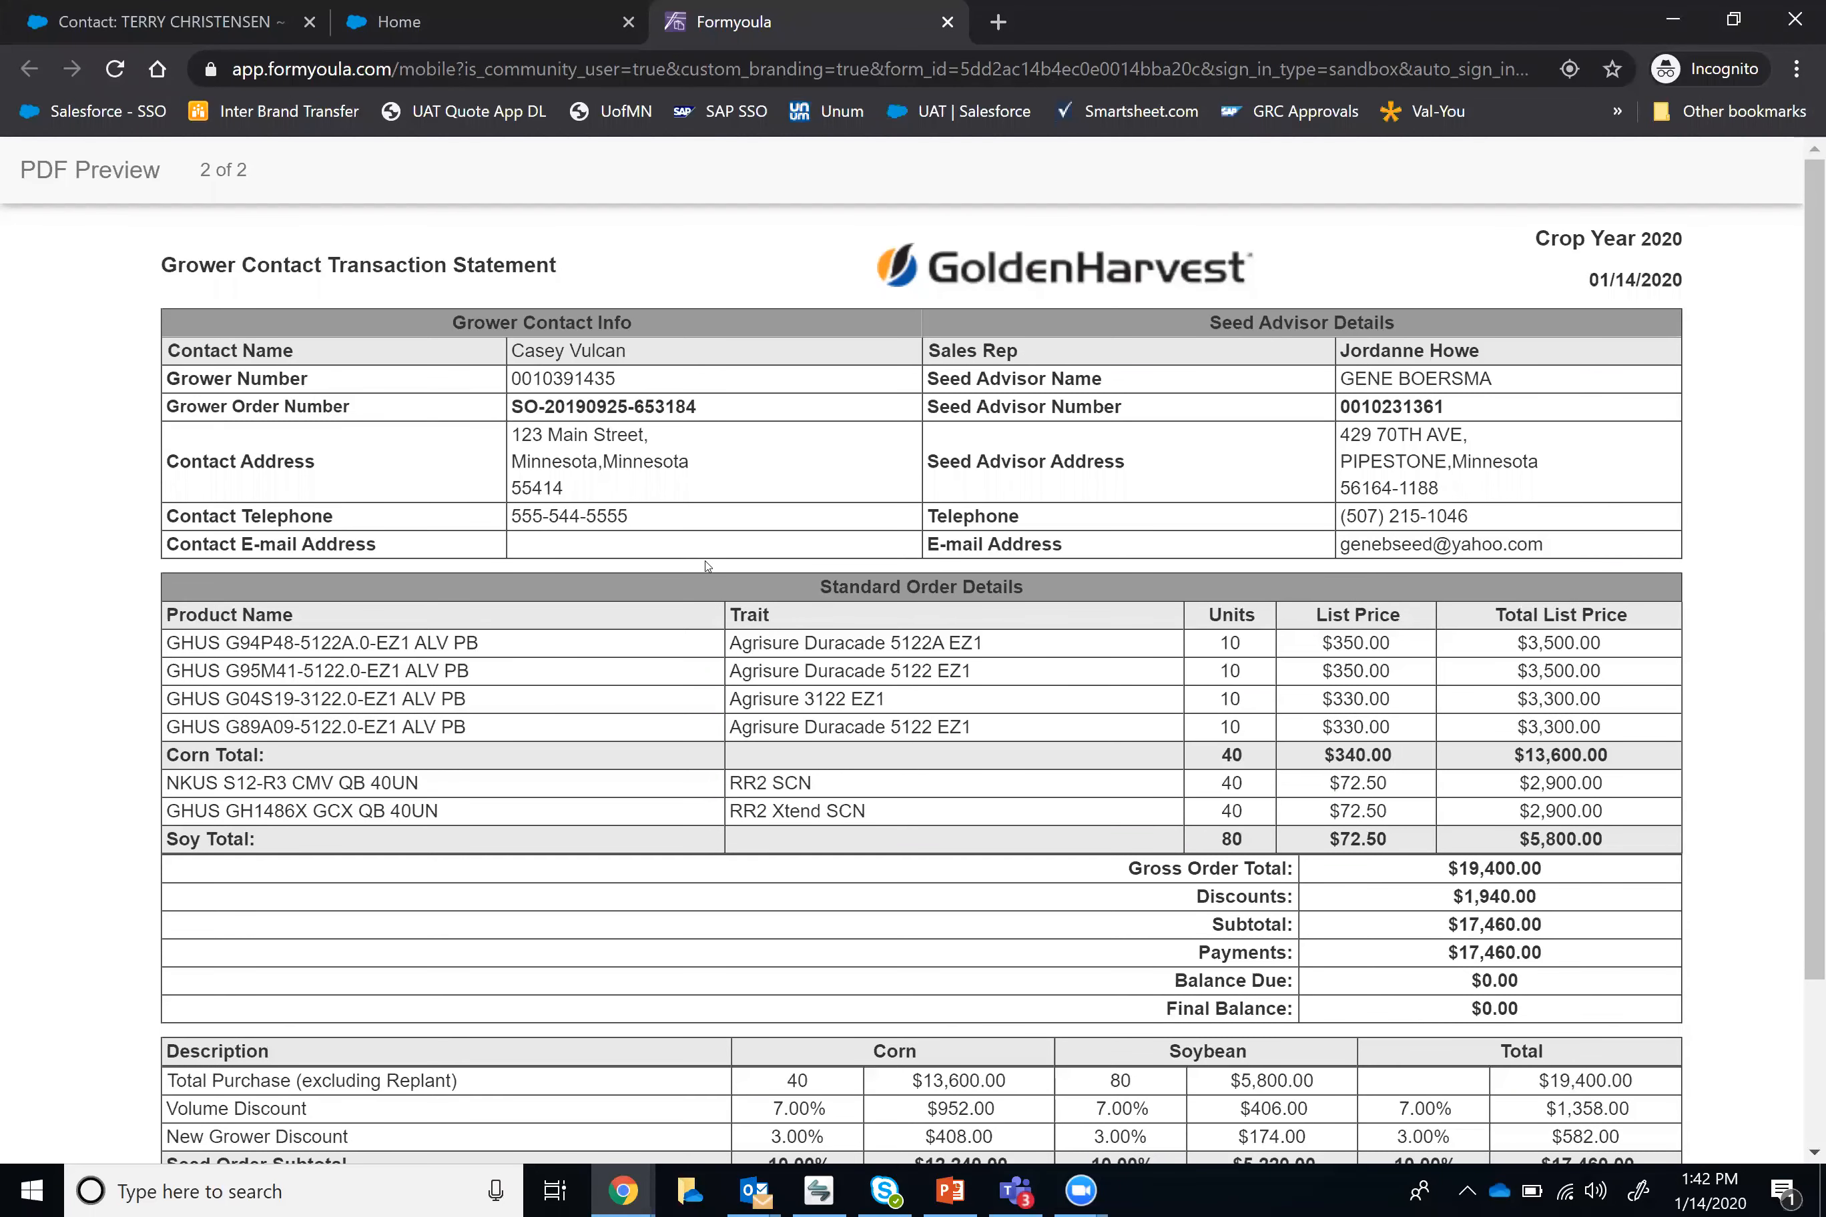
scroll(1429, 561, down, 2)
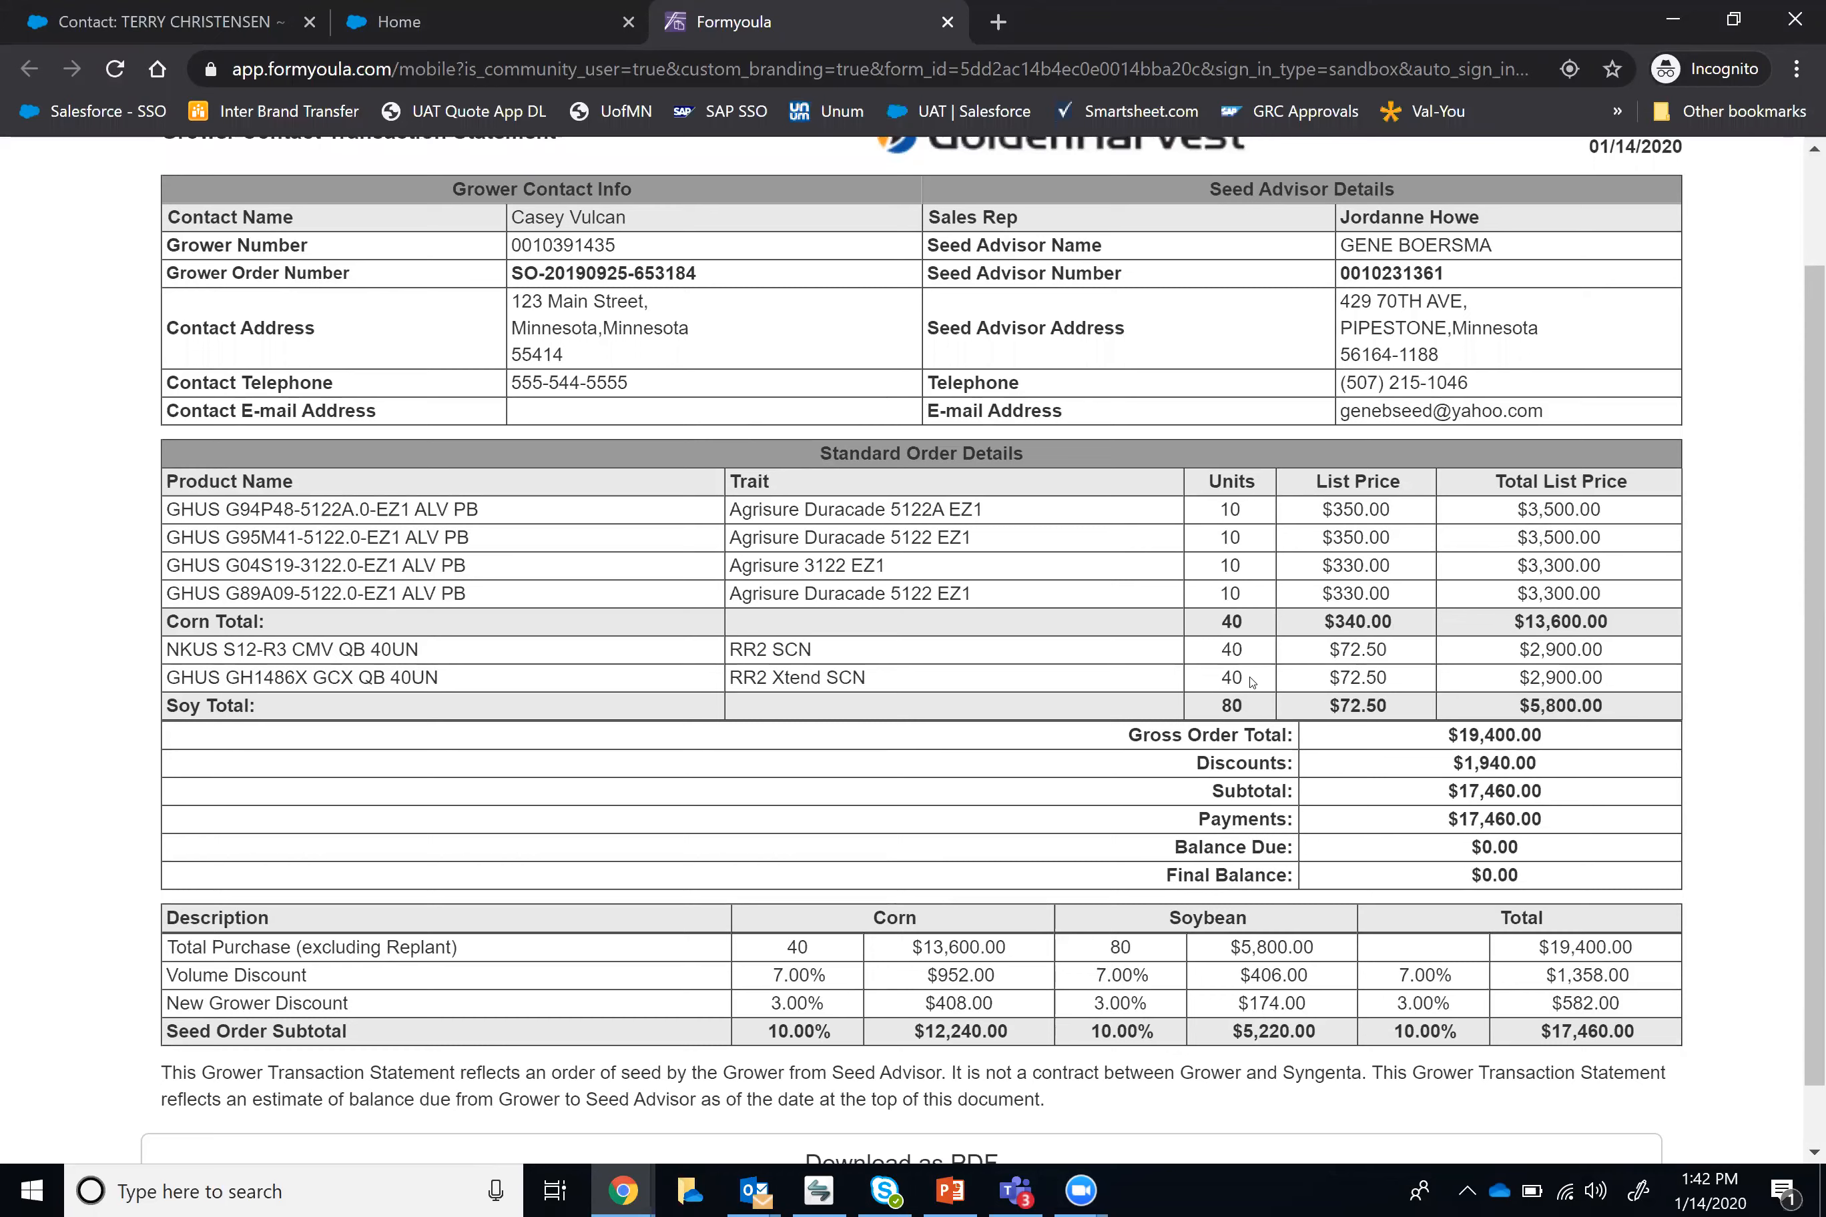
scroll(1472, 748, down, 1)
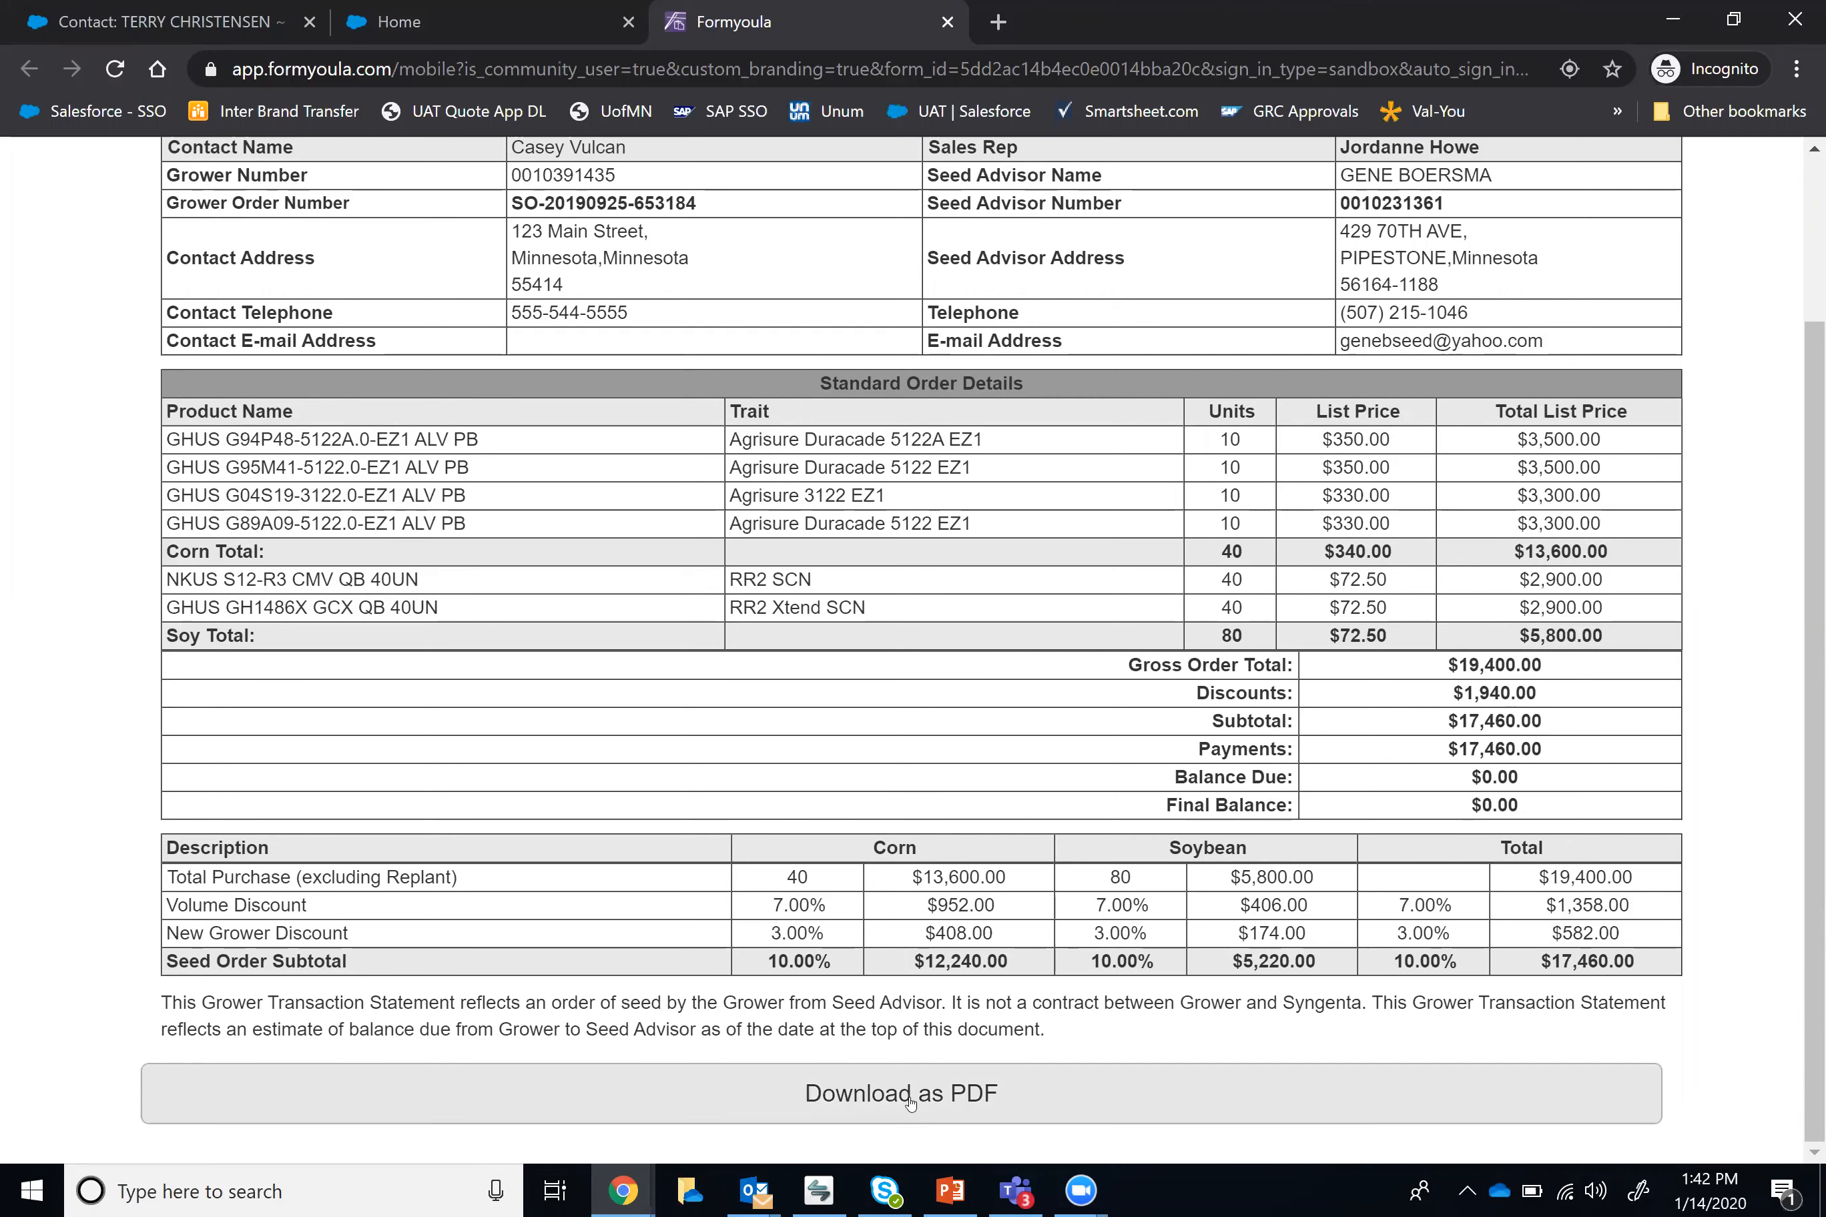
scroll(874, 978, up, 1)
scroll(874, 982, up, 1)
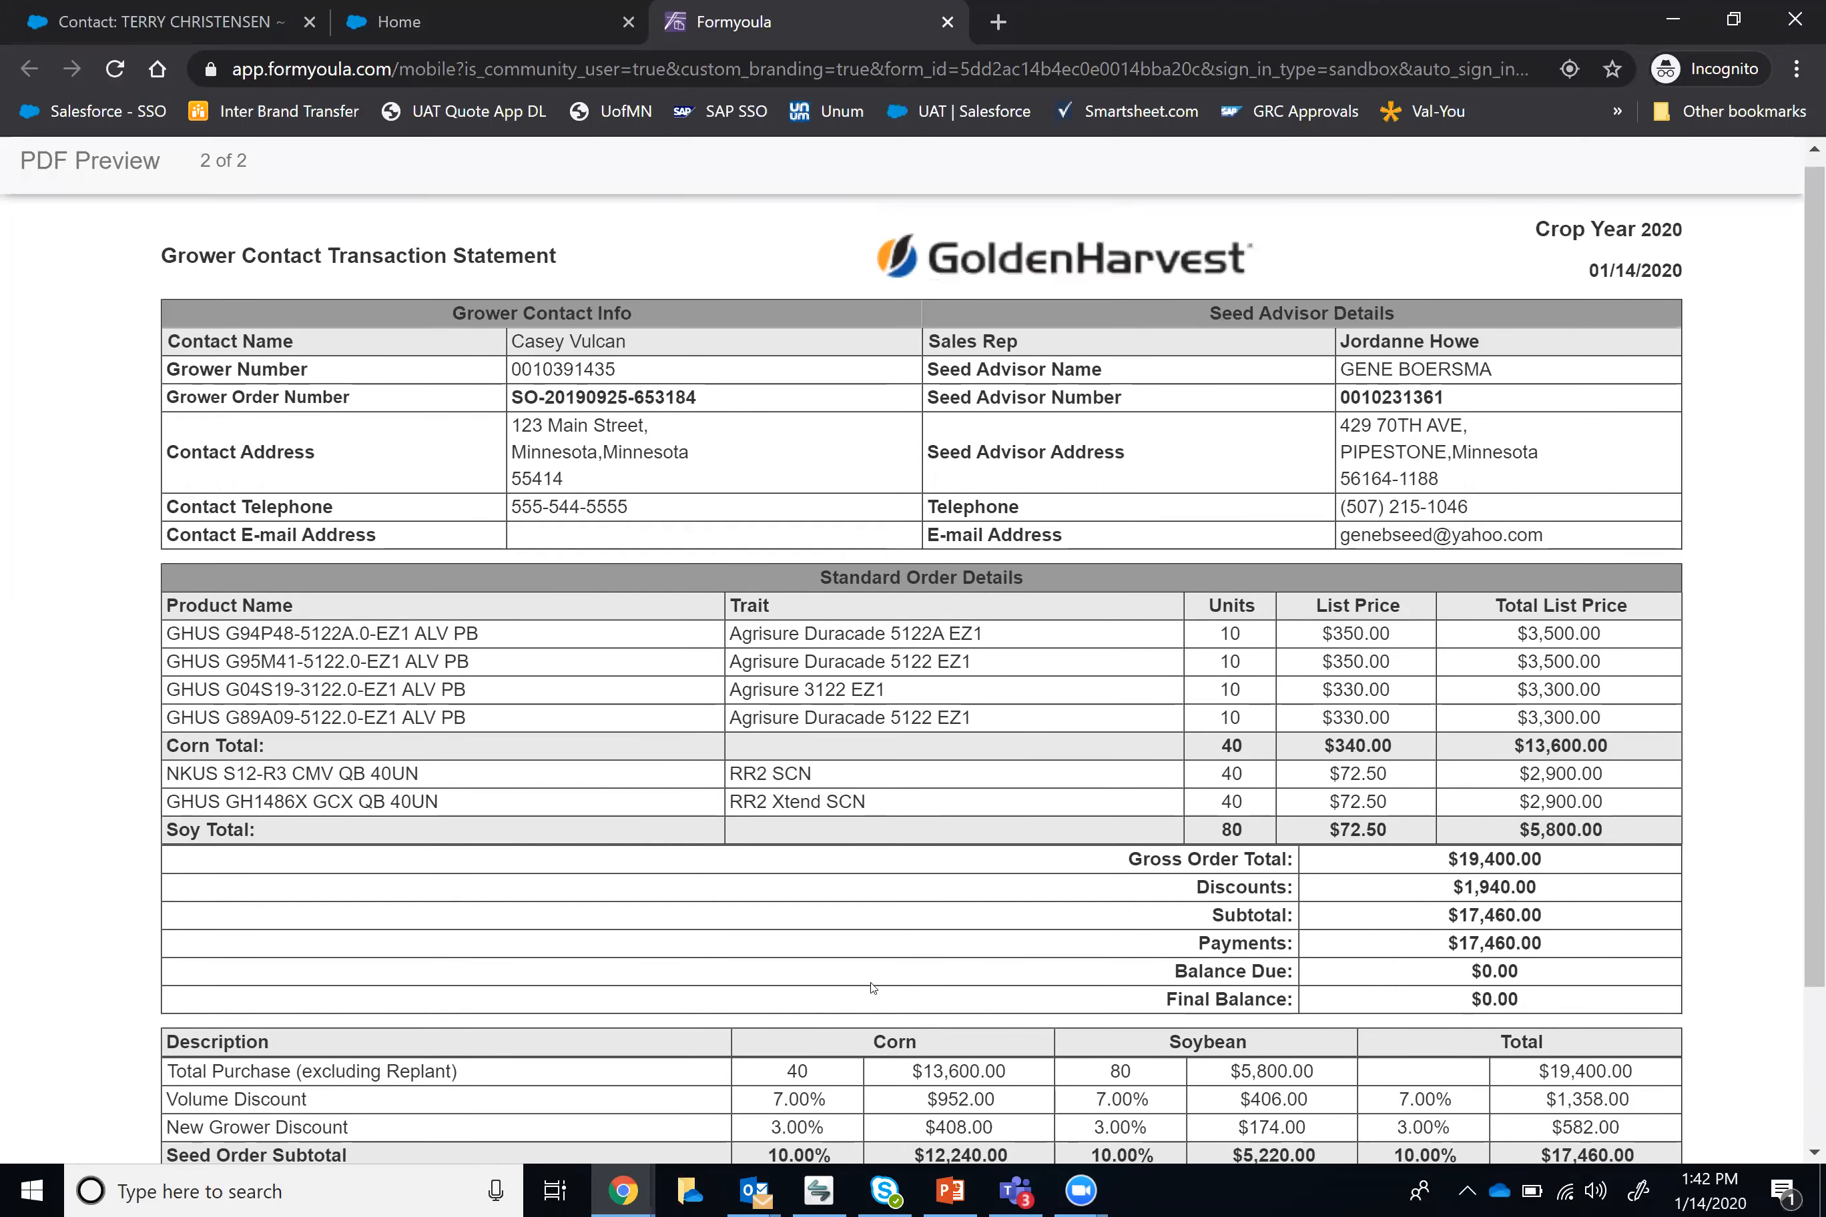
scroll(881, 1082, down, 3)
click(858, 1088)
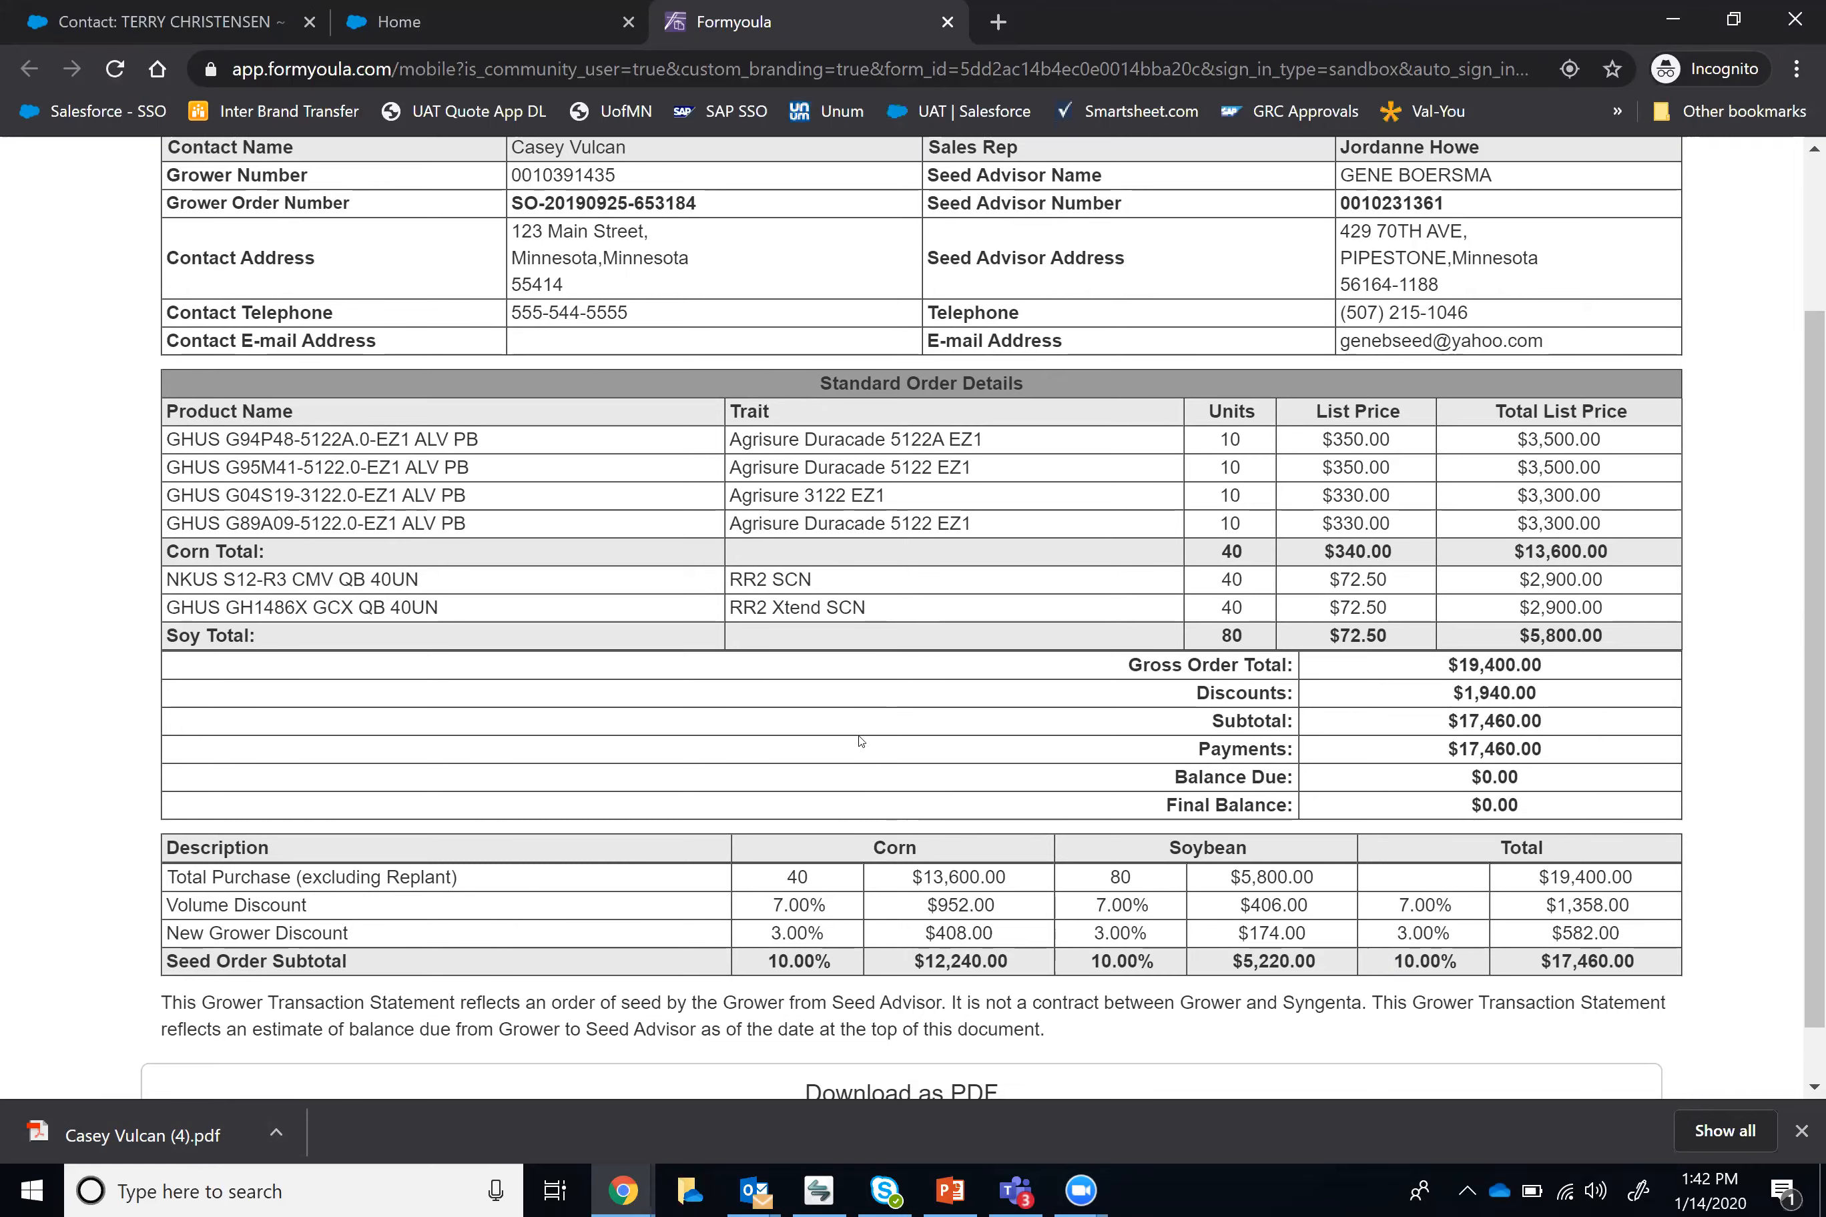
scroll(847, 746, up, 2)
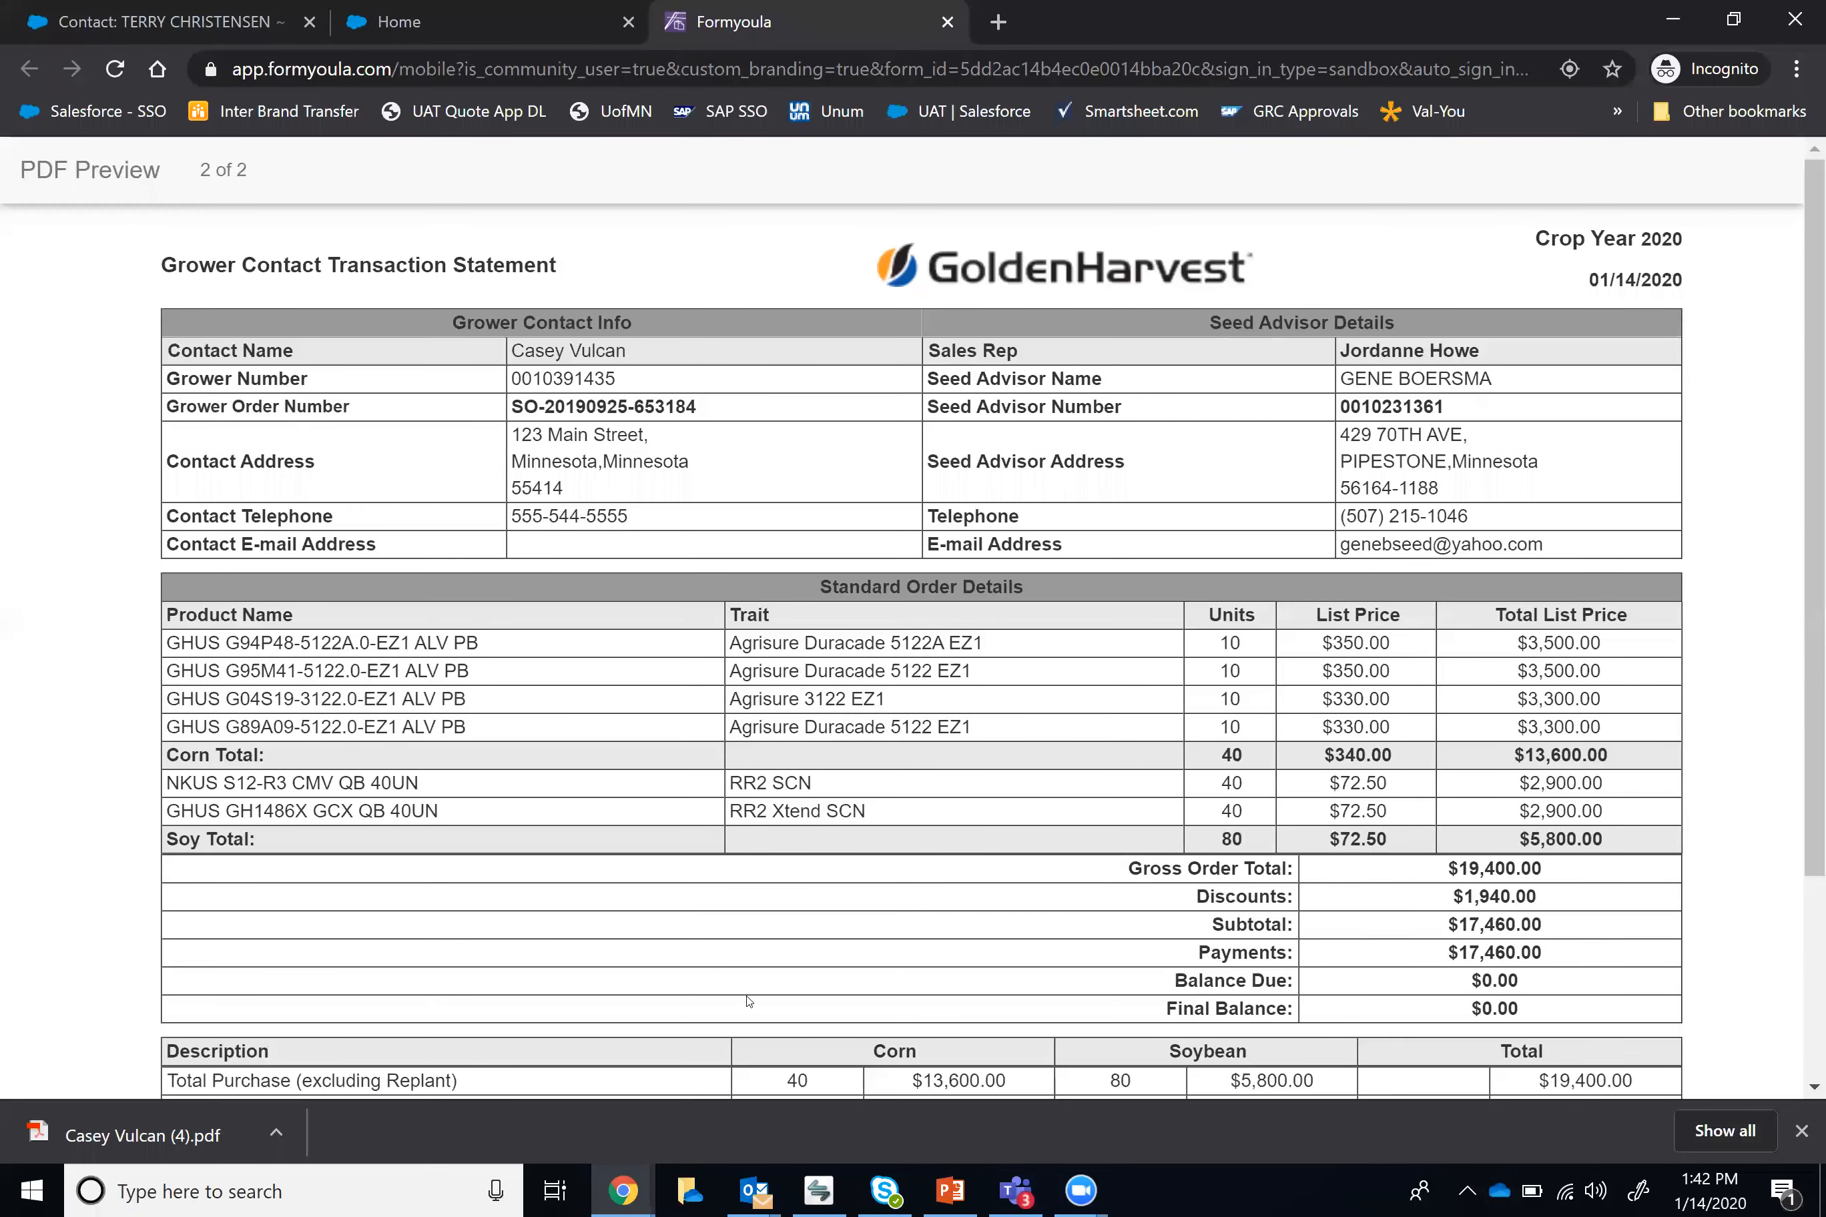